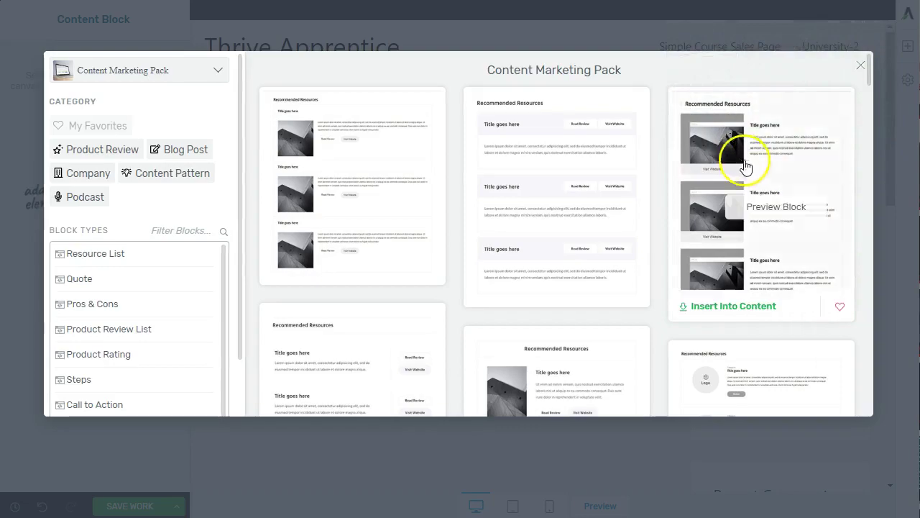
Step: Close the block template library, delete the empty content block, and bring up the elements list
left_click(860, 65)
left_click(907, 45)
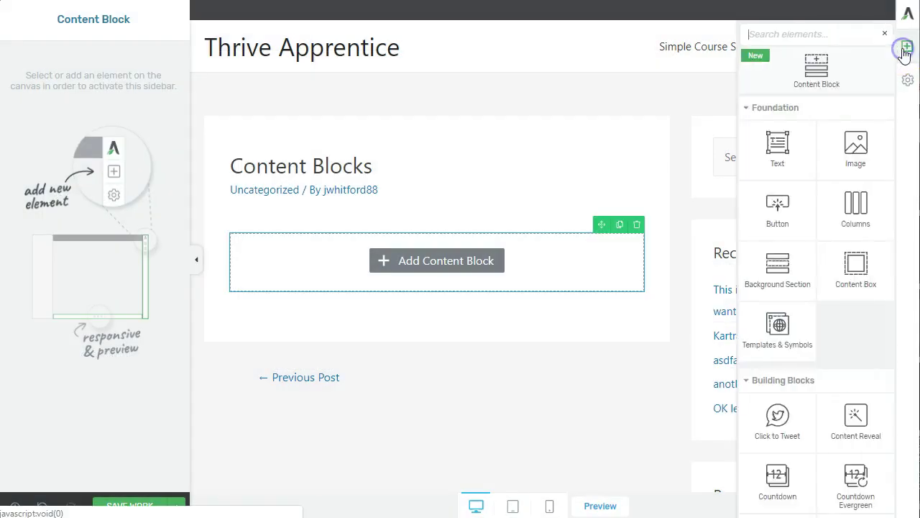
left_click(638, 226)
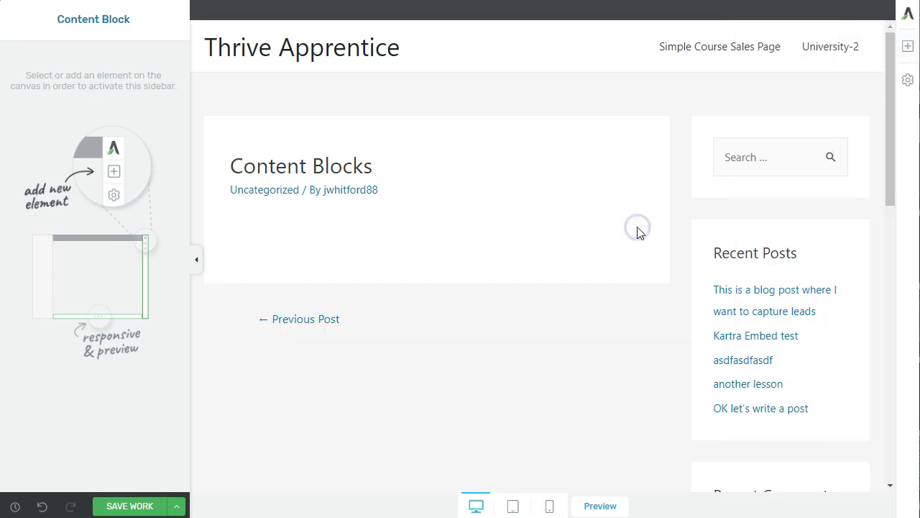
left_click(909, 47)
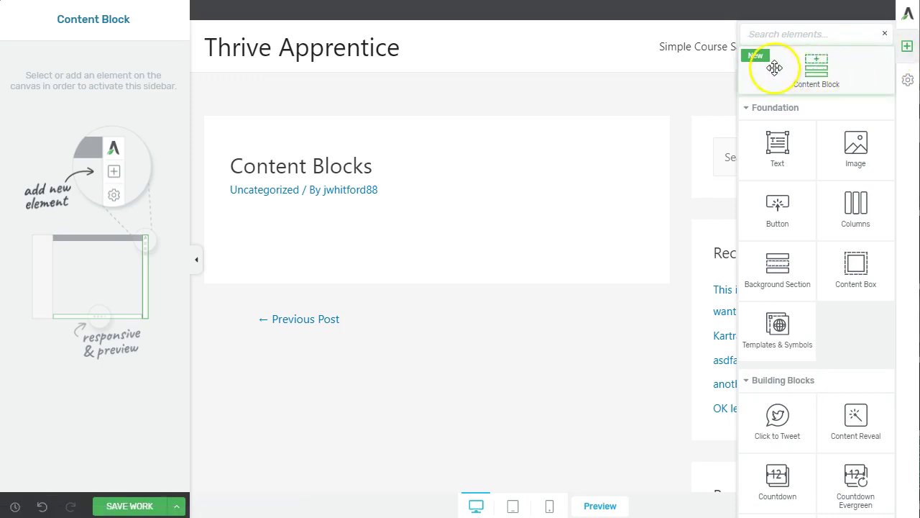
Step: Insert the three-column Resource List 08 'Recommended Resources' design from the Content Marketing Pack
left_click(818, 72)
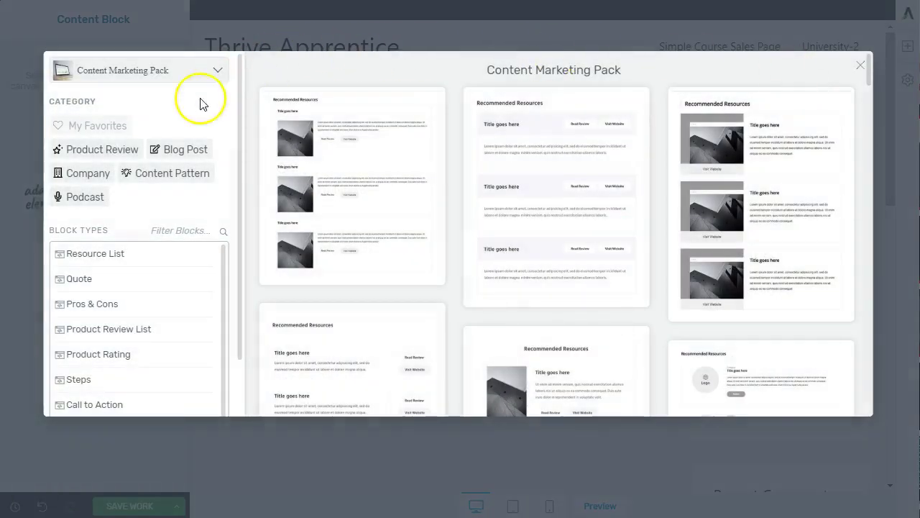
left_click(108, 255)
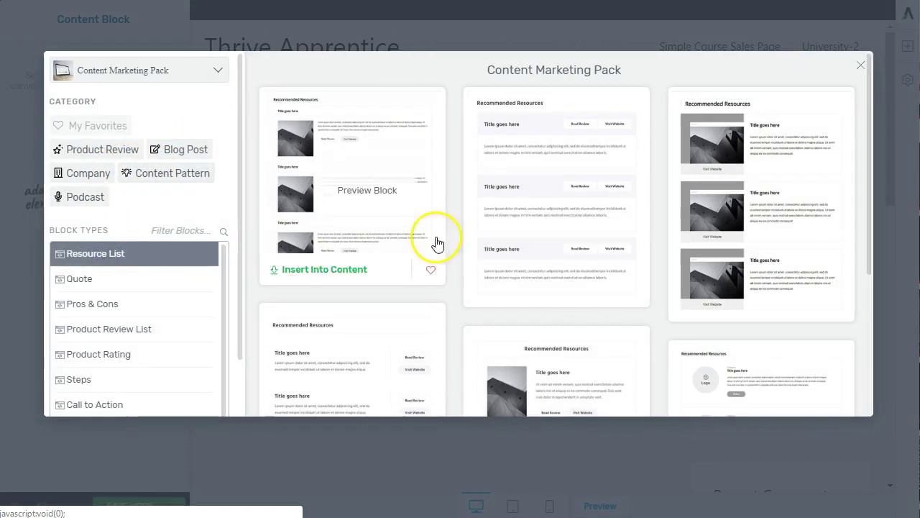
scroll(597, 281, "down", 3)
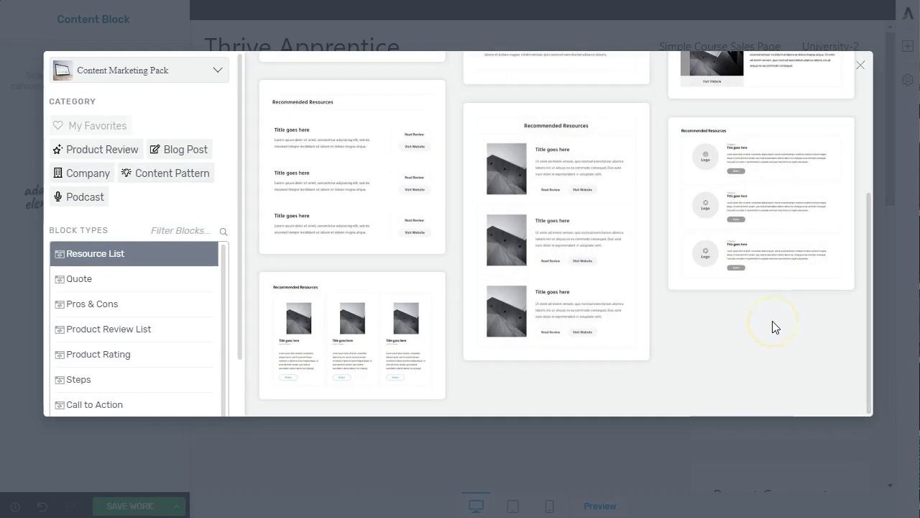
scroll(773, 328, "up", 1)
scroll(353, 287, "up", 2)
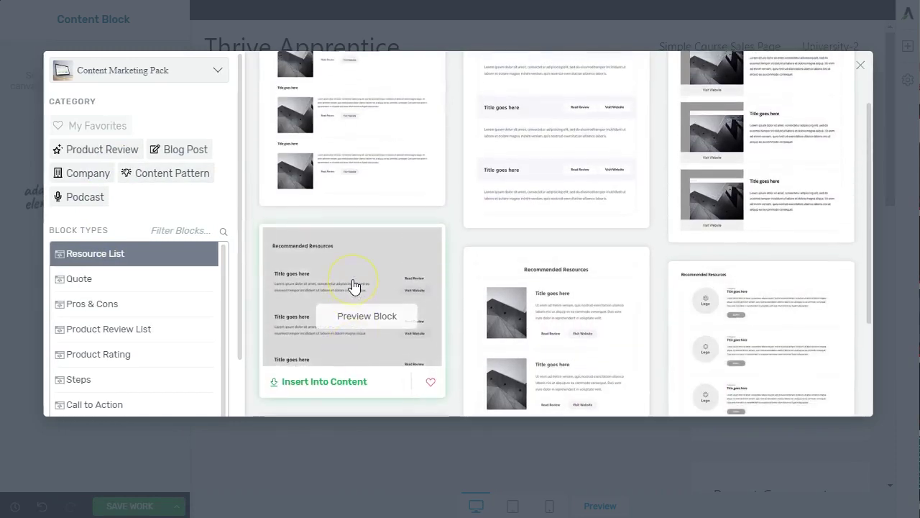
scroll(353, 287, "up", 1)
left_click(345, 124)
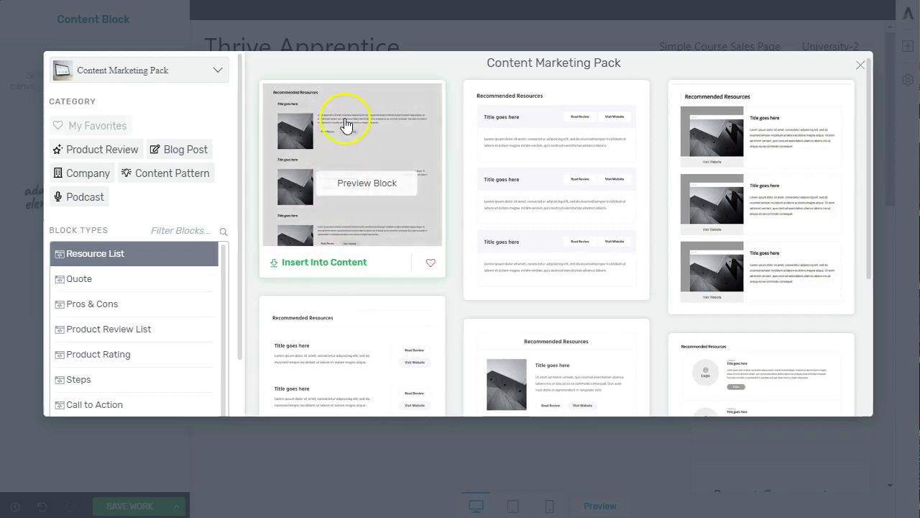
scroll(556, 191, "down", 3)
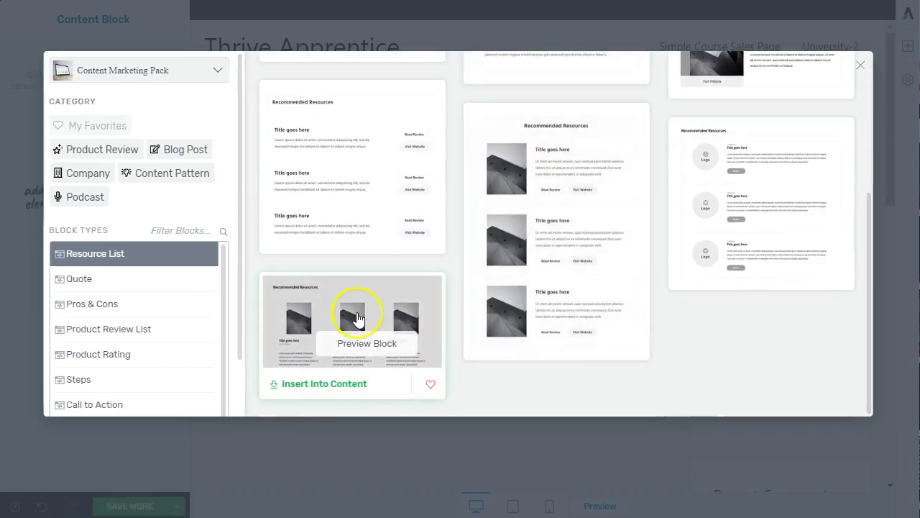
left_click(323, 383)
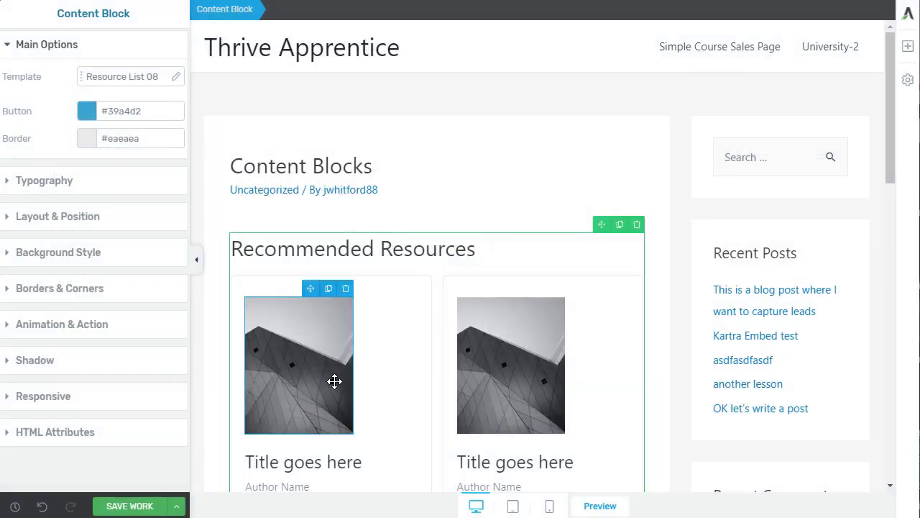
Step: Deselect the new block and scroll through the Recommended Resources cards
left_click(521, 187)
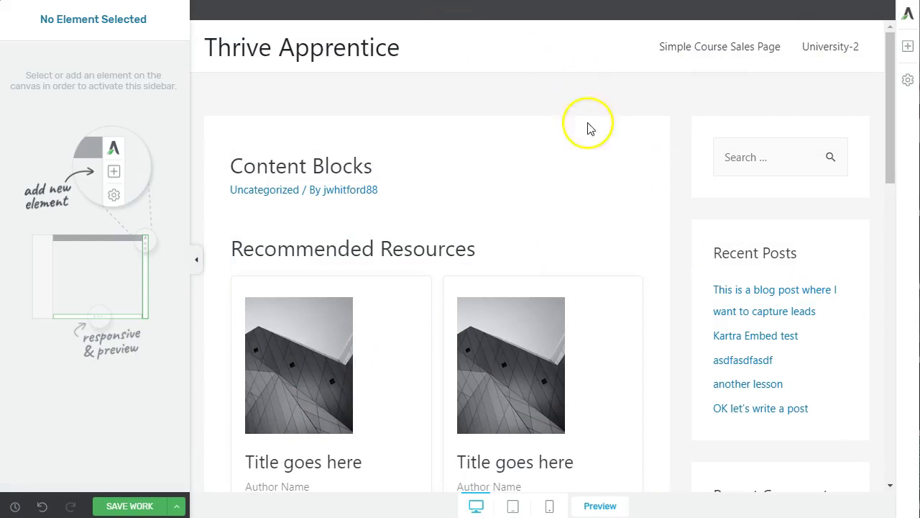
scroll(592, 180, "down", 2)
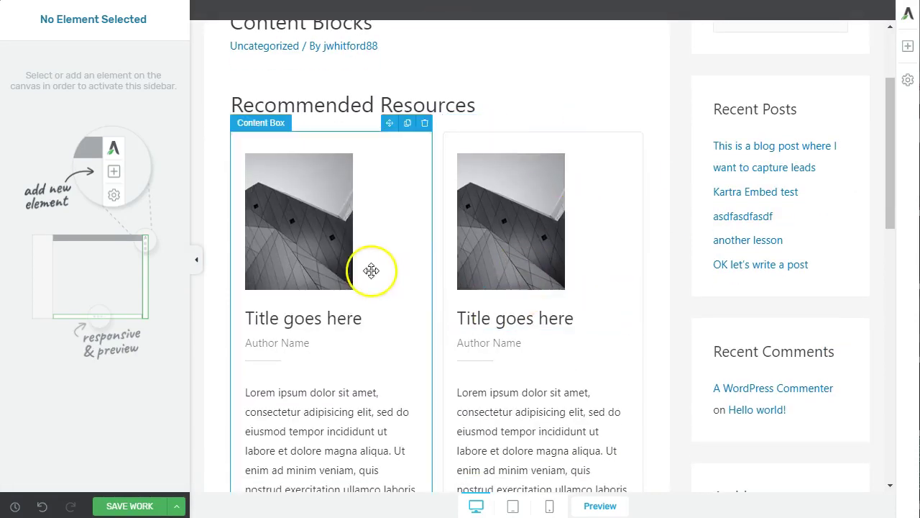
scroll(372, 269, "down", 1)
scroll(309, 381, "down", 3)
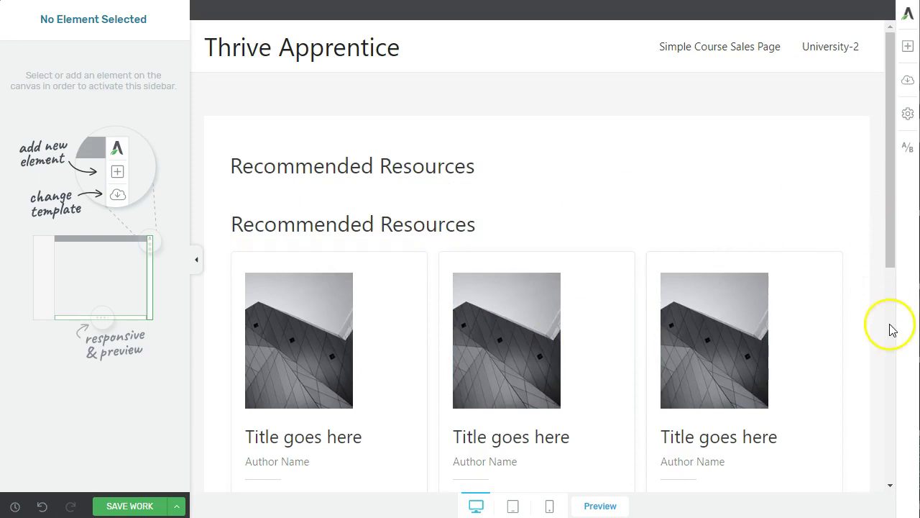
scroll(381, 253, "down", 2)
scroll(586, 322, "down", 2)
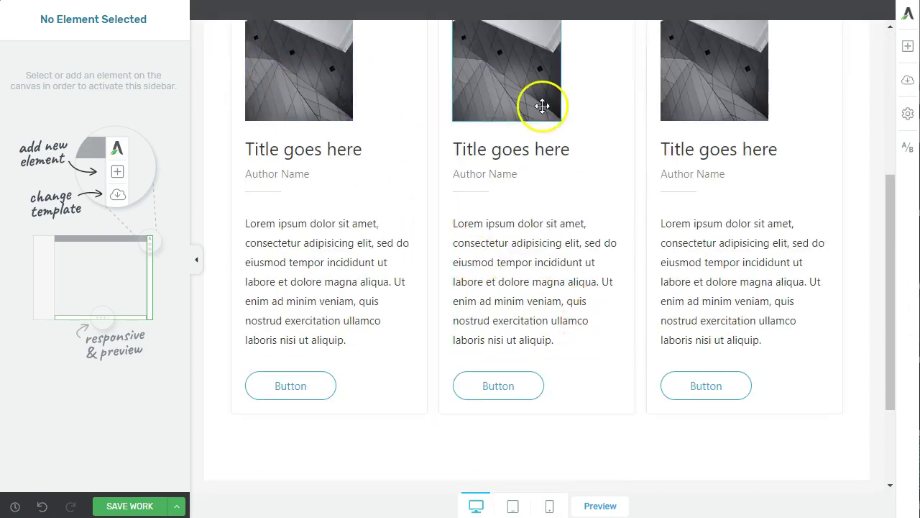
scroll(626, 167, "up", 1)
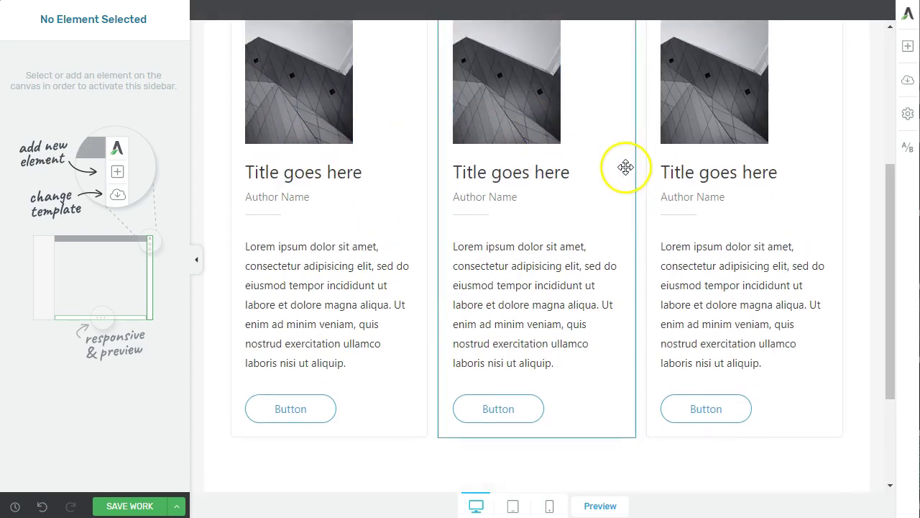
Step: Apply the Lifted Style 2 image style to the resource card images
left_click(284, 128)
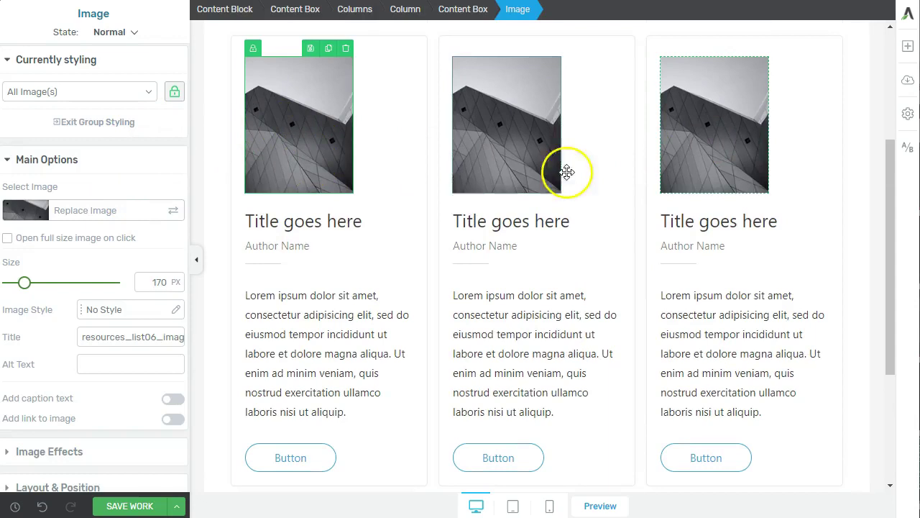
left_click(103, 314)
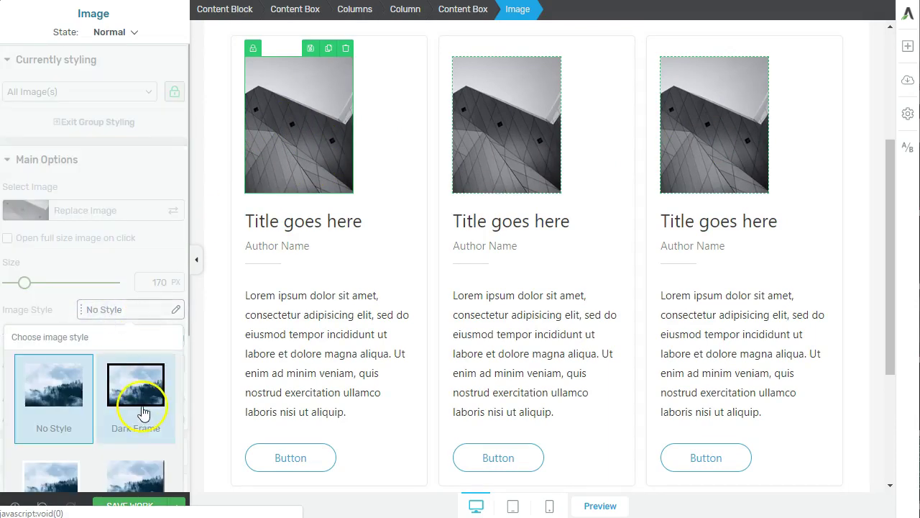
scroll(143, 406, "down", 2)
scroll(162, 407, "up", 1)
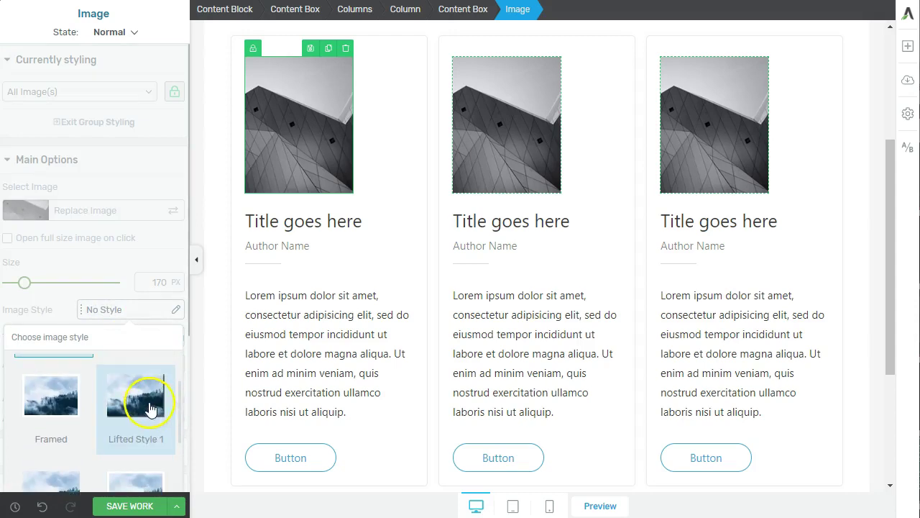
left_click(149, 409)
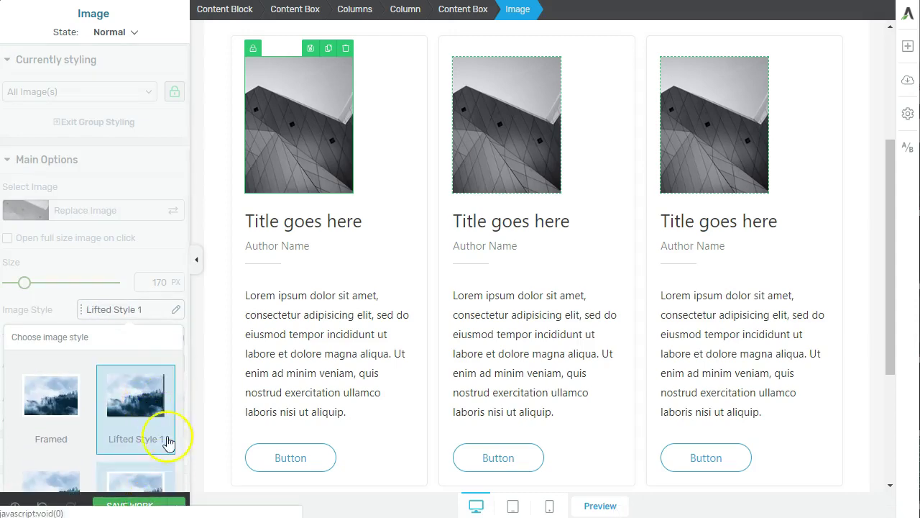
scroll(164, 403, "down", 4)
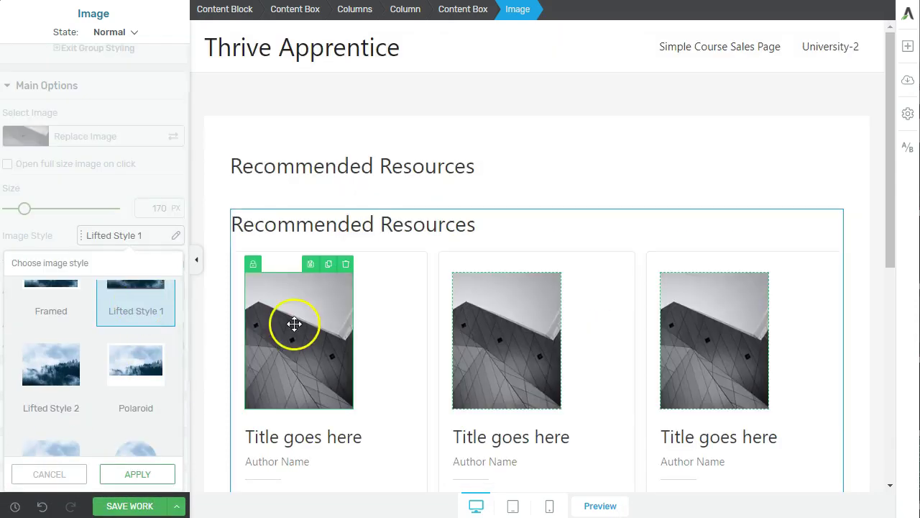
left_click(45, 355)
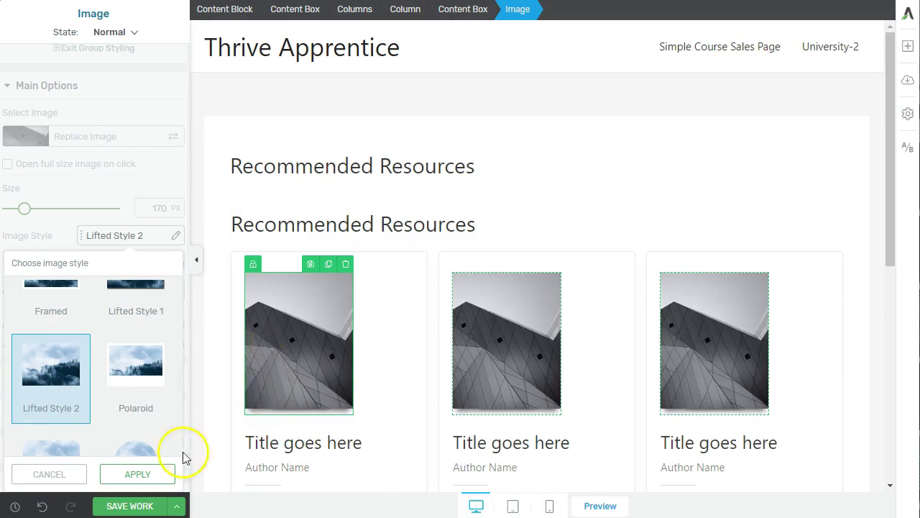
left_click(127, 477)
Step: Shrink the card titles from 25 to 22 px
left_click(391, 376)
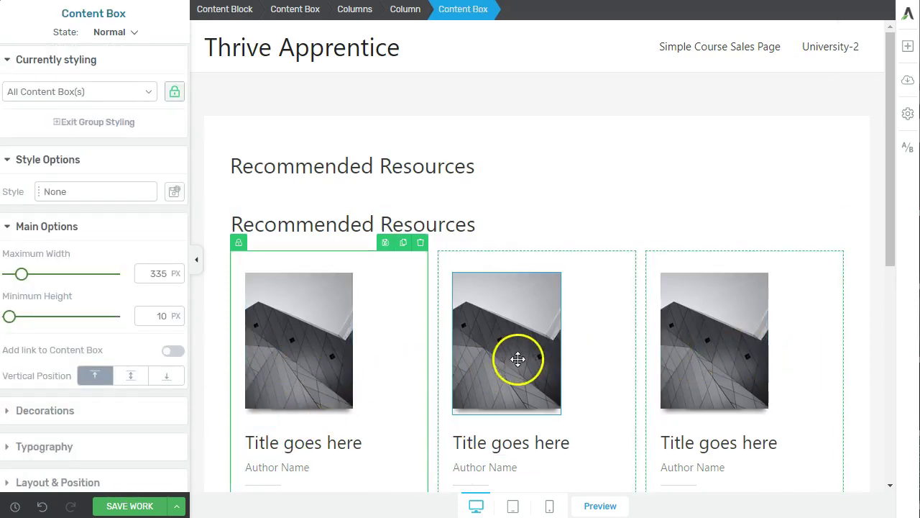
scroll(511, 359, "down", 3)
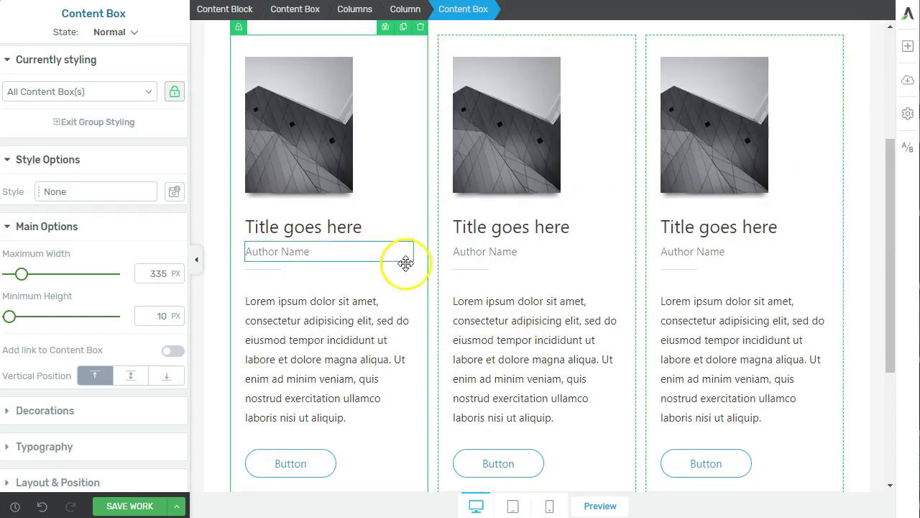
left_click(345, 232)
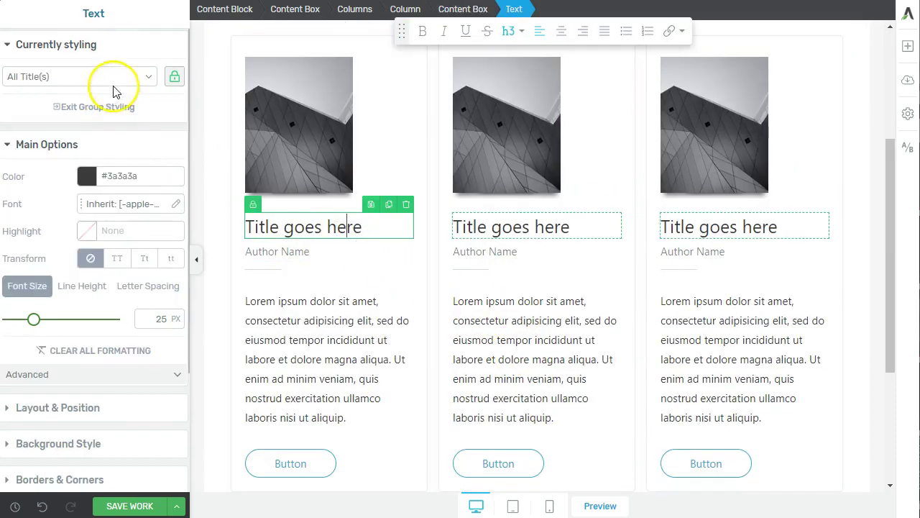
left_click_drag(34, 323, 31, 319)
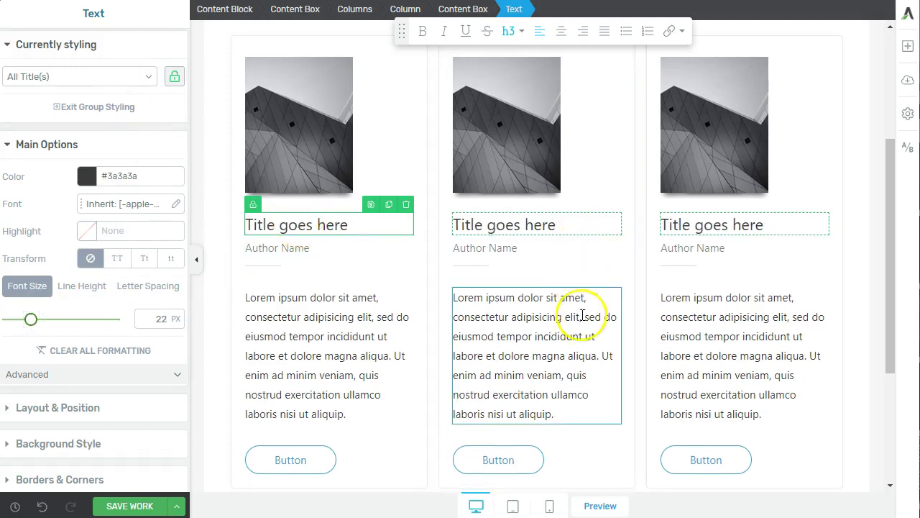
scroll(611, 395, "up", 1)
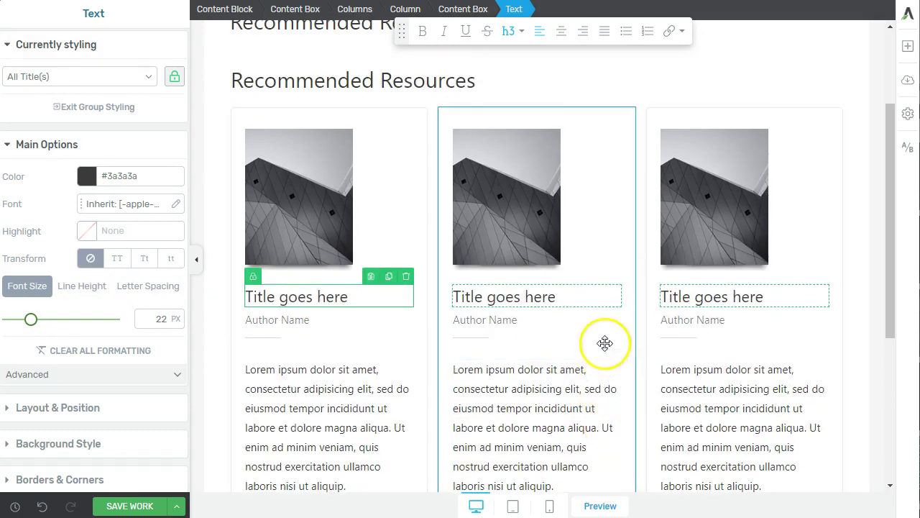
Step: Set the content block's button colour to #da8d16, saving it as a global colour
left_click(247, 10)
scroll(587, 265, "down", 3)
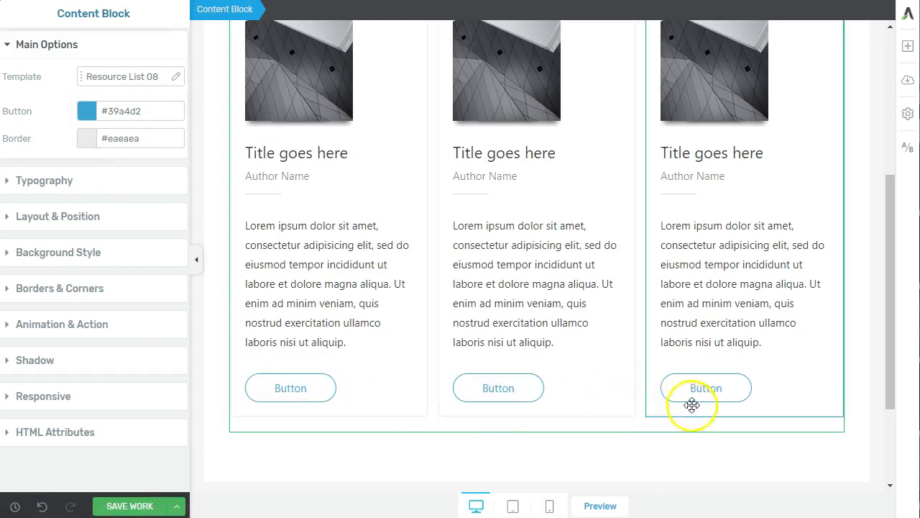
left_click(86, 117)
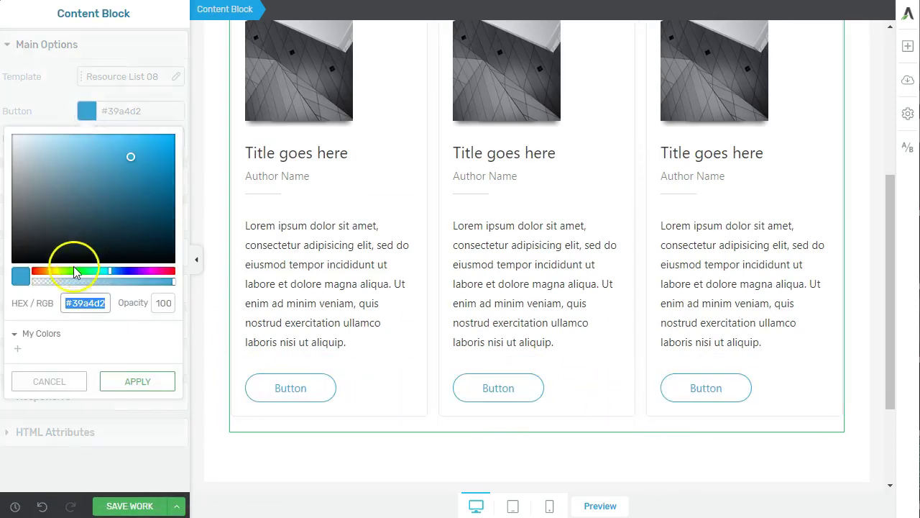
left_click_drag(76, 271, 46, 273)
left_click(153, 143)
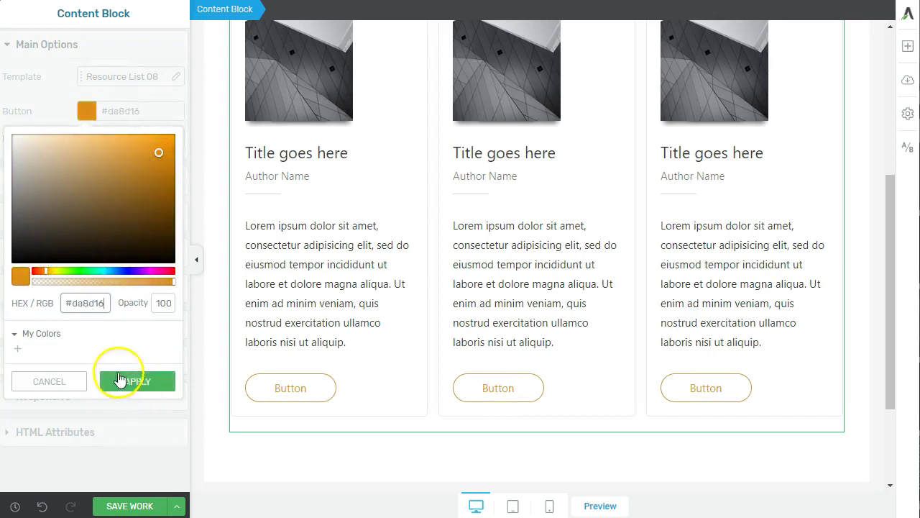
left_click(17, 349)
left_click(78, 358)
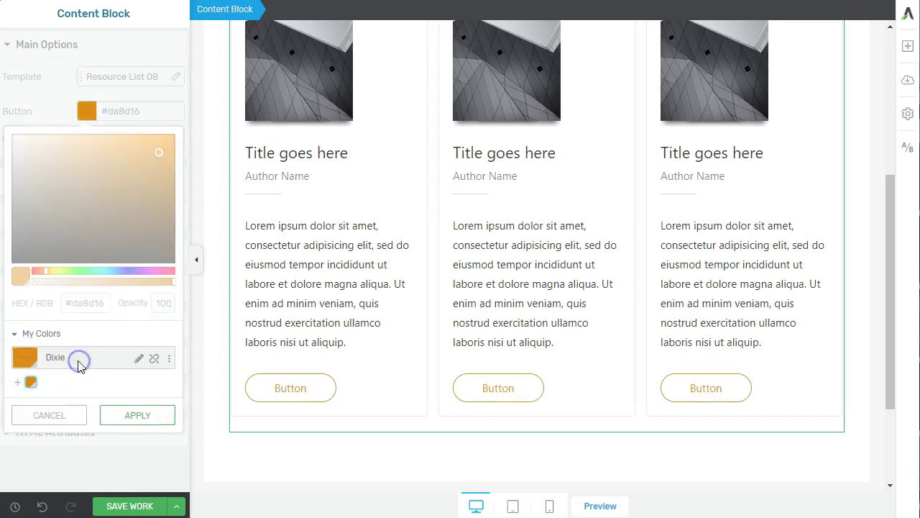
left_click(137, 415)
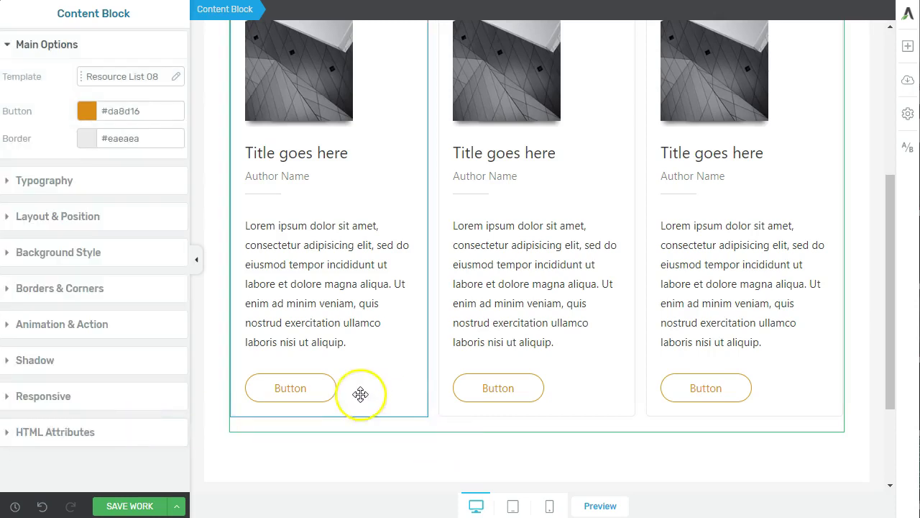
scroll(744, 402, "up", 2)
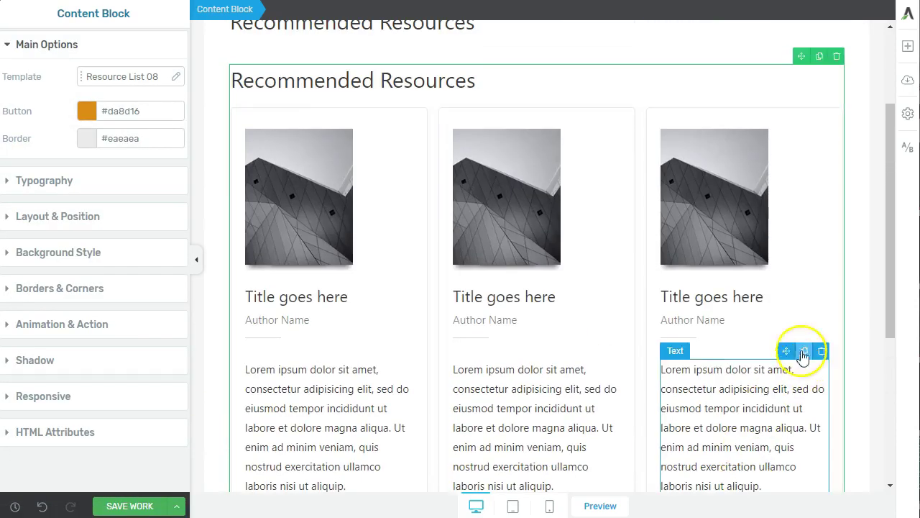
Step: Duplicate the whole Recommended Resources content block
left_click(719, 296)
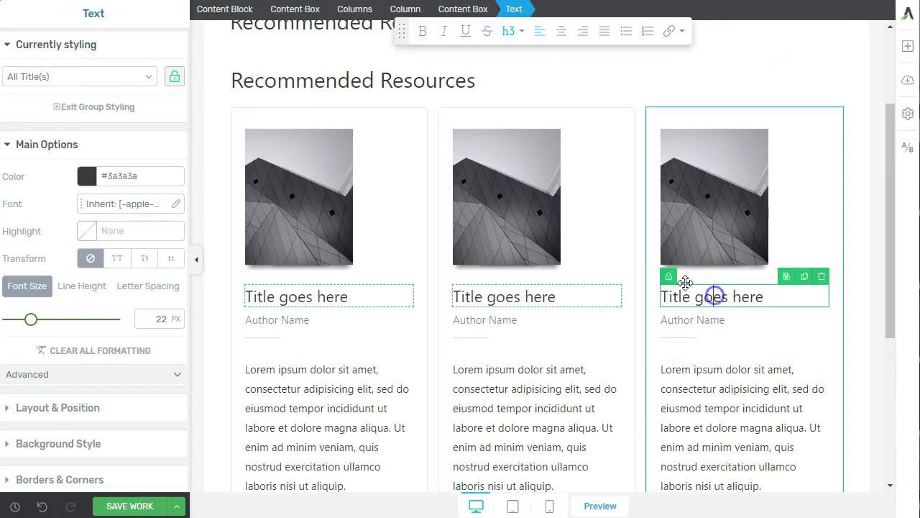
left_click(720, 105)
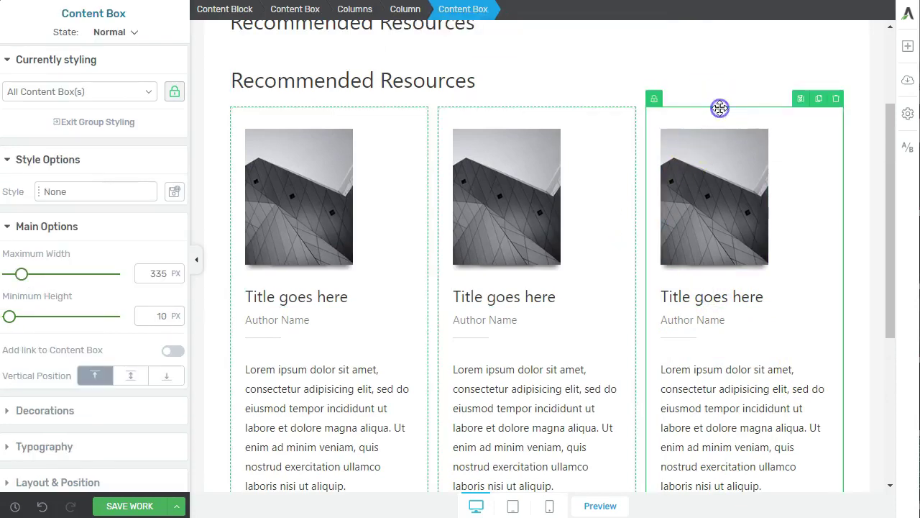
left_click(251, 9)
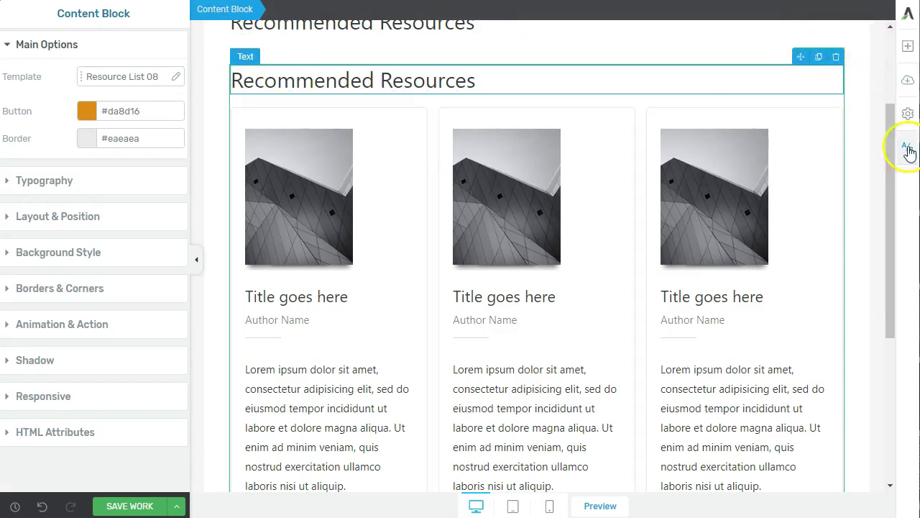
left_click(822, 57)
Step: Delete the Recommended Resources heading from the duplicated block
scroll(746, 456, "down", 4)
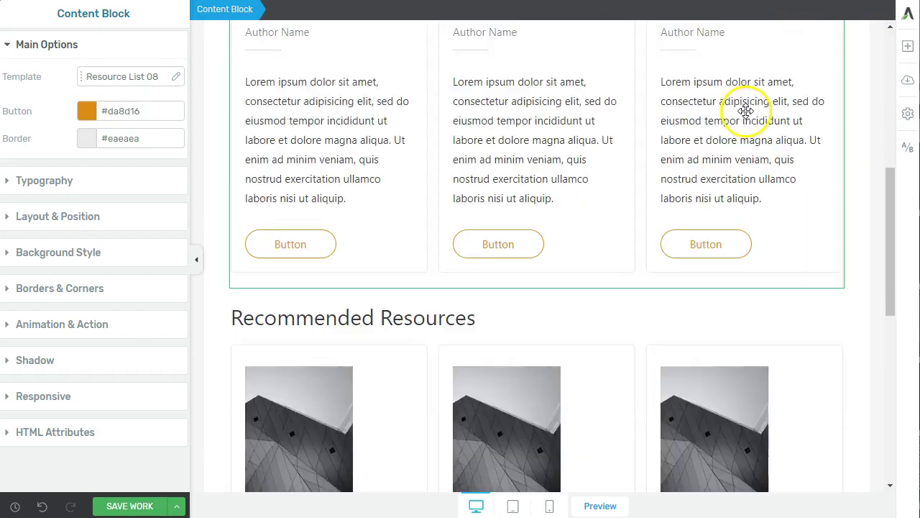
left_click(493, 316)
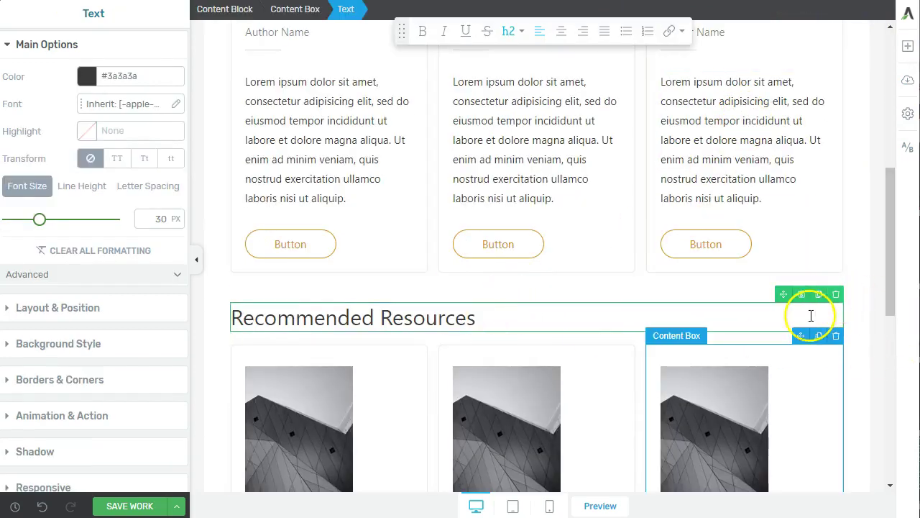
left_click(835, 295)
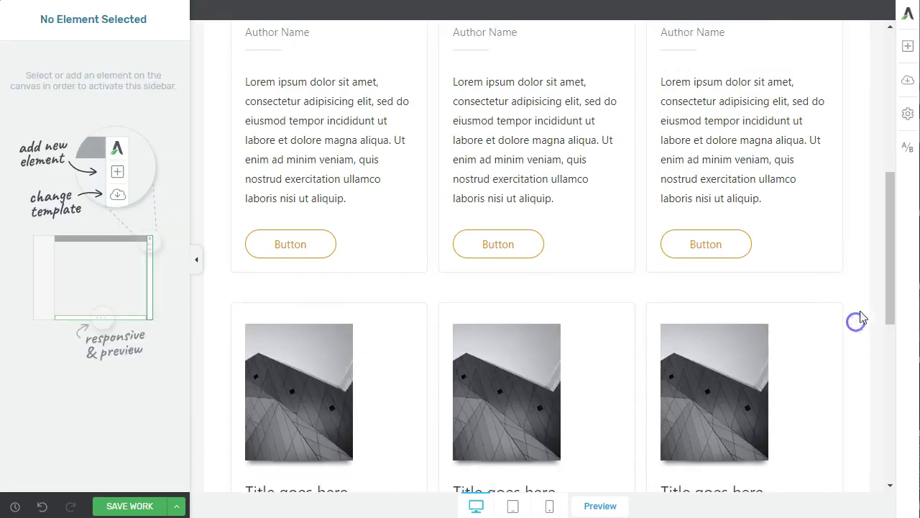
scroll(834, 288, "down", 4)
scroll(504, 220, "up", 1)
scroll(487, 220, "down", 4)
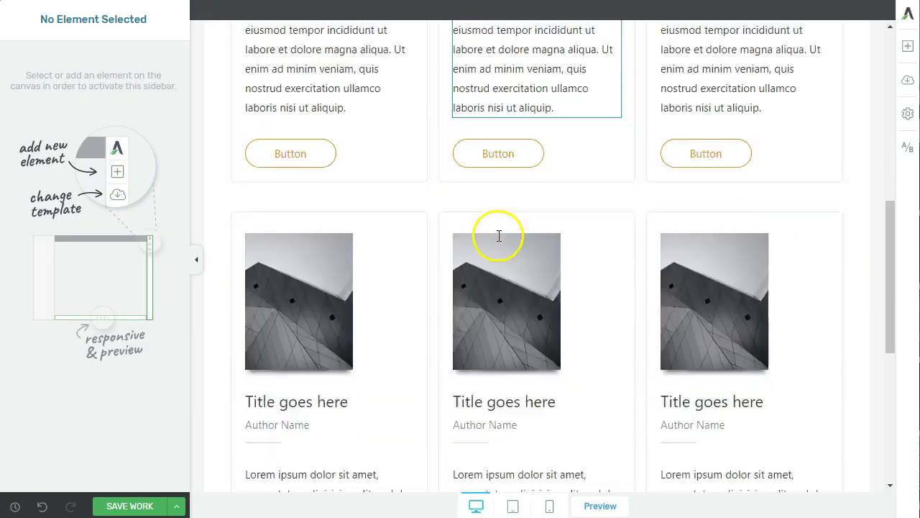
scroll(499, 236, "down", 4)
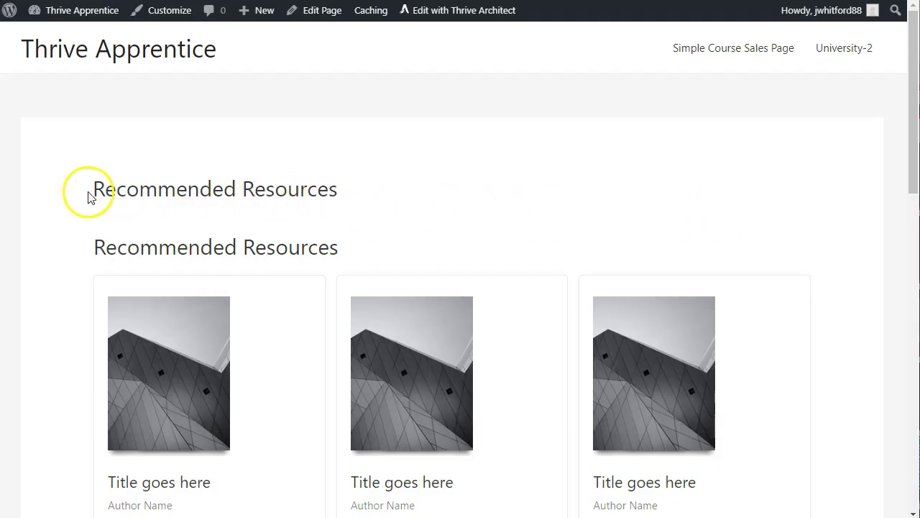
Step: Scroll the live page to check both rows of resource cards with orange buttons
left_click_drag(88, 195, 360, 197)
left_click(359, 197)
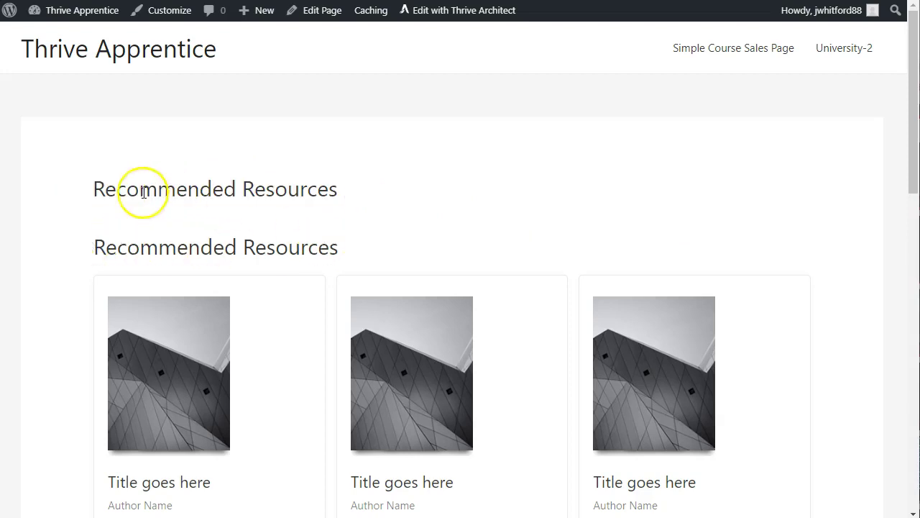
scroll(464, 252, "down", 3)
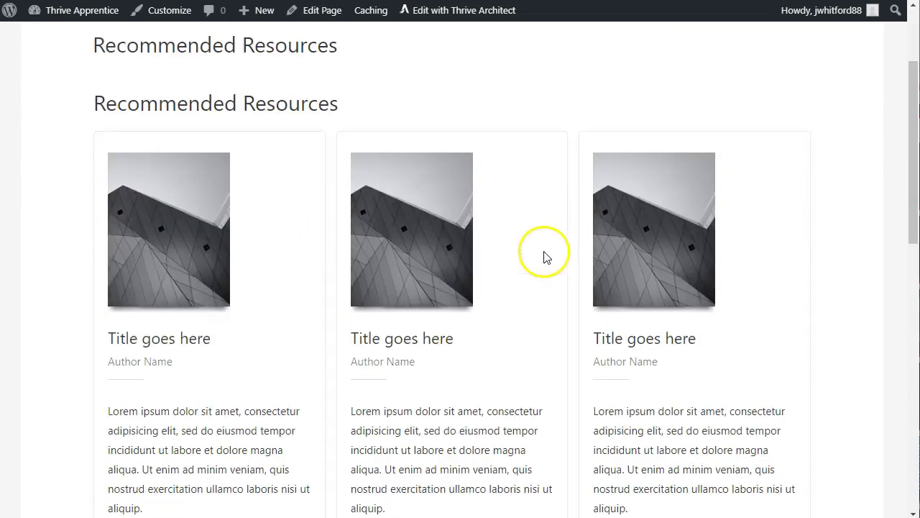
scroll(464, 260, "down", 3)
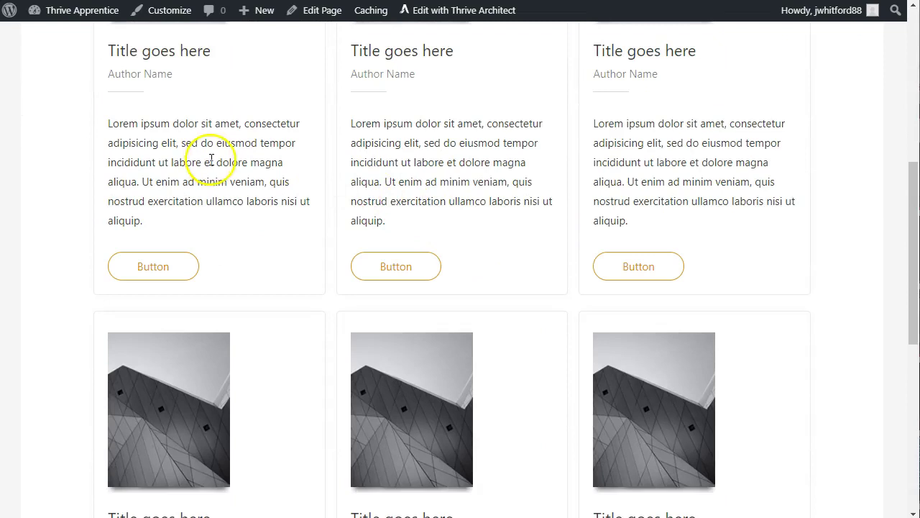
scroll(366, 261, "down", 1)
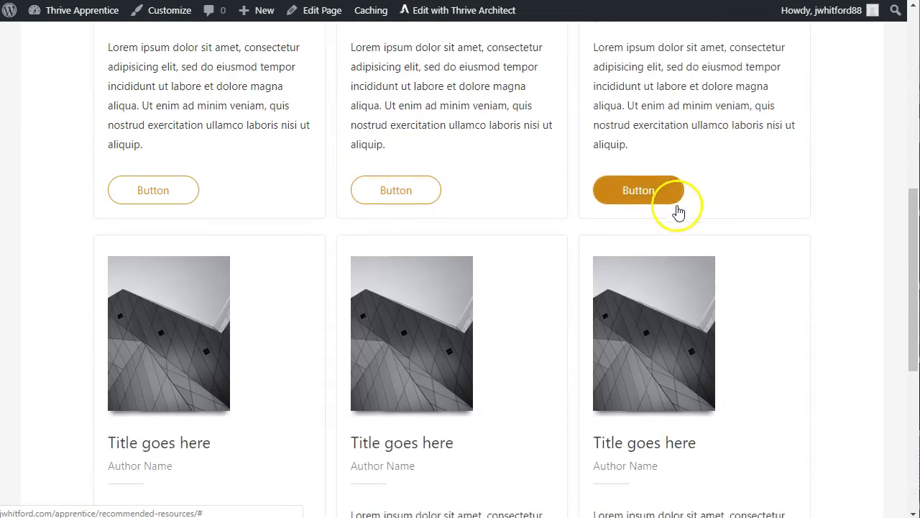
scroll(679, 213, "down", 4)
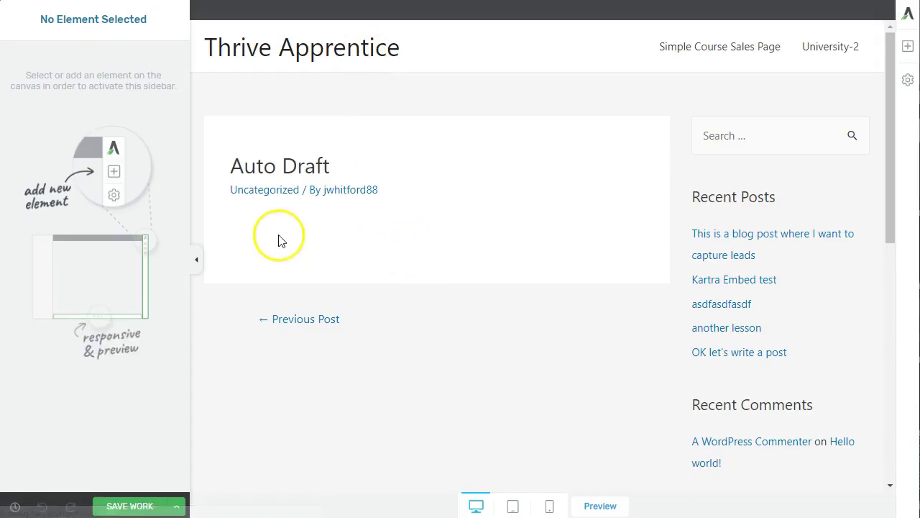
Step: Insert a Problem & Solution content block opening with the building photo and 'The Story'
left_click(908, 49)
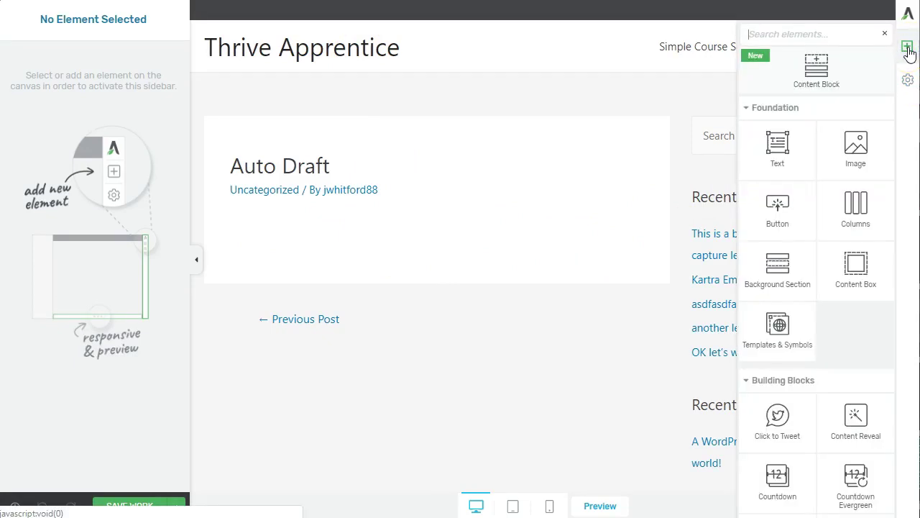
left_click(822, 80)
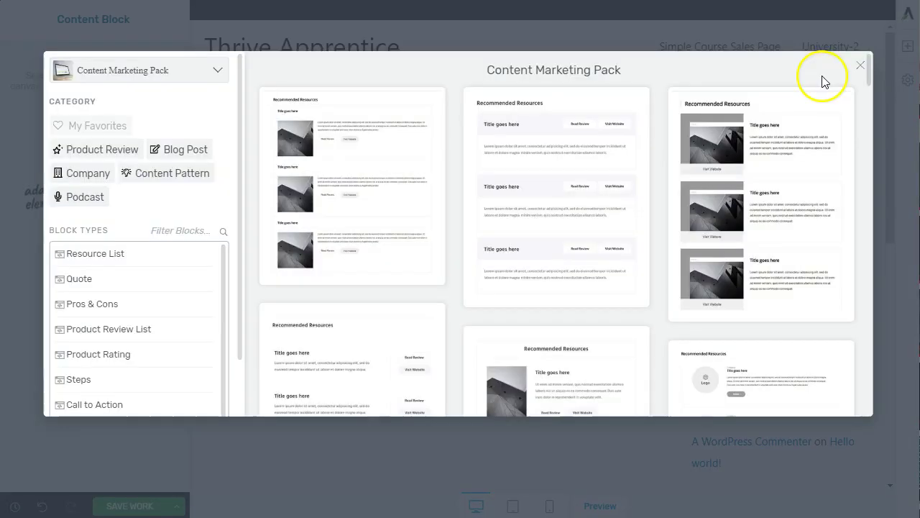
scroll(119, 335, "down", 3)
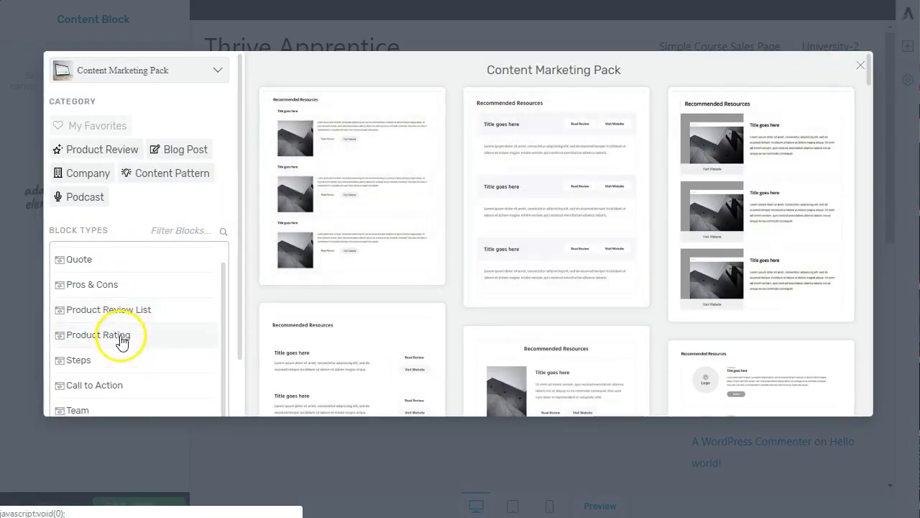
left_click(135, 373)
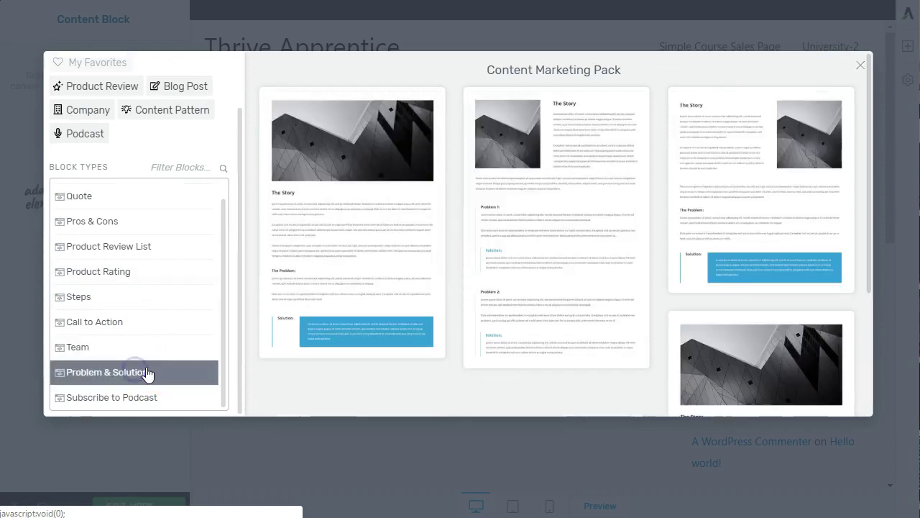
scroll(576, 278, "down", 3)
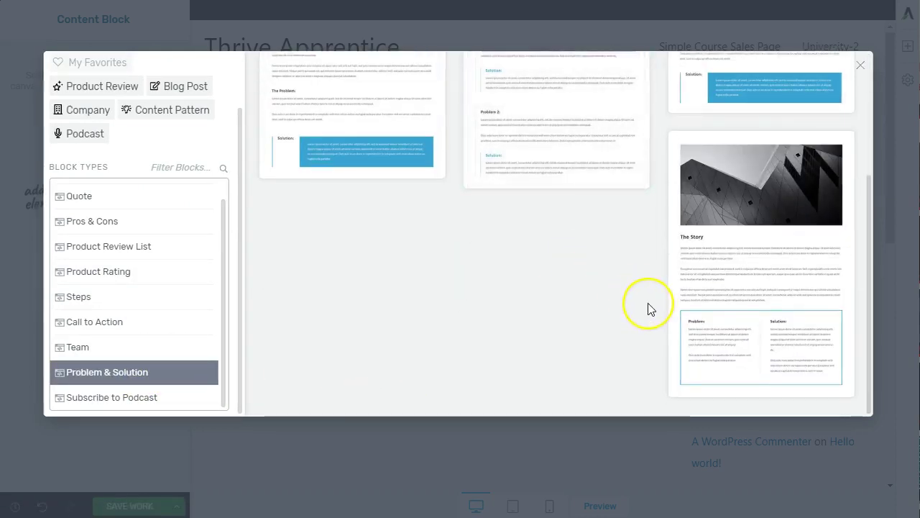
scroll(648, 310, "down", 2)
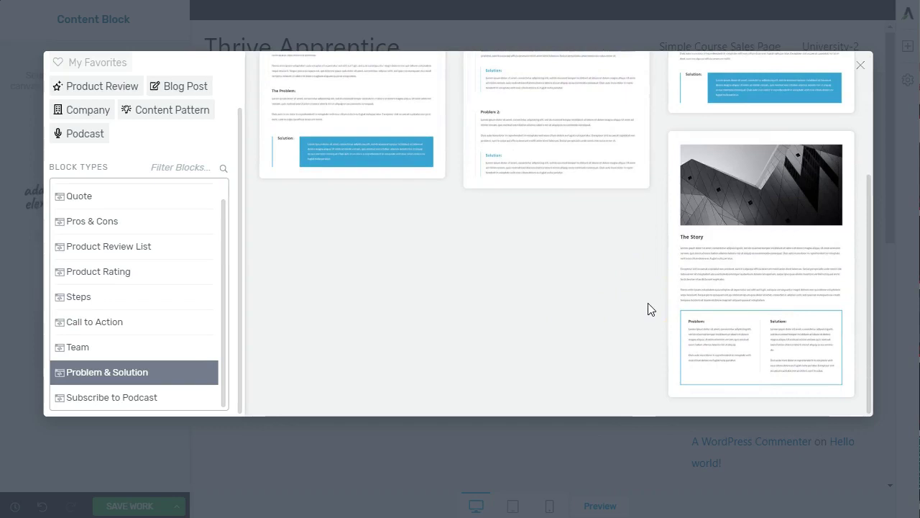
scroll(648, 310, "up", 4)
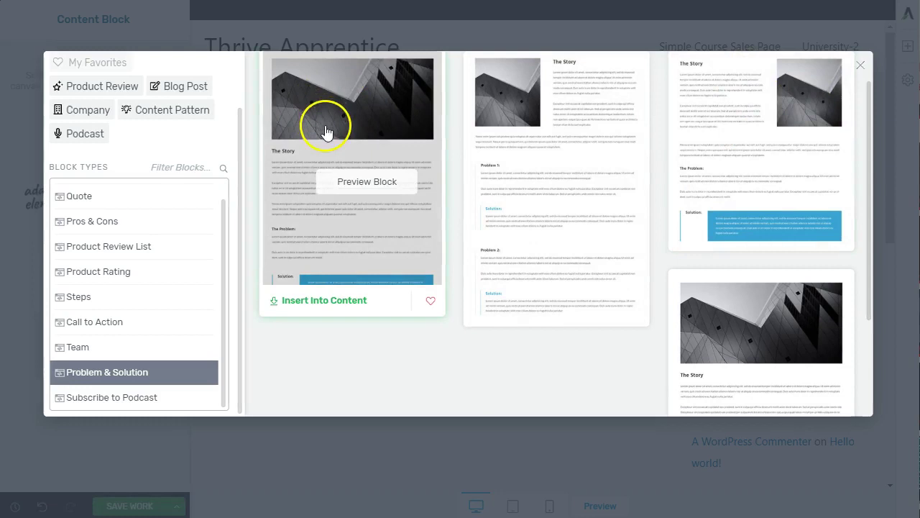
scroll(799, 360, "down", 2)
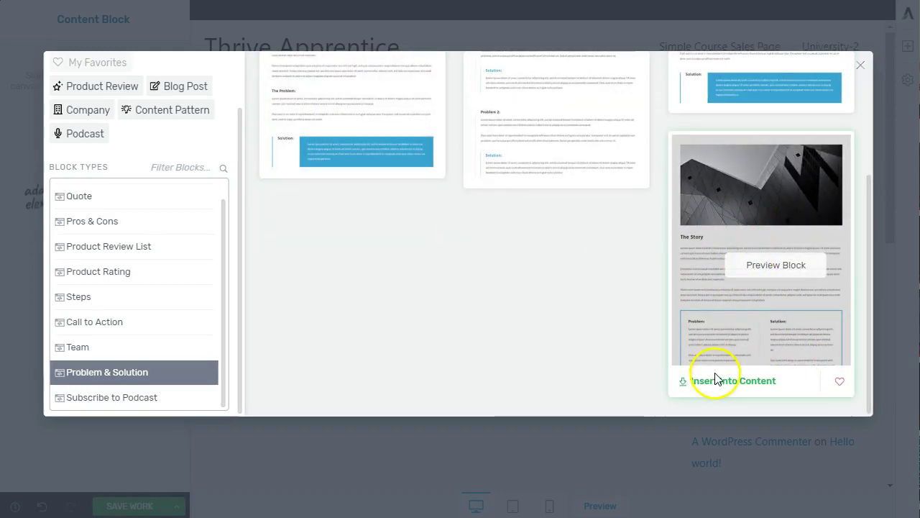
left_click(717, 380)
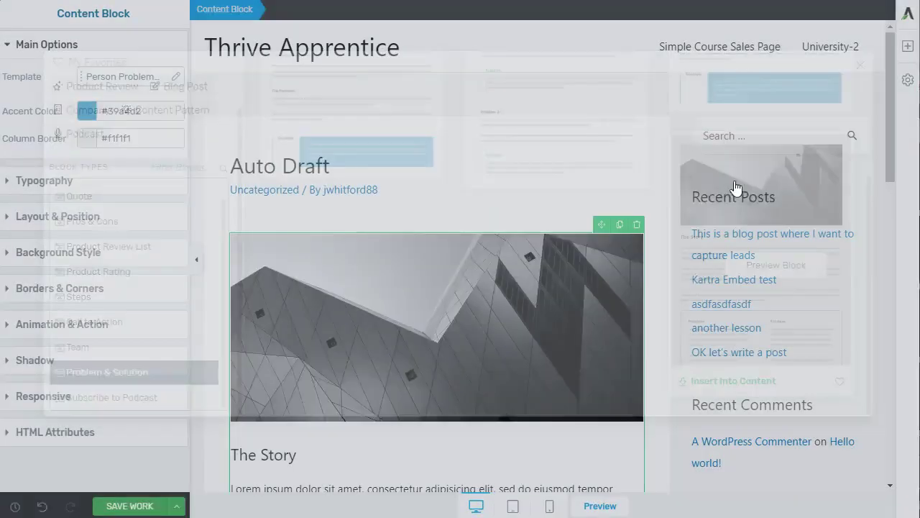
Step: Add a button labelled 'Get the Solution' below The Solution column text
scroll(448, 192, "down", 4)
scroll(309, 277, "down", 3)
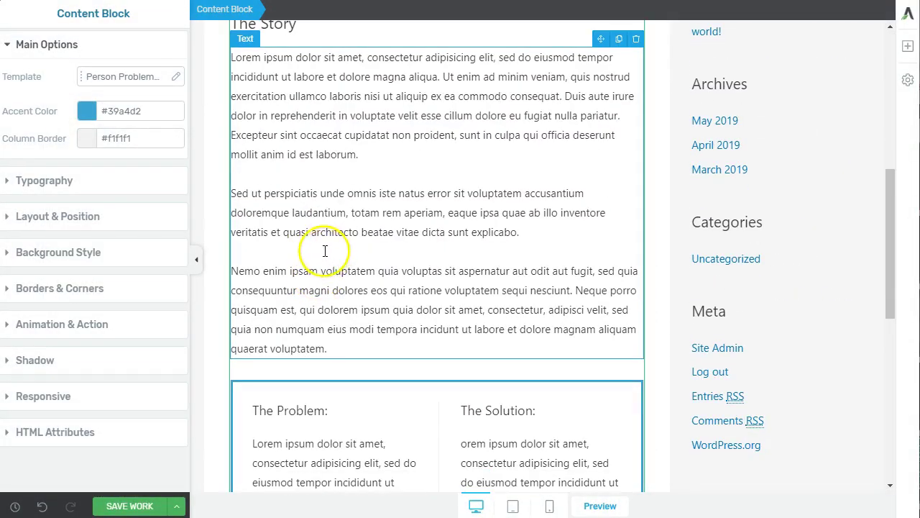
scroll(399, 148, "down", 2)
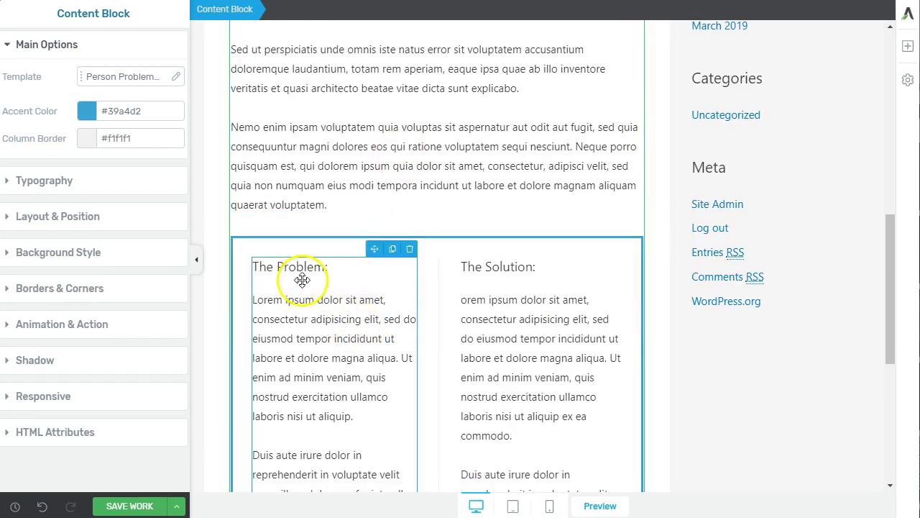
left_click(574, 317)
scroll(571, 317, "down", 2)
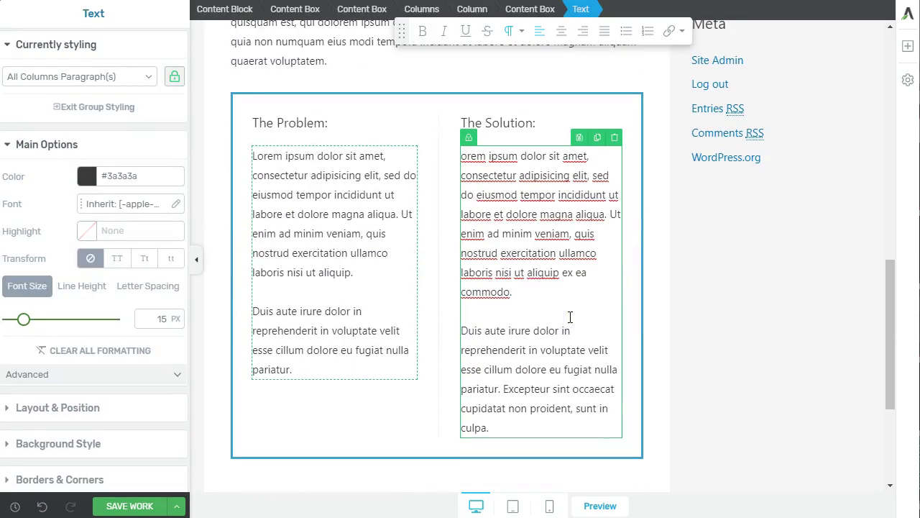
left_click(908, 46)
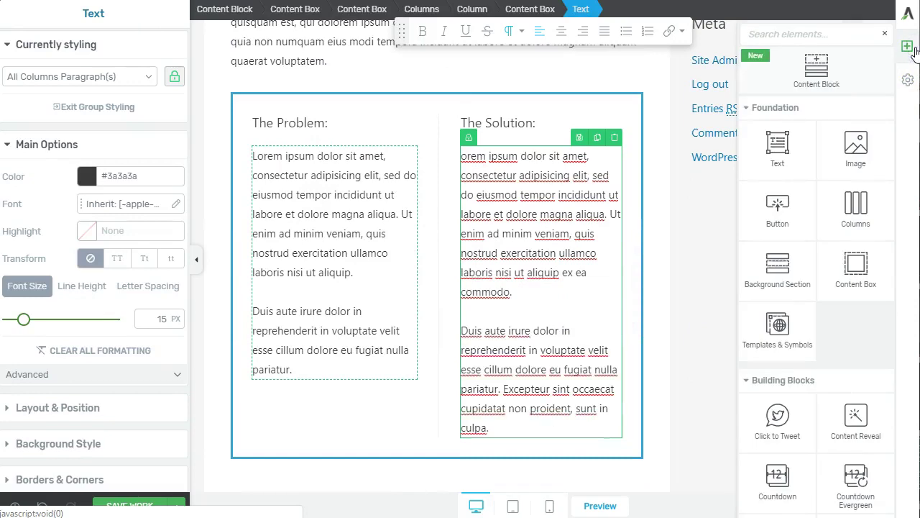
left_click_drag(767, 199, 536, 429)
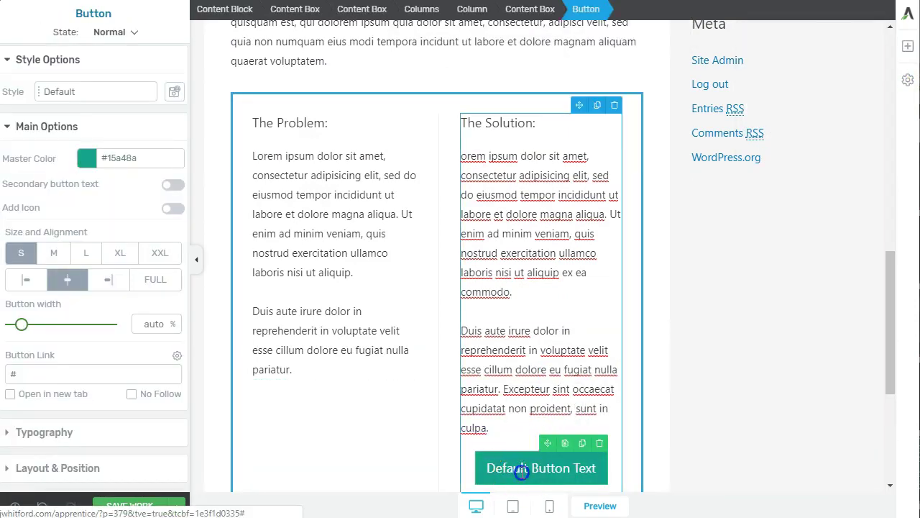
left_click(521, 468)
type("Get the Solution")
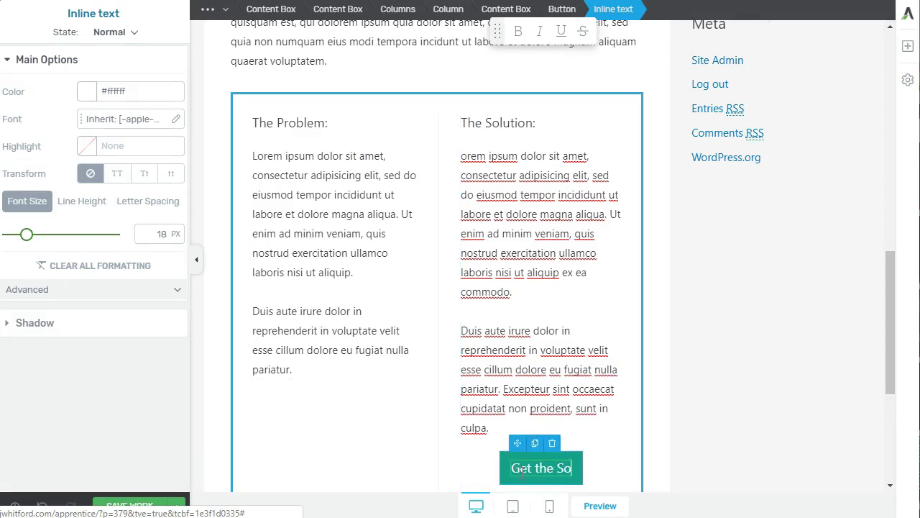
left_click(562, 8)
Step: Colour the Get the Solution button orange #da8d16 from the saved swatch
left_click(87, 164)
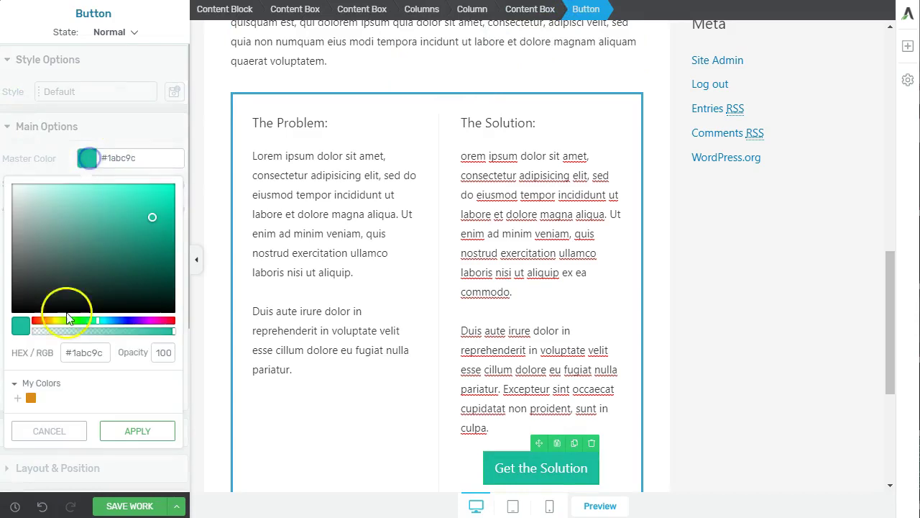
left_click(31, 453)
left_click(113, 431)
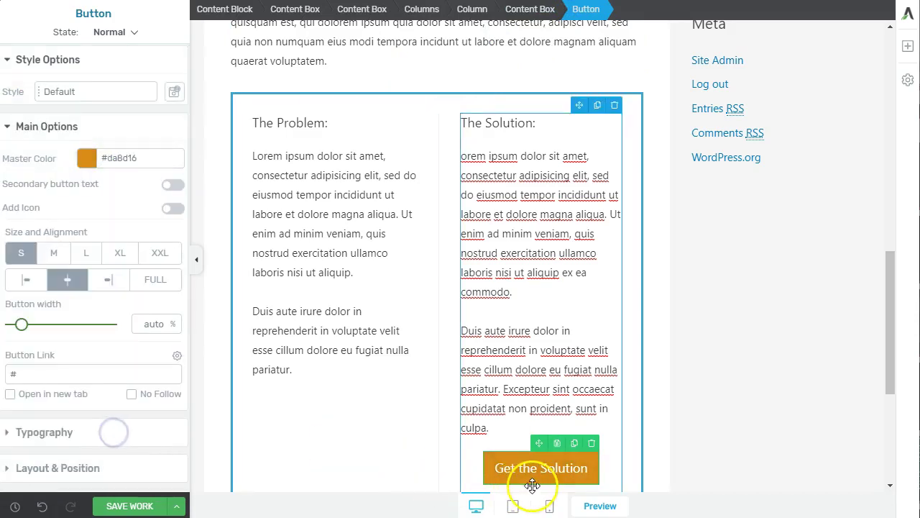
left_click(642, 456)
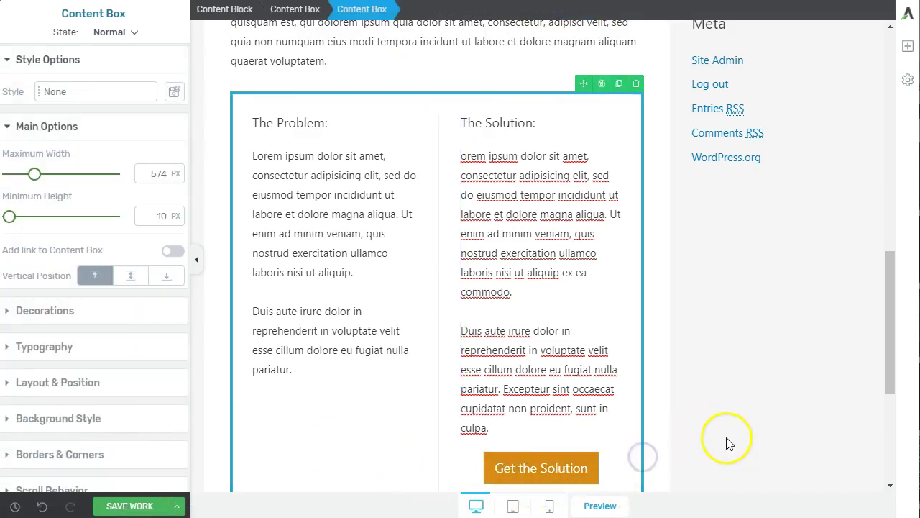
scroll(643, 335, "up", 10)
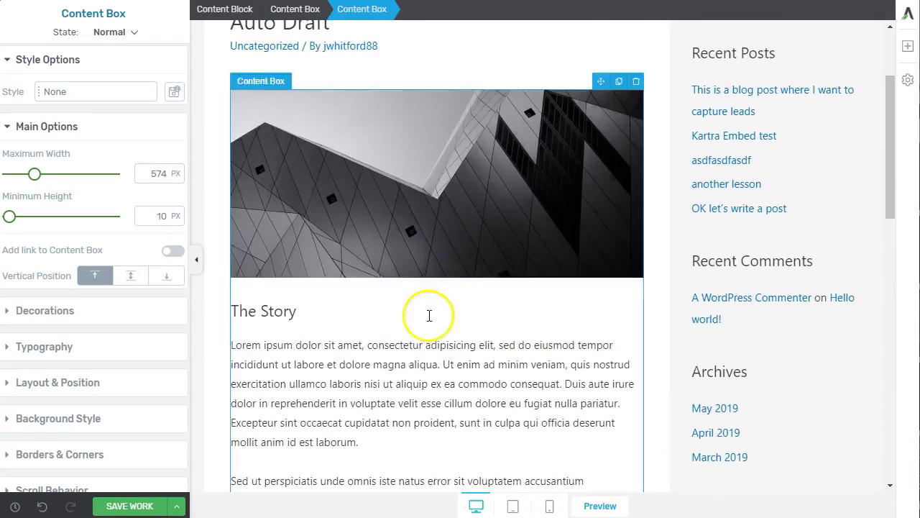
left_click(374, 202)
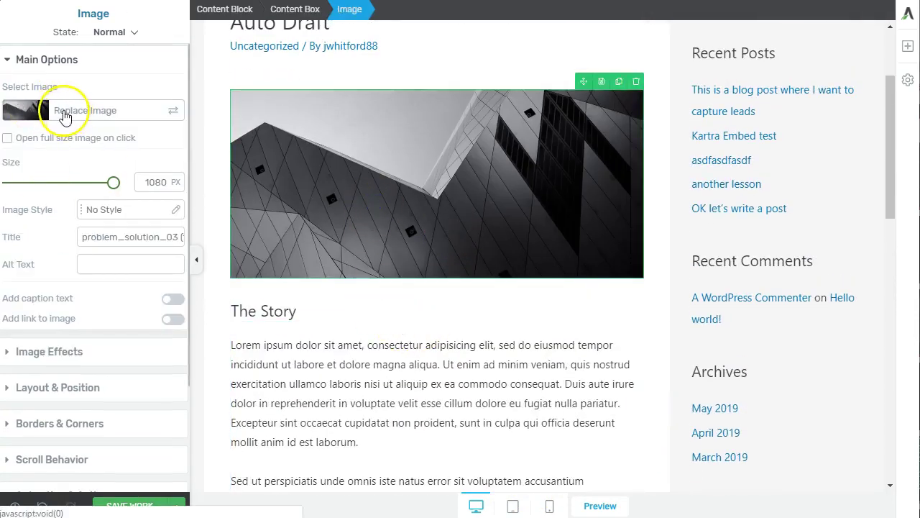
left_click(238, 10)
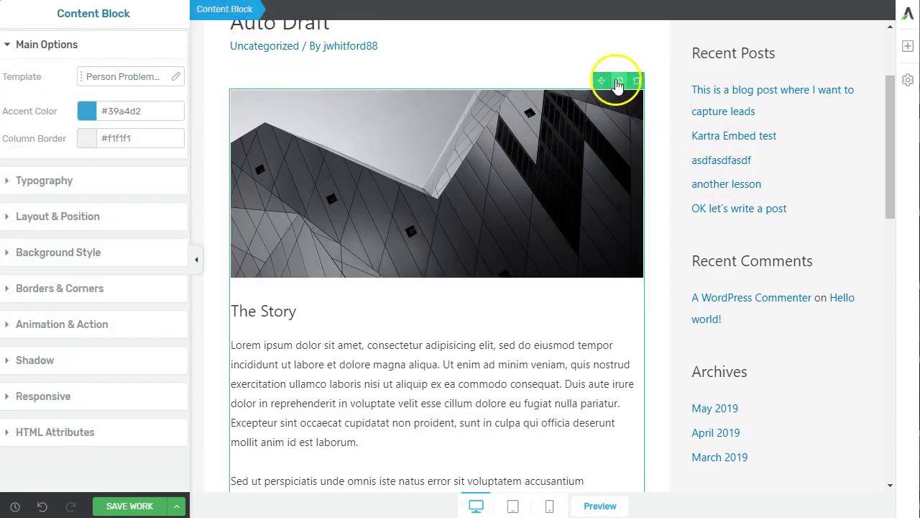
scroll(585, 147, "down", 12)
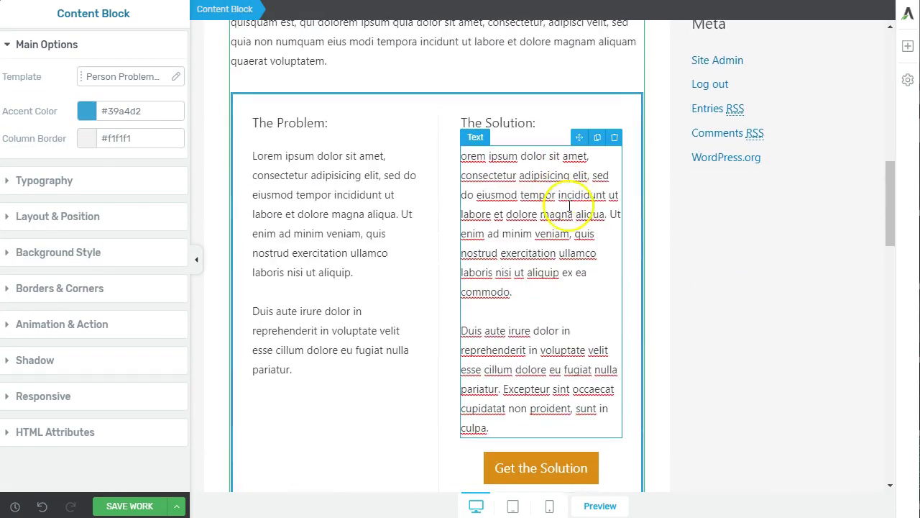
left_click(695, 295)
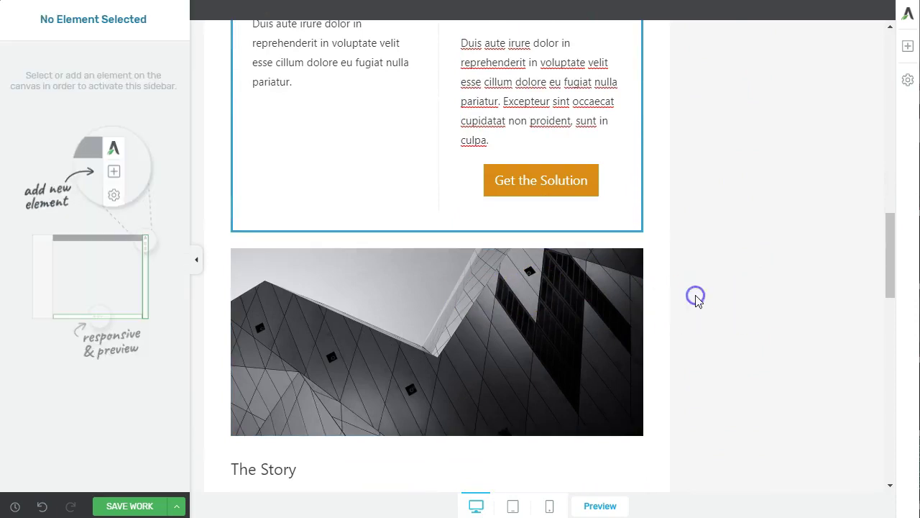
scroll(651, 292, "down", 3)
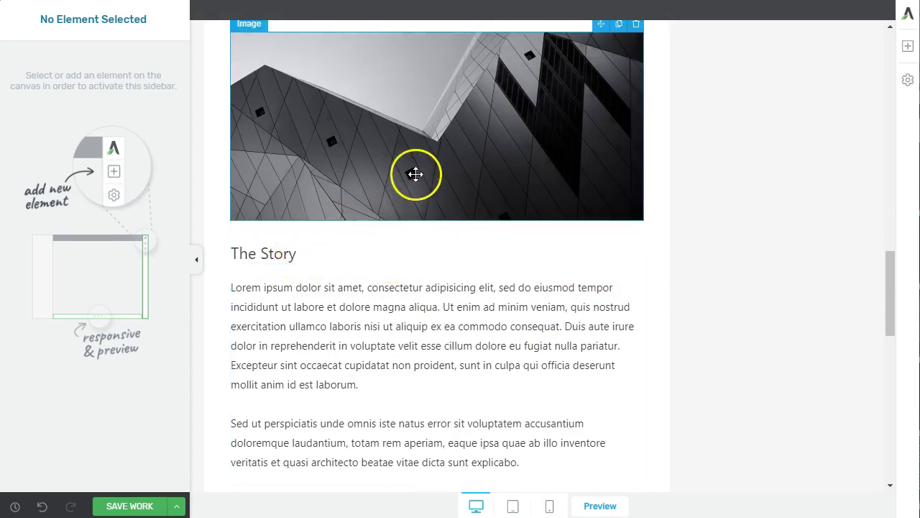
left_click(411, 143)
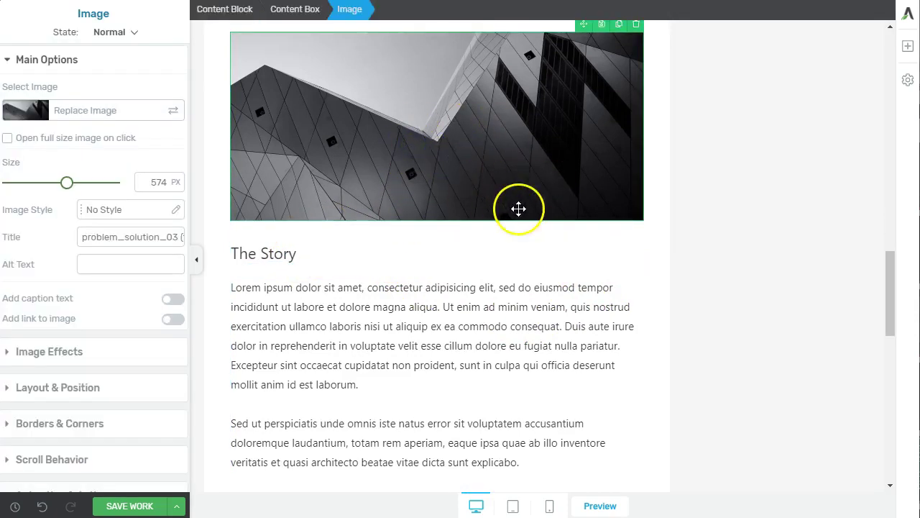
scroll(510, 202, "up", 5)
scroll(509, 203, "up", 10)
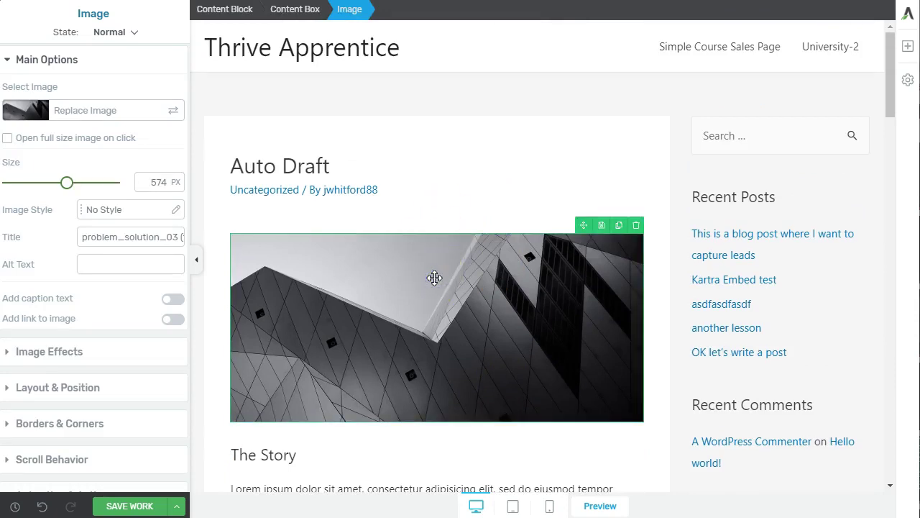
scroll(415, 332, "down", 2)
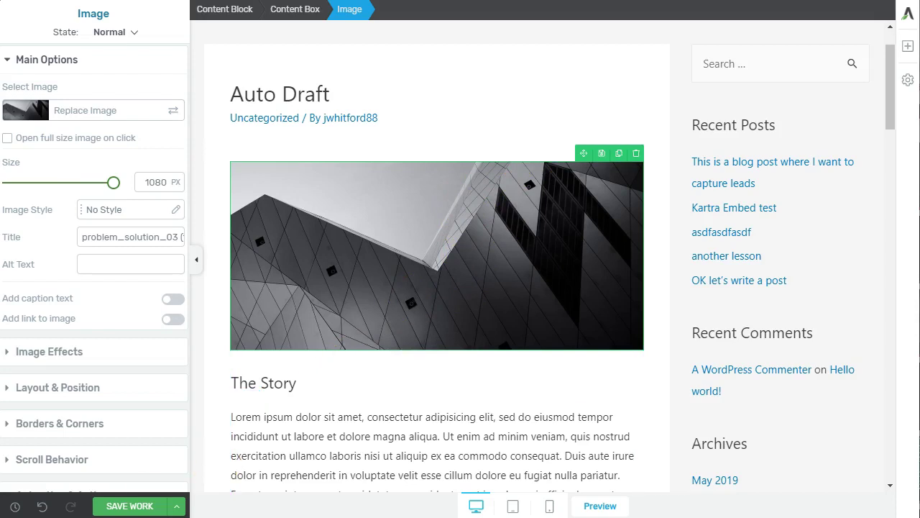
Step: Replace the top image with the singer photo and retitle its heading 'The Blues'
left_click(79, 113)
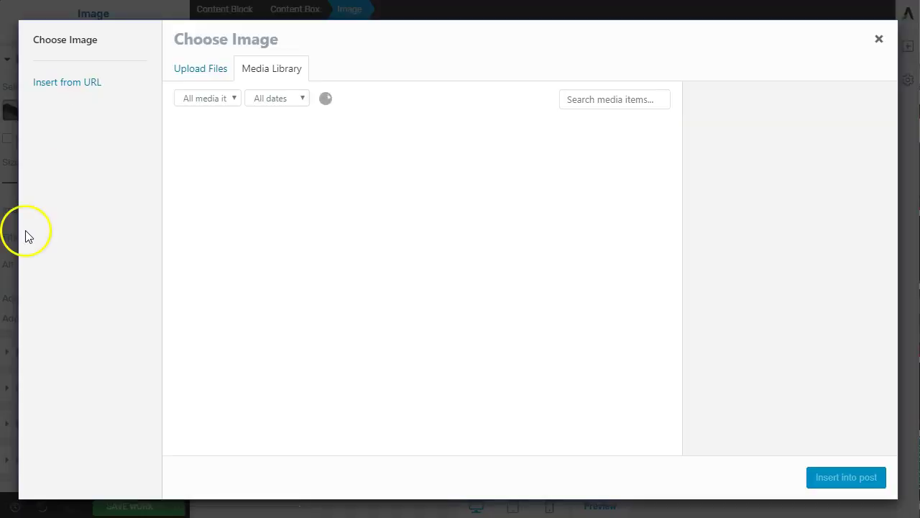
left_click(441, 178)
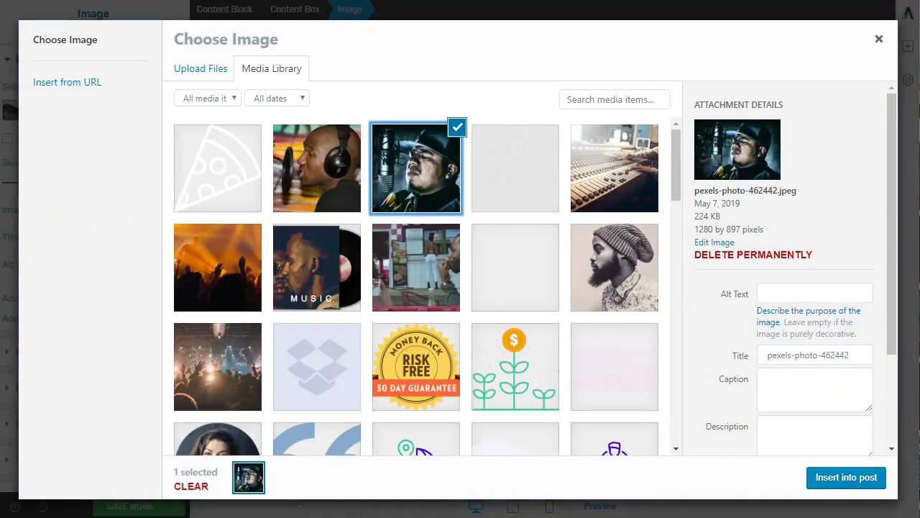
left_click(846, 477)
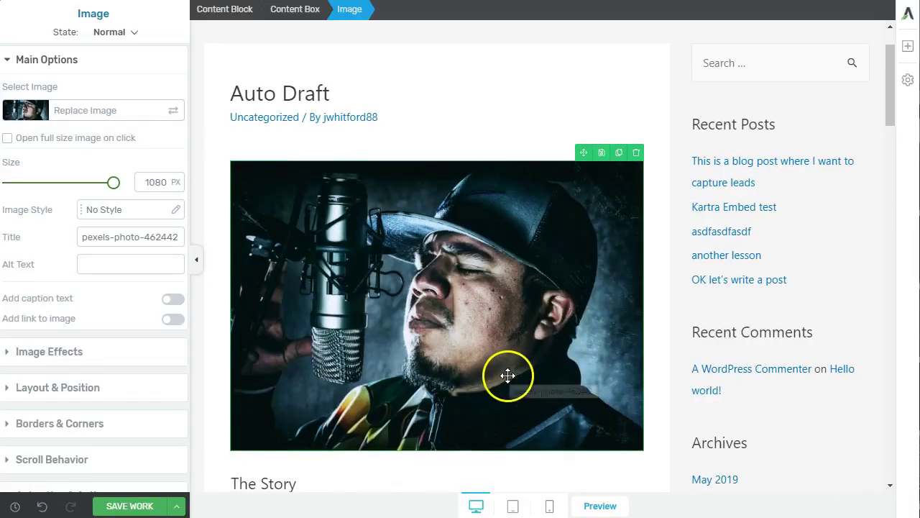
scroll(496, 375, "down", 1)
scroll(494, 375, "down", 2)
triple_click(282, 270)
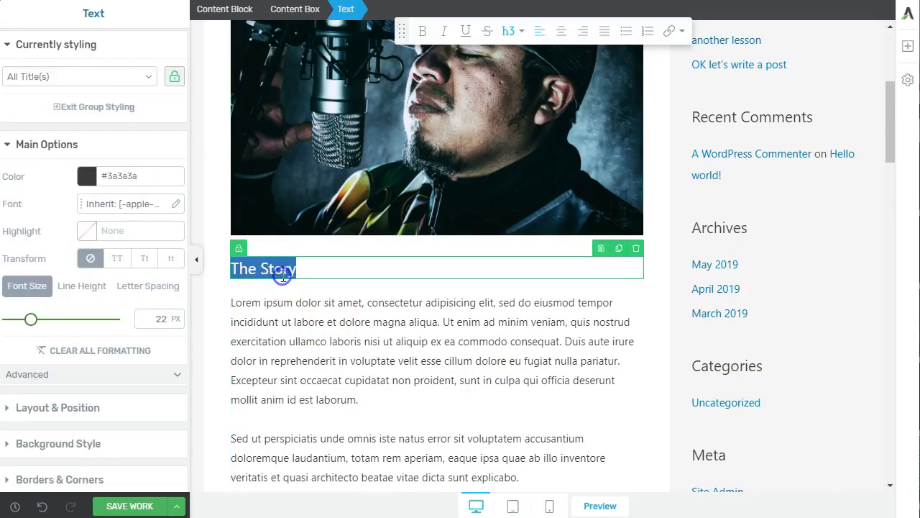
type("The Blues")
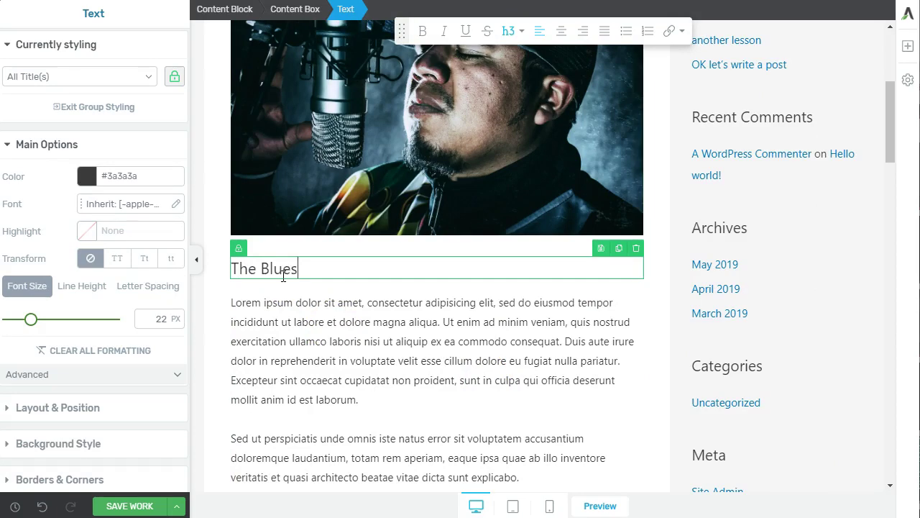
Step: Replace the lower building image with the bearded-man photo pexels-photo-1205405
scroll(273, 273, "down", 6)
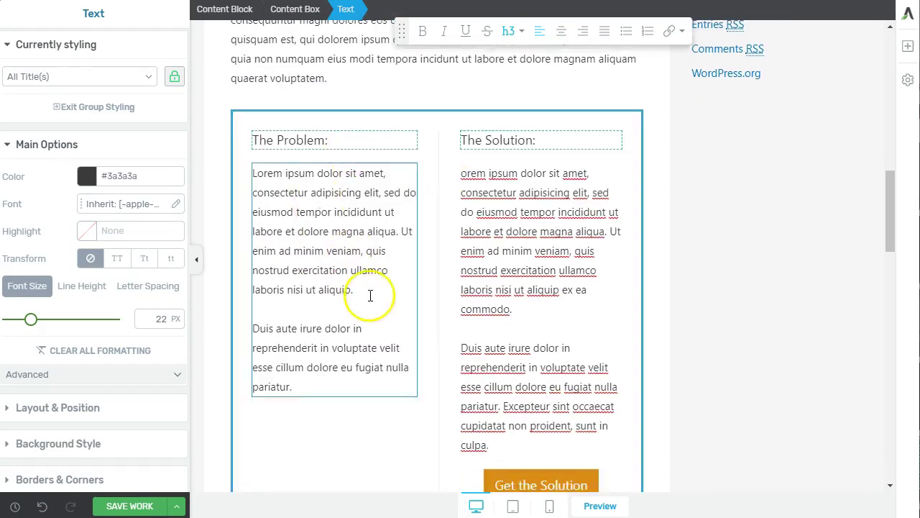
scroll(460, 324, "down", 6)
left_click(423, 262)
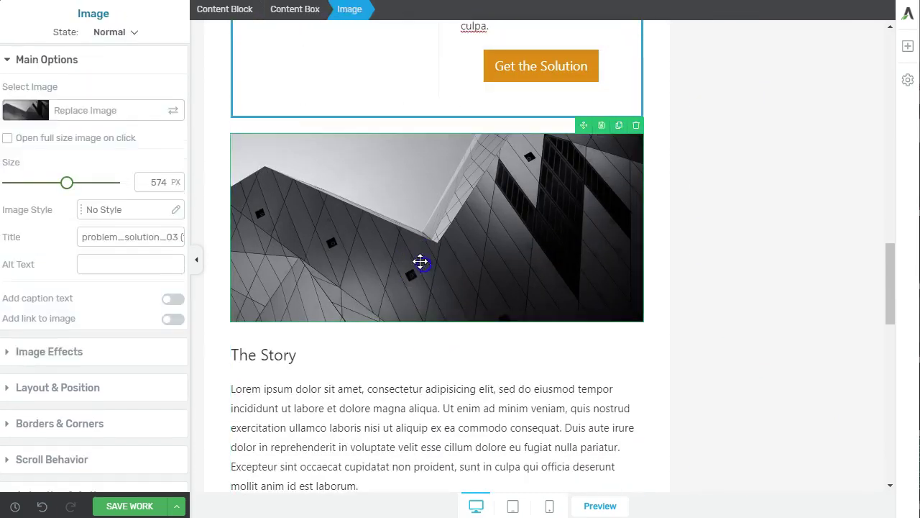
left_click(42, 109)
left_click(626, 253)
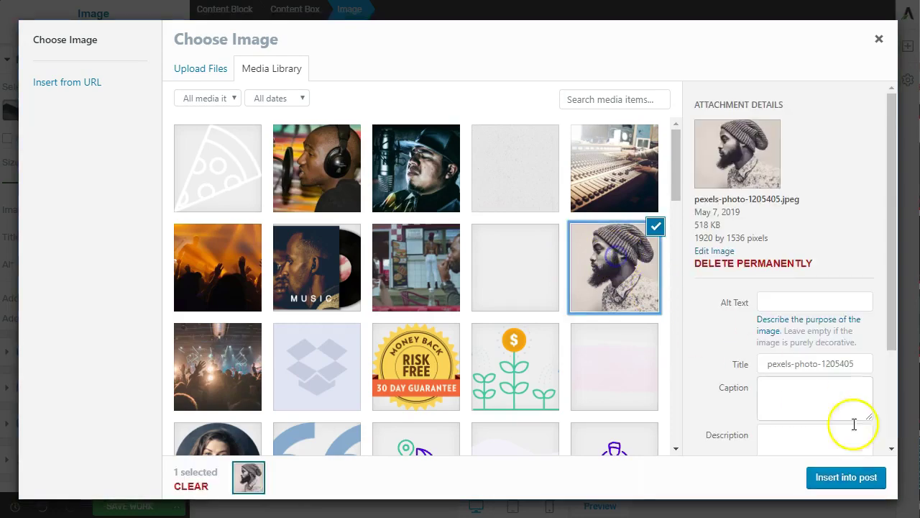
left_click(868, 478)
scroll(464, 335, "down", 4)
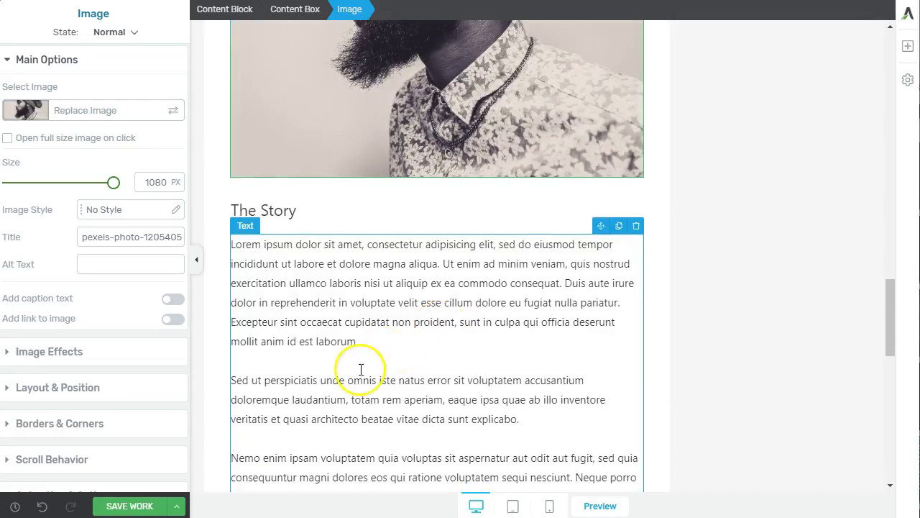
Step: Save and exit the Thrive editor, then scroll through the published review post
left_click(177, 506)
left_click(113, 478)
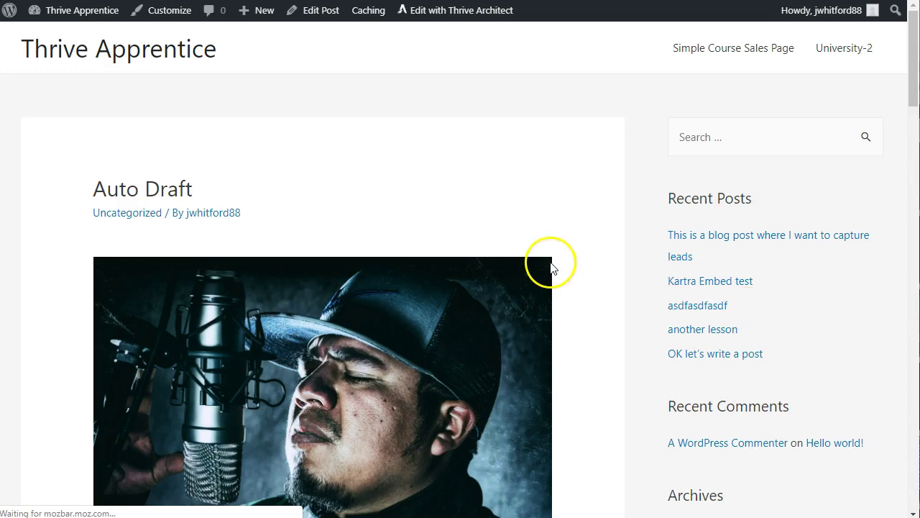
scroll(552, 267, "down", 2)
scroll(539, 267, "down", 6)
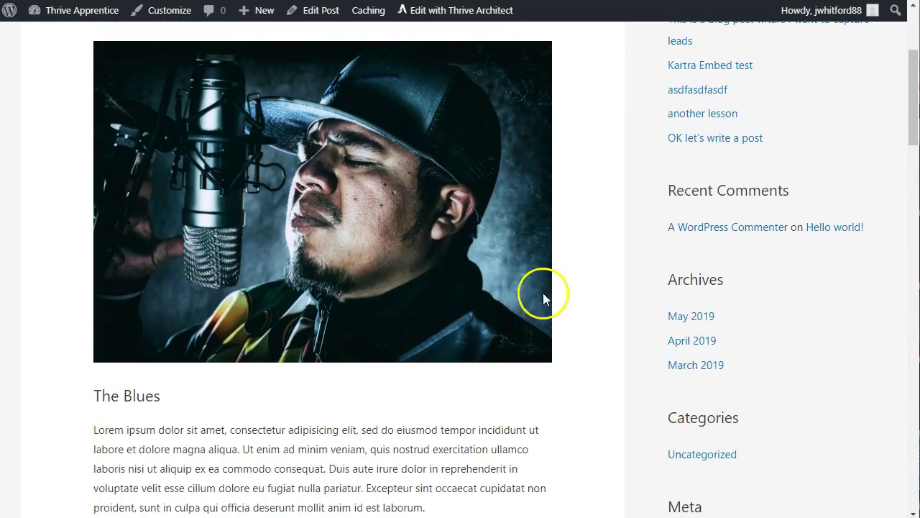
scroll(550, 286, "down", 5)
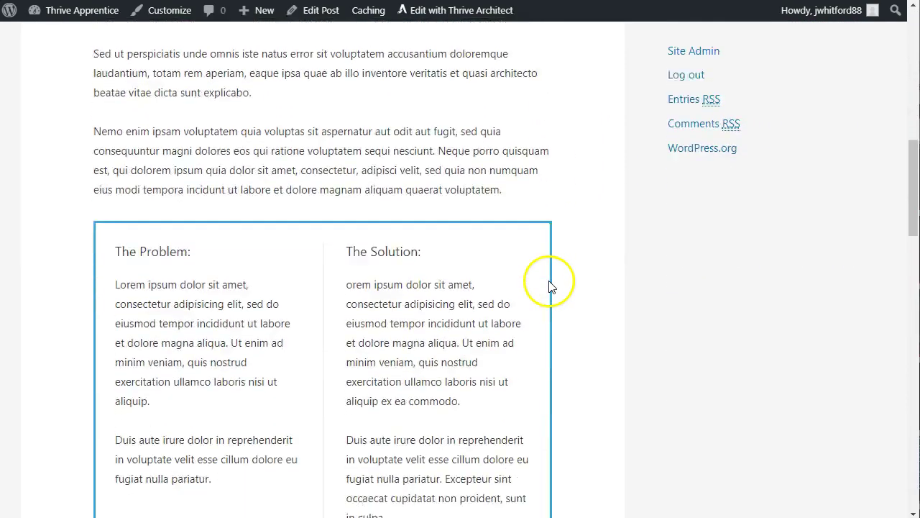
scroll(552, 284, "down", 7)
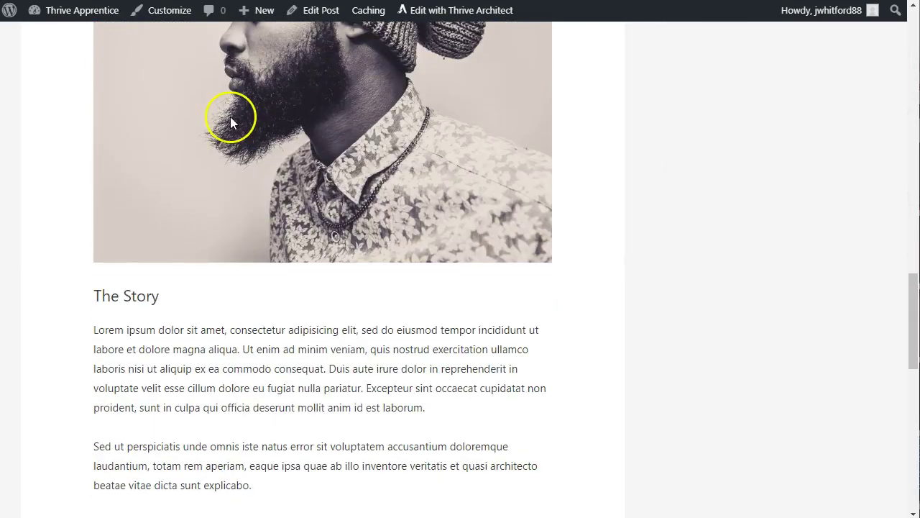
scroll(279, 161, "down", 6)
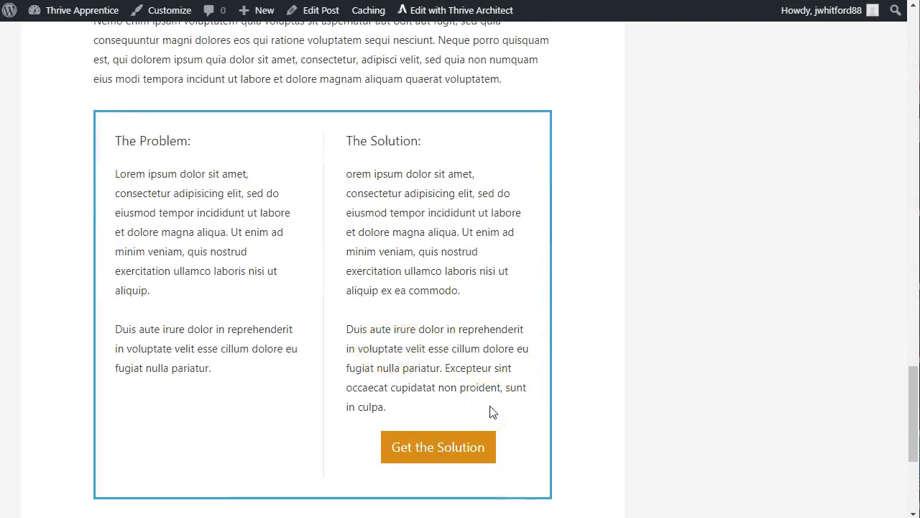
scroll(413, 378, "down", 3)
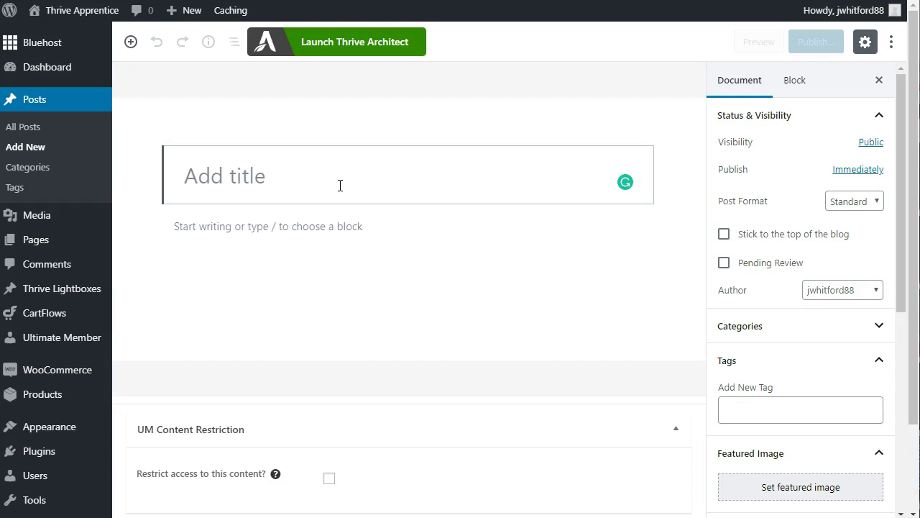
Step: Start typing the new post's title, Review List Post, in the Add title field
type("Rev")
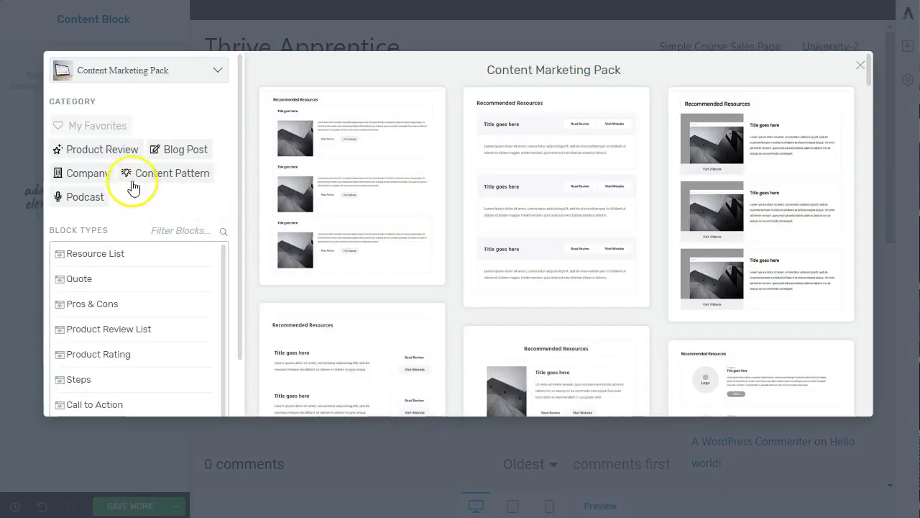
Step: From the Content Marketing Pack's Product Review templates, insert the Product Review List block
left_click(117, 150)
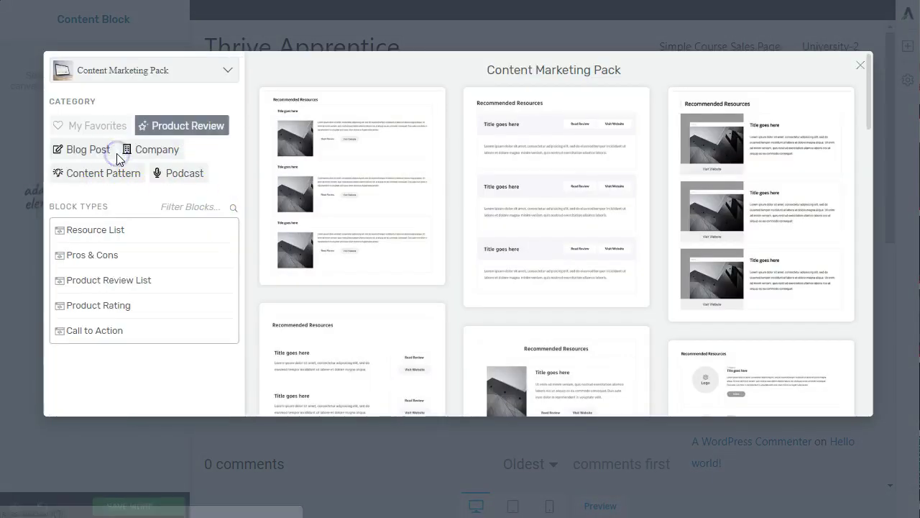
left_click(143, 236)
mouse_move(382, 256)
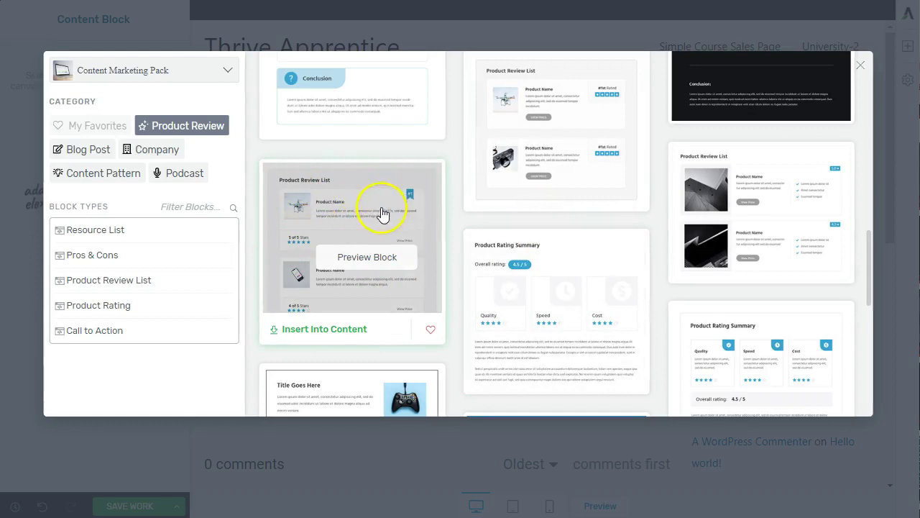
scroll(503, 194, "down", 2)
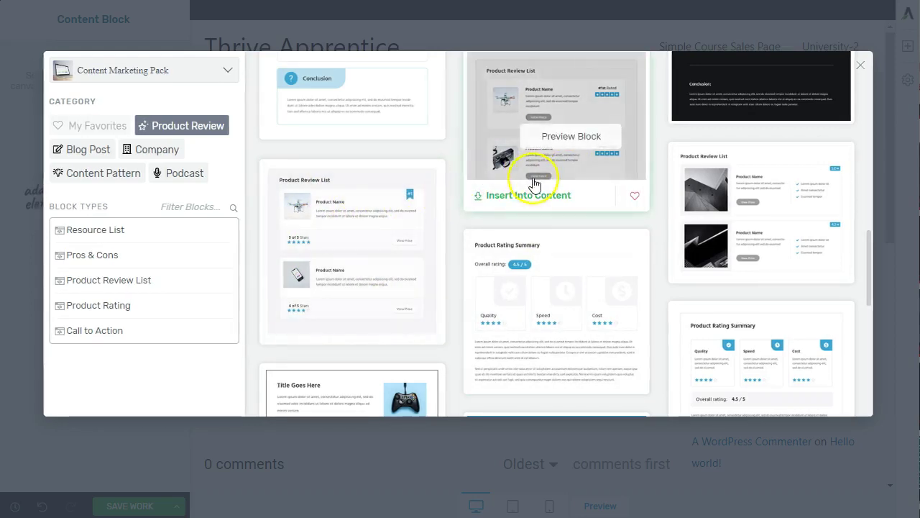
scroll(535, 184, "down", 6)
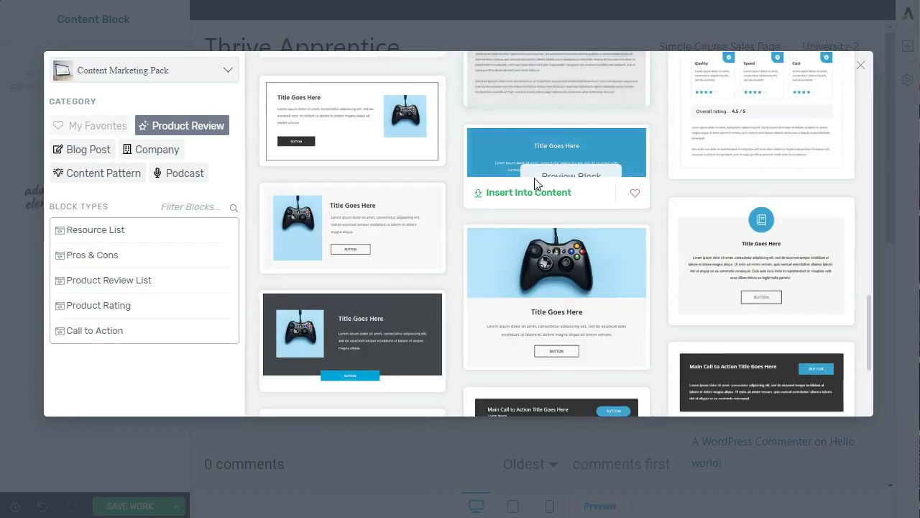
scroll(551, 215, "up", 3)
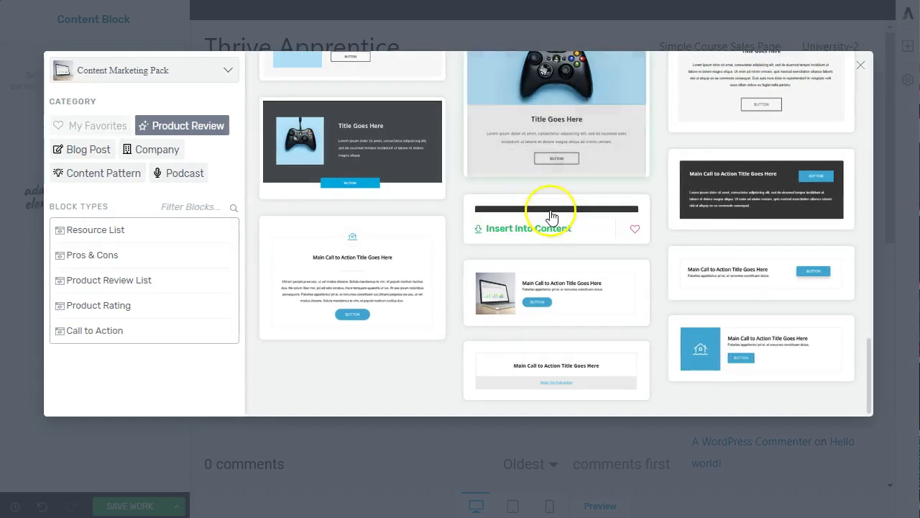
scroll(555, 220, "up", 4)
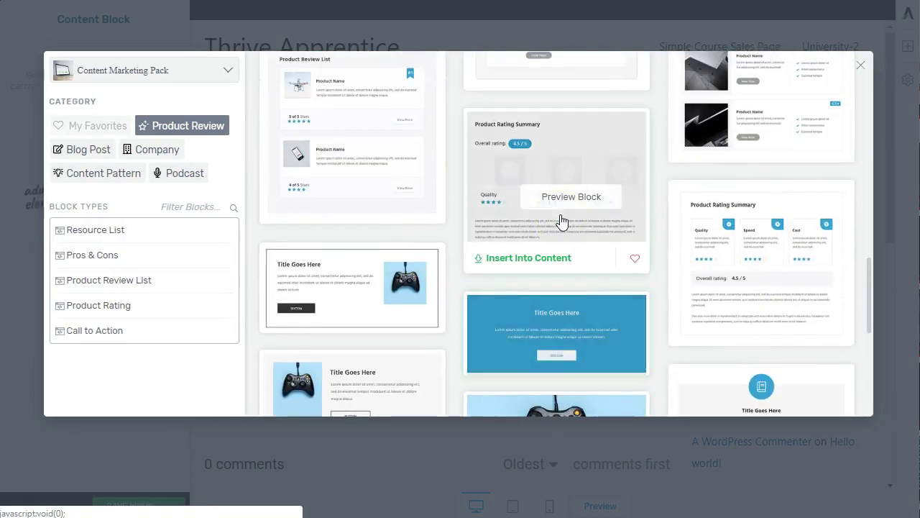
scroll(567, 220, "up", 3)
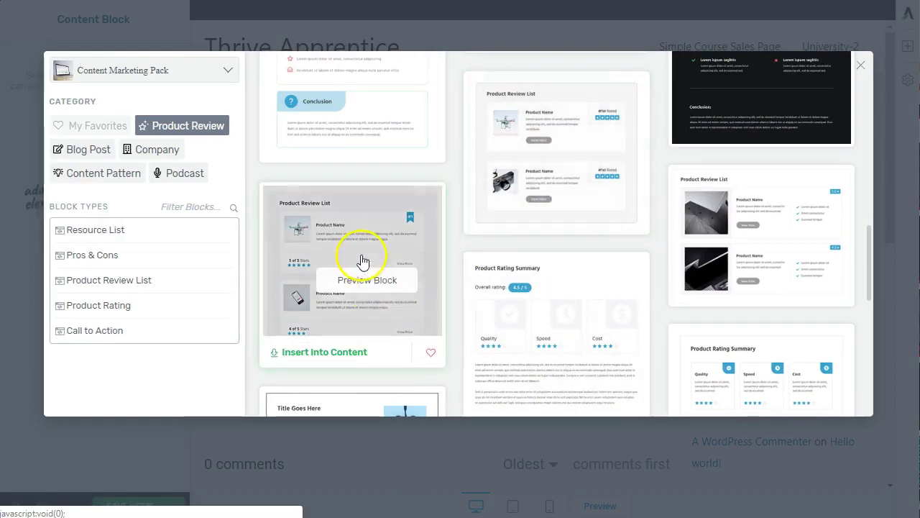
left_click(314, 354)
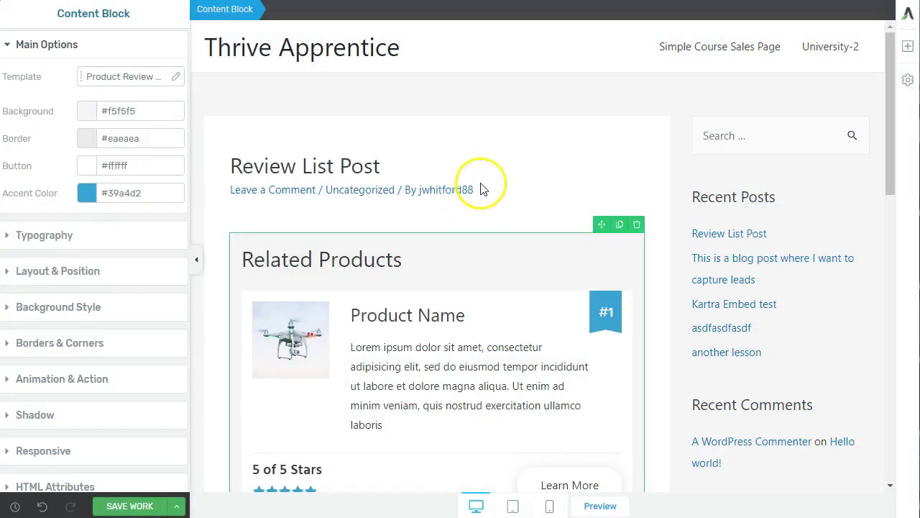
Step: Drag a Text element above Related Products and edit it to read Introduction
left_click(908, 46)
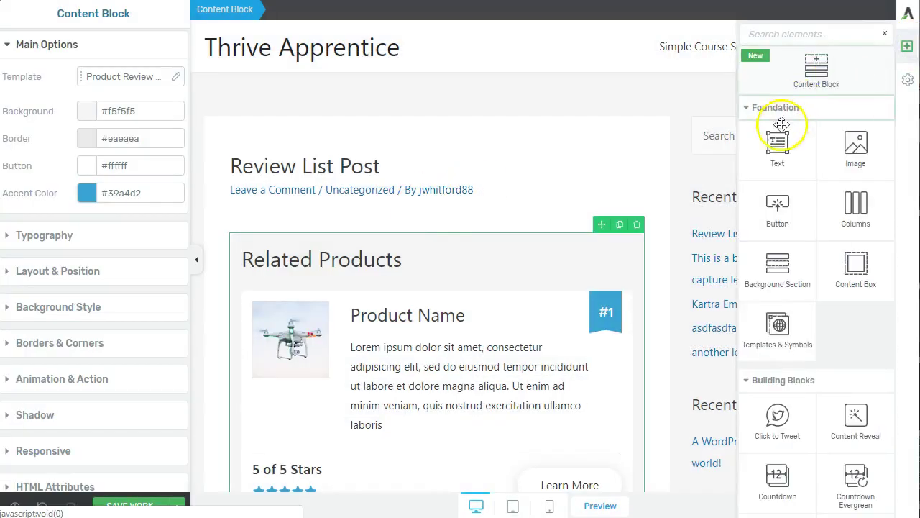
left_click_drag(777, 147, 427, 239)
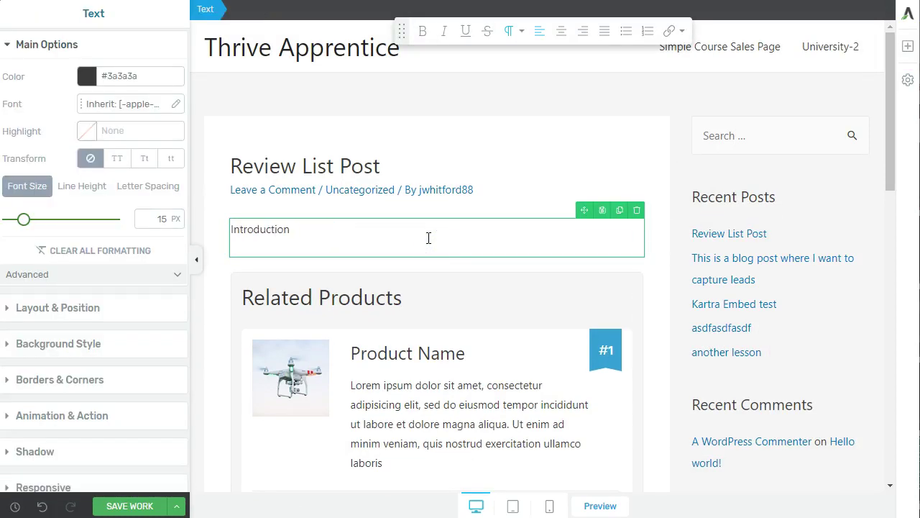
scroll(468, 294, "down", 2)
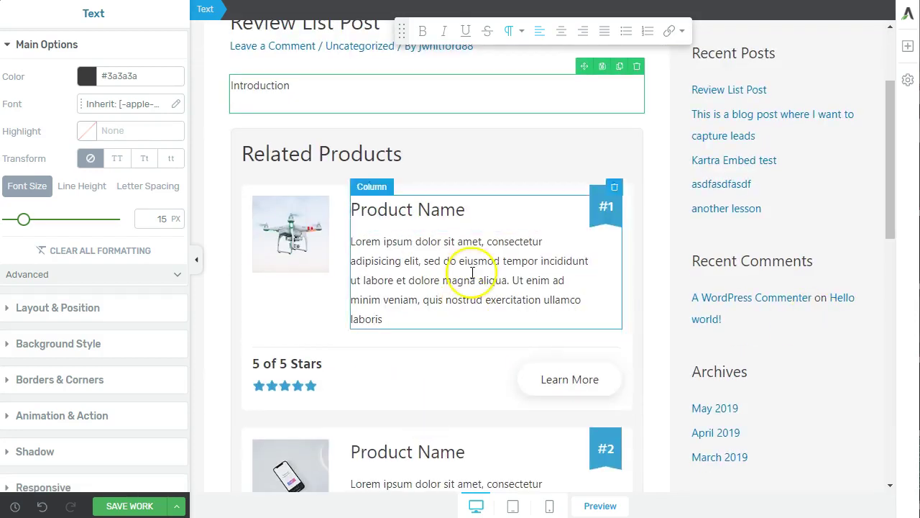
scroll(298, 376, "down", 2)
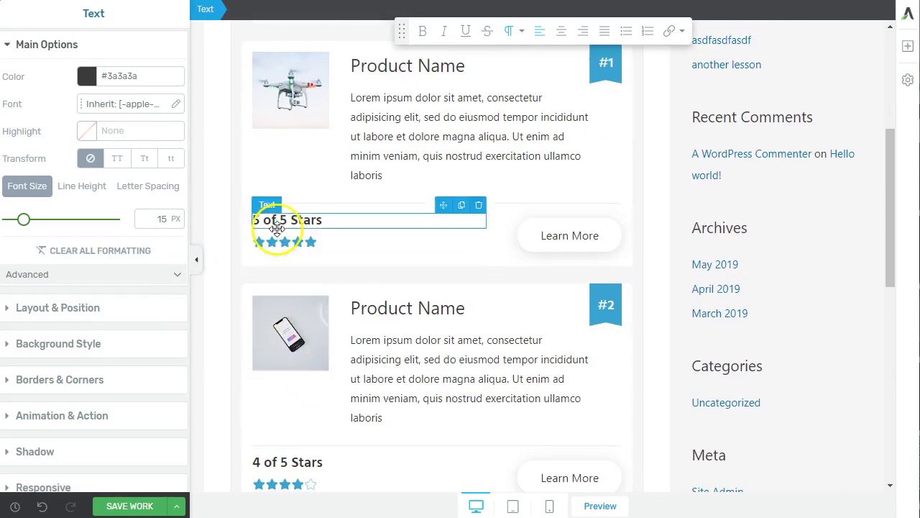
scroll(293, 143, "up", 2)
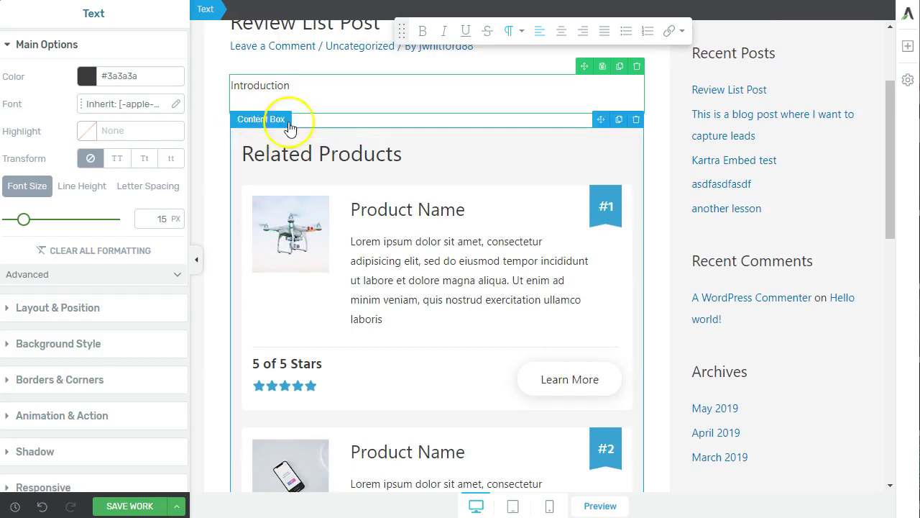
left_click(332, 93)
scroll(575, 223, "down", 2)
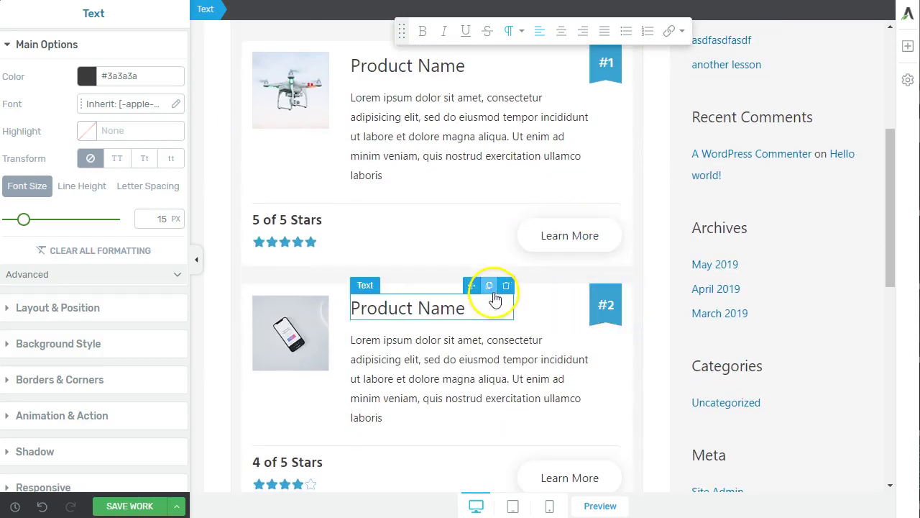
scroll(491, 291, "down", 2)
scroll(493, 401, "down", 1)
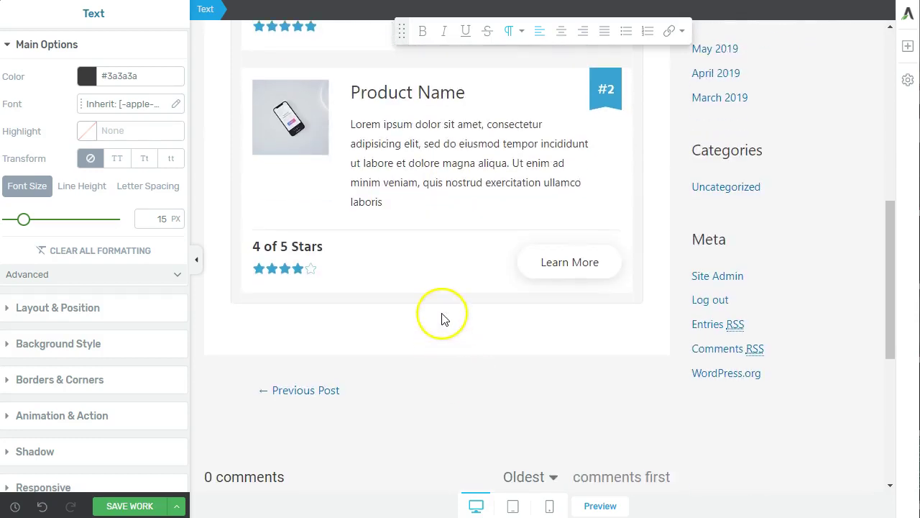
scroll(460, 318, "up", 2)
Step: Set the whole review list's accent colour to the saved orange swatch
left_click(453, 307)
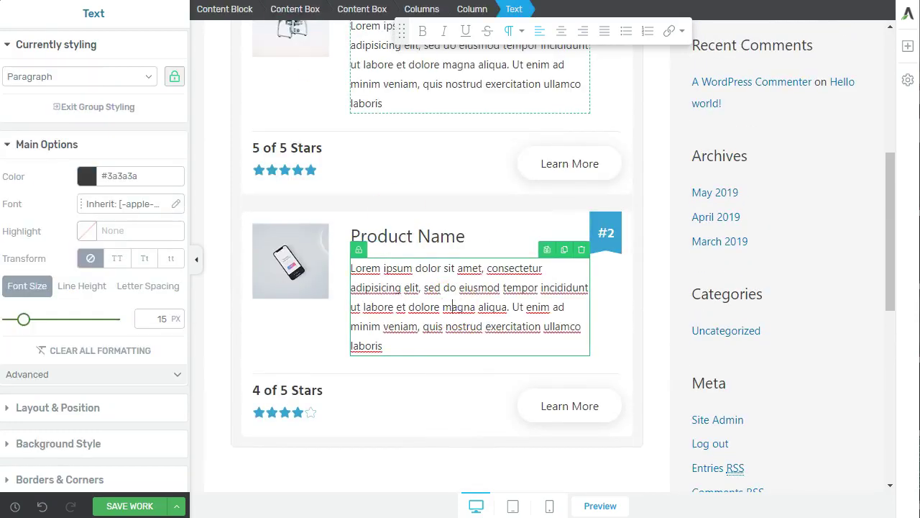
left_click(222, 9)
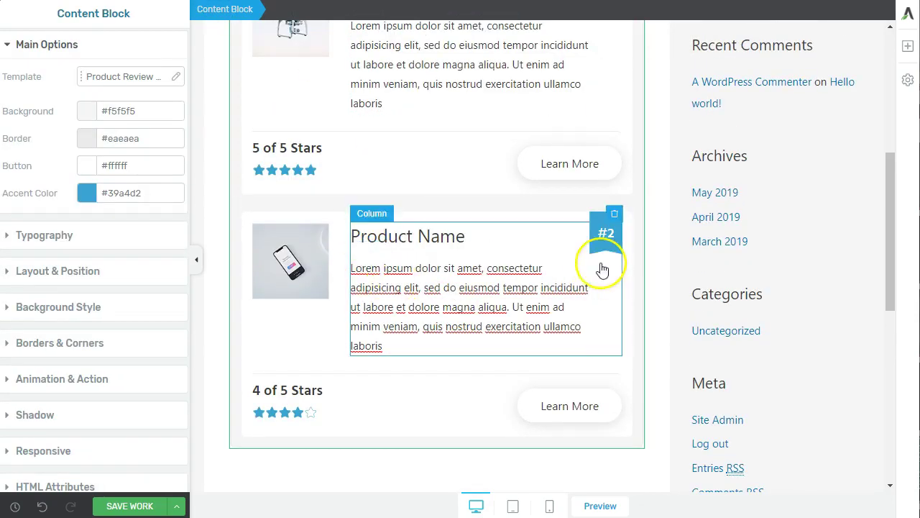
left_click(87, 193)
left_click(30, 430)
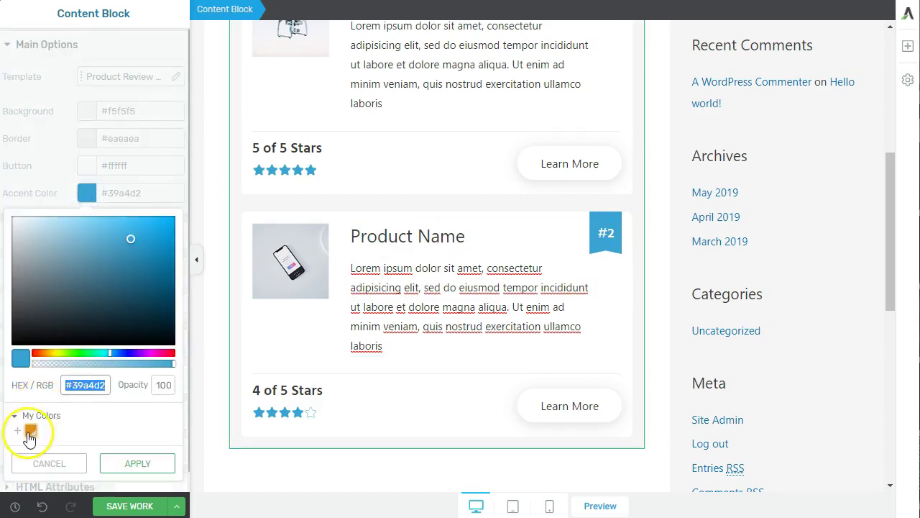
left_click(141, 475)
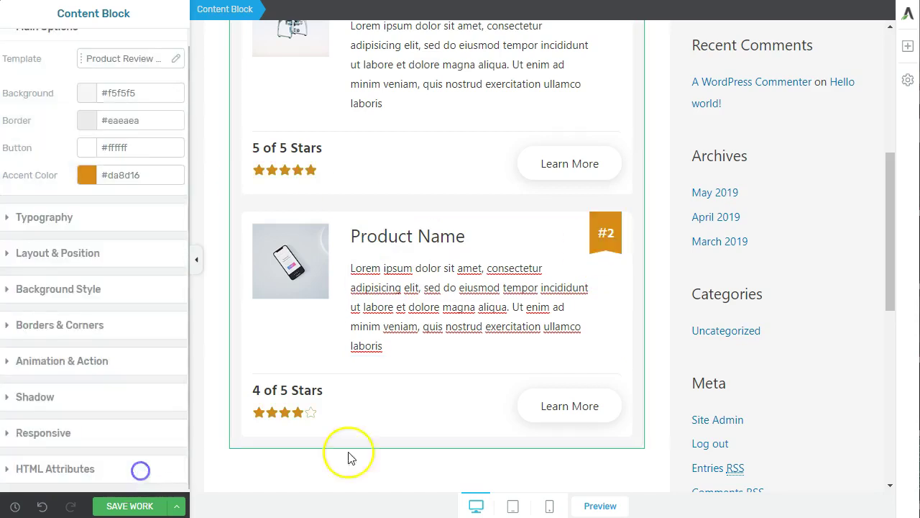
Step: Lock styling on the #1 ranking badge and give it a teal #16ceda background
left_click(546, 270)
scroll(551, 273, "up", 2)
left_click(609, 149)
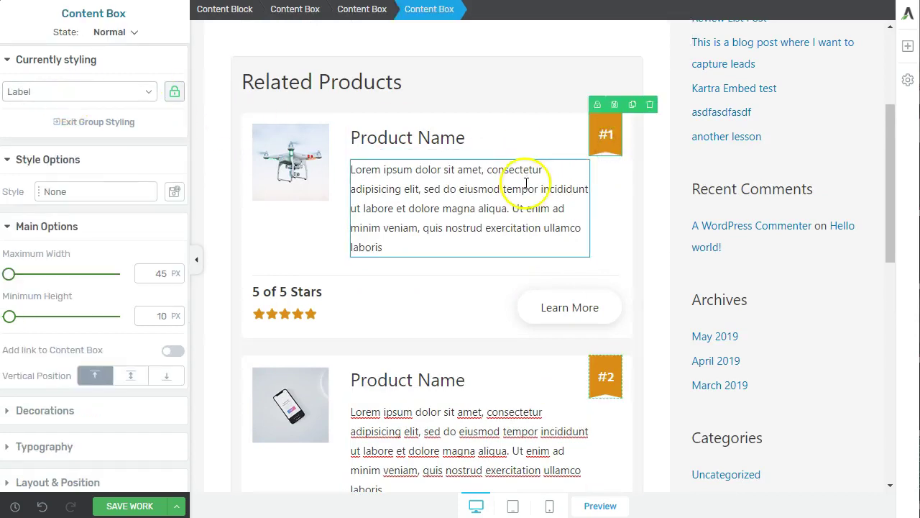
left_click(176, 94)
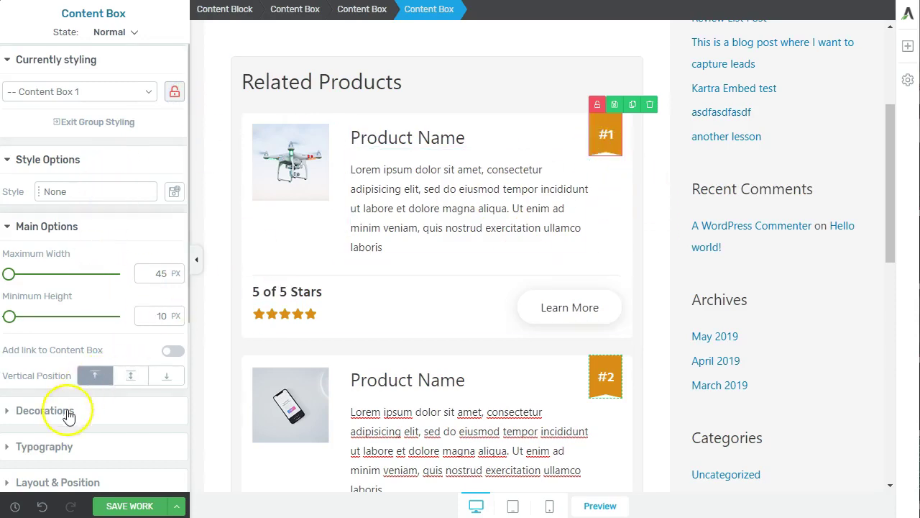
scroll(61, 475, "down", 1)
left_click(68, 447)
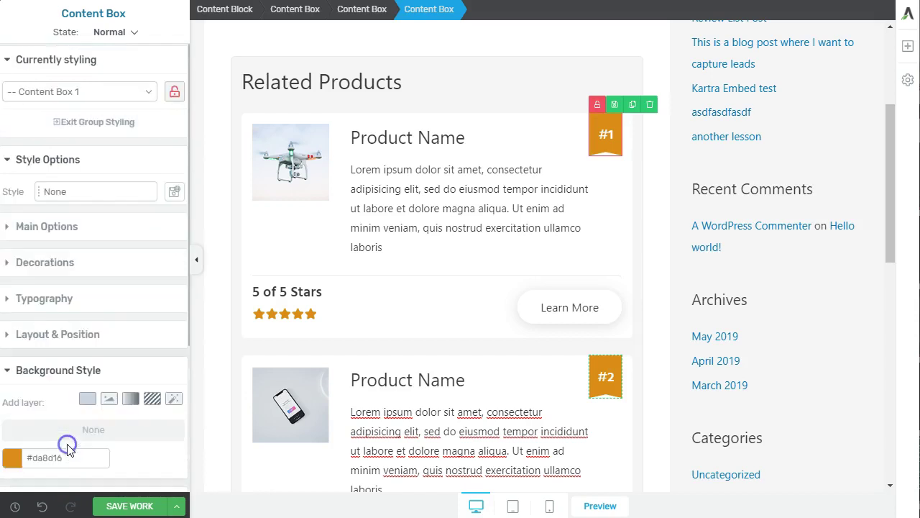
left_click(14, 459)
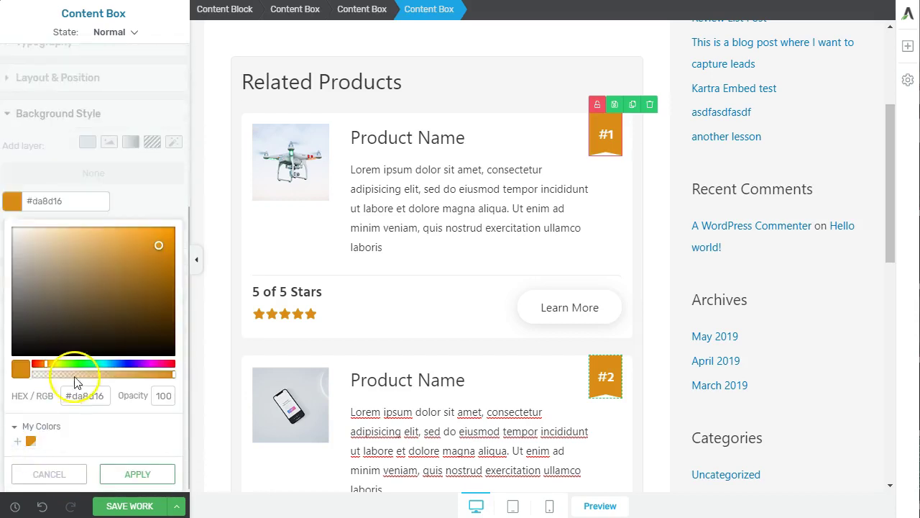
mouse_move(107, 366)
left_mouse_down()
mouse_move(144, 363)
mouse_move(50, 364)
mouse_move(102, 362)
left_mouse_up()
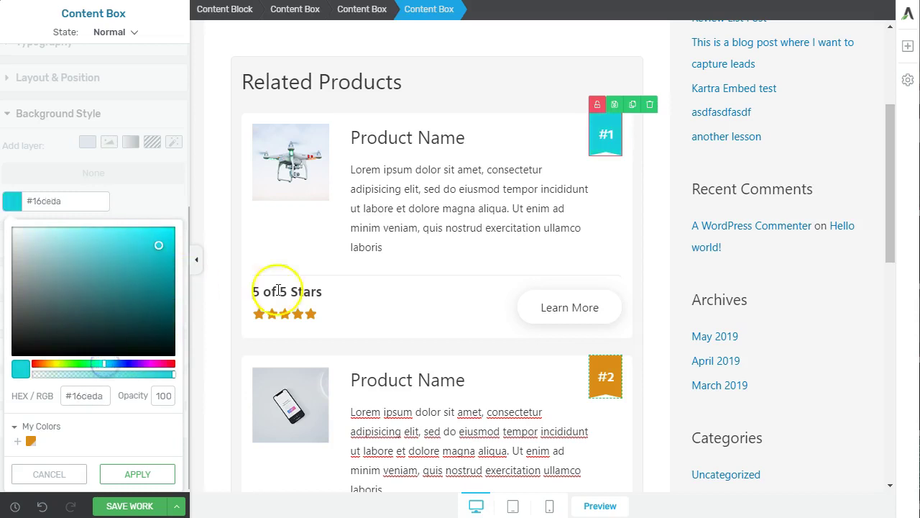
left_click(508, 150)
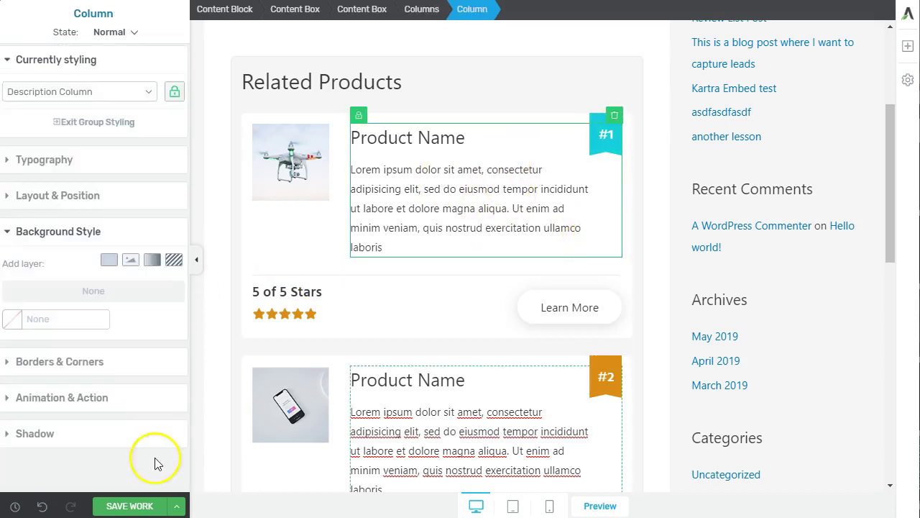
Step: Return the #1 badge to shared styling and show its text colour settings
scroll(432, 298, "down", 2)
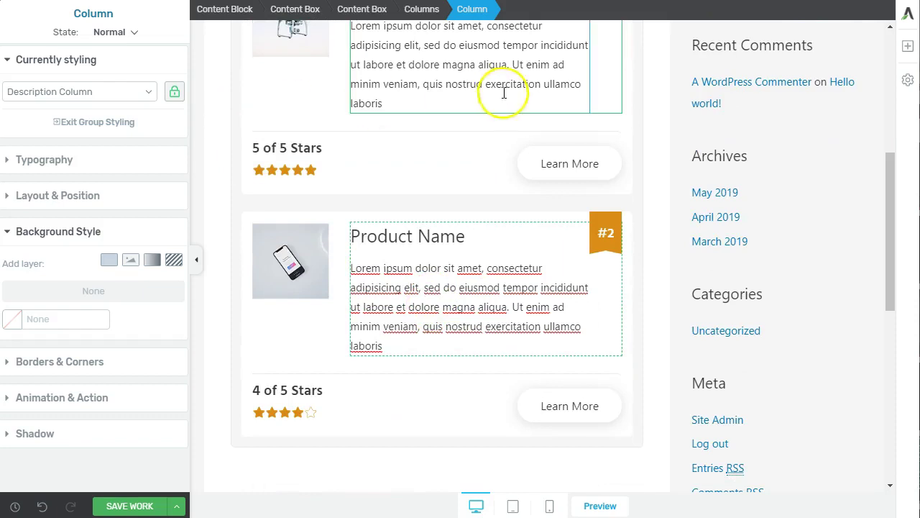
scroll(533, 115, "up", 3)
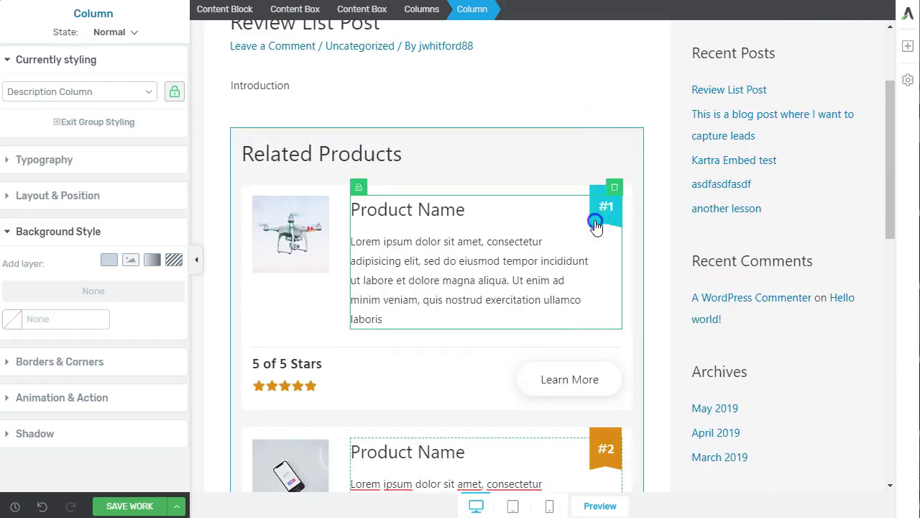
left_click(453, 167)
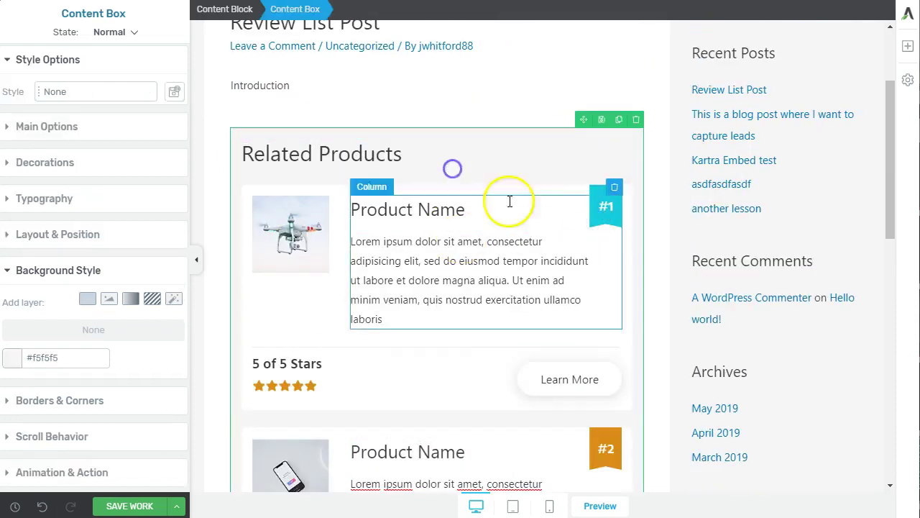
left_click(594, 219)
left_click(175, 91)
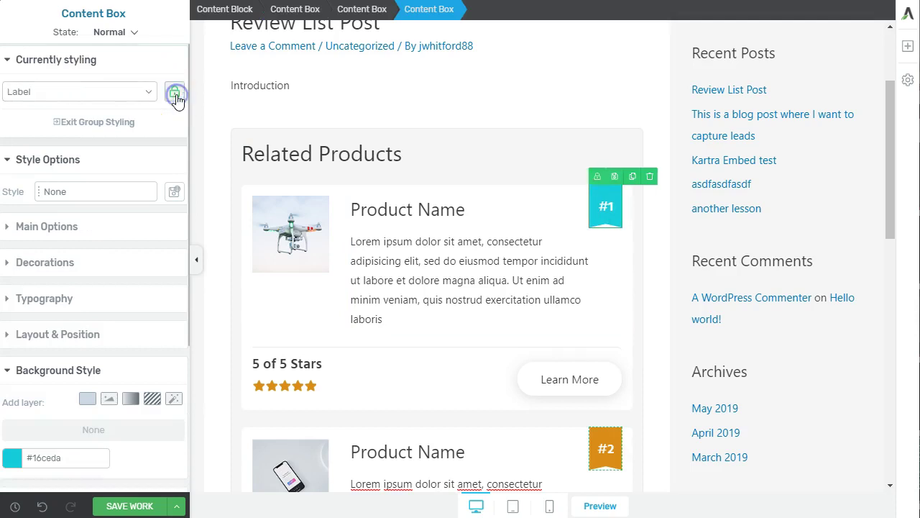
left_click(474, 138)
left_click(607, 207)
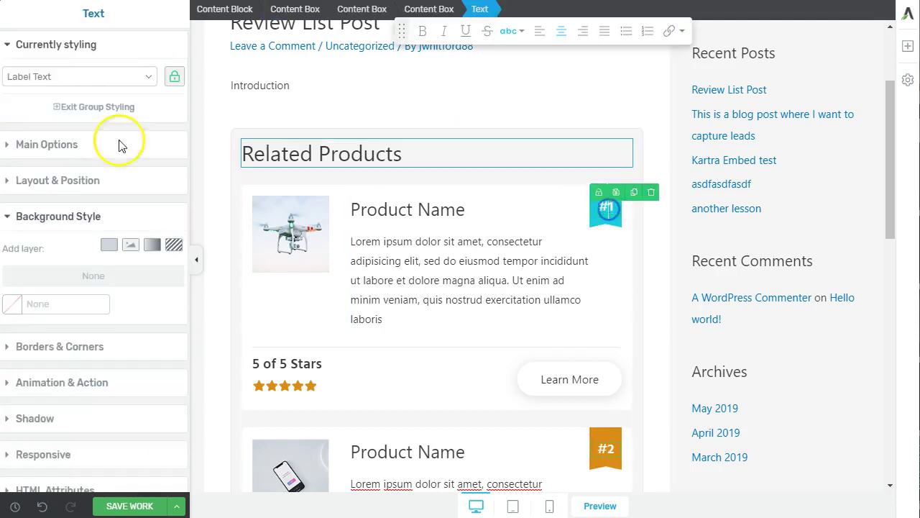
left_click(49, 141)
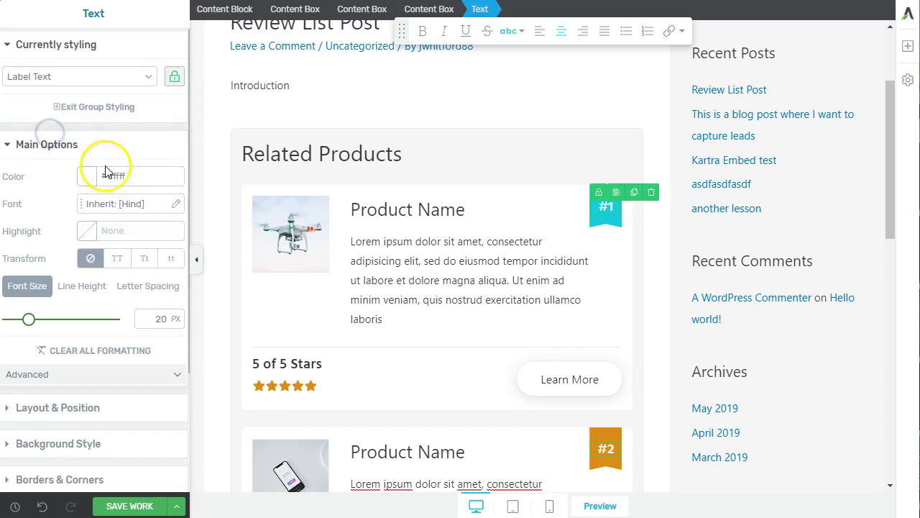
Step: Colour the #1 badge label pink #e07e7e
left_click(211, 10)
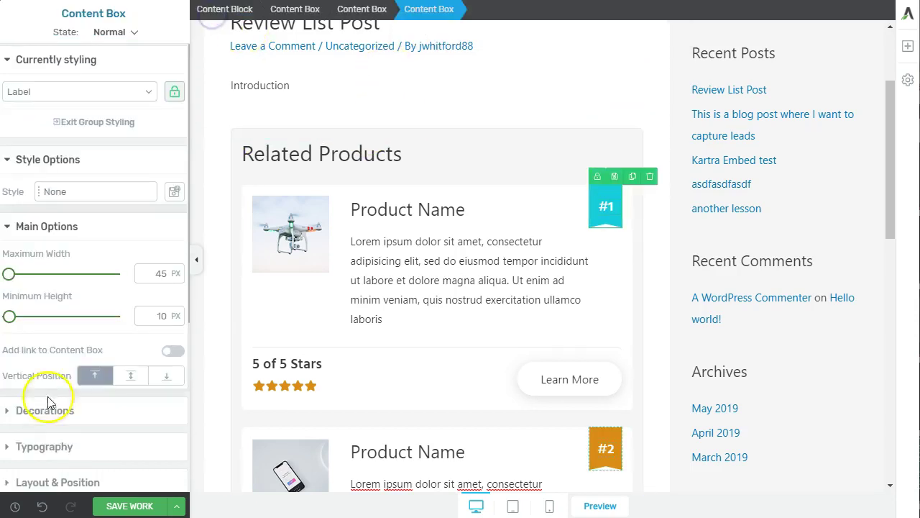
left_click(45, 446)
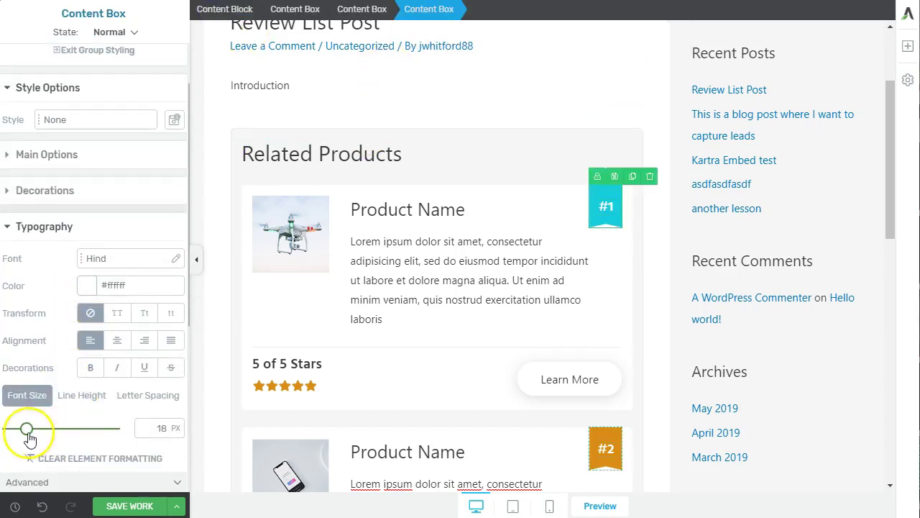
left_click(422, 305)
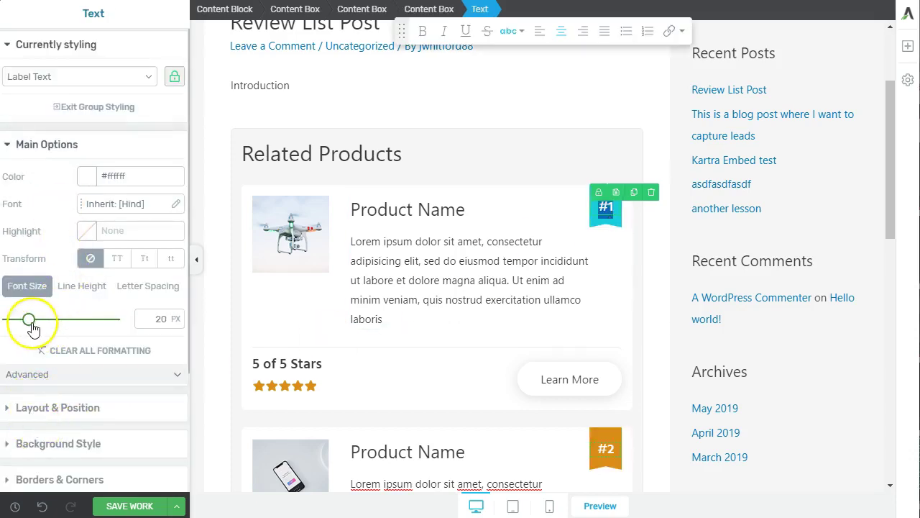
left_click(617, 225)
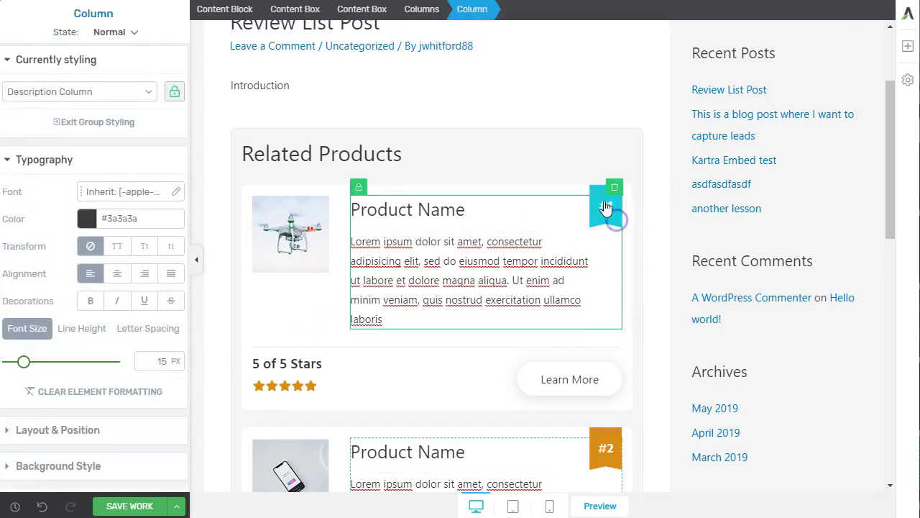
left_click(553, 142)
left_click(605, 206)
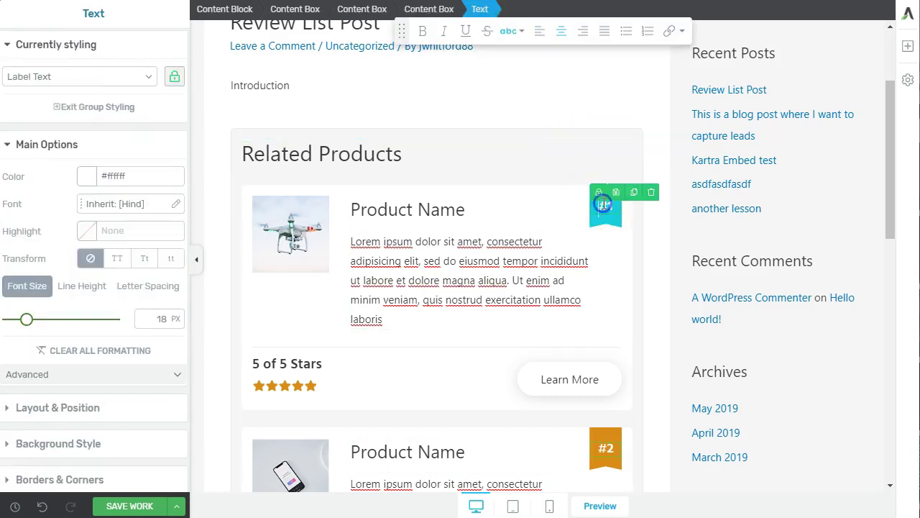
left_click(606, 205)
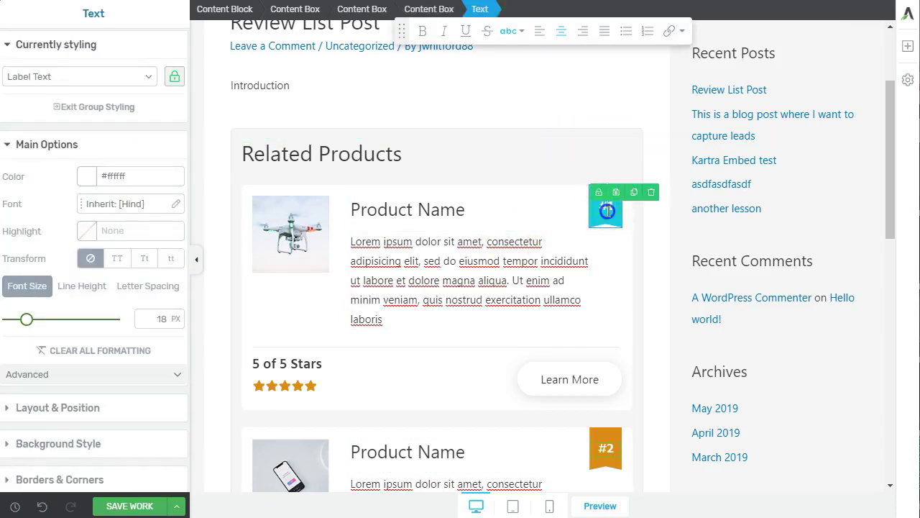
left_click(95, 176)
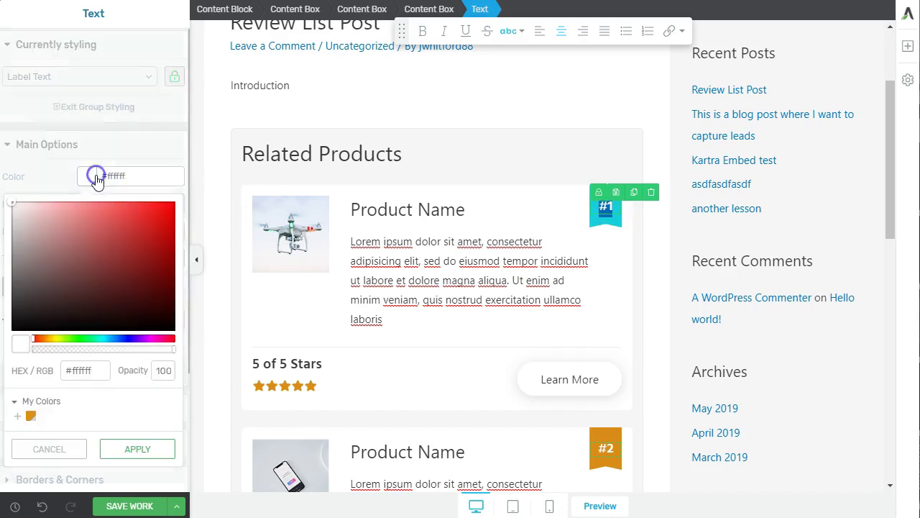
left_click_drag(100, 253, 99, 218)
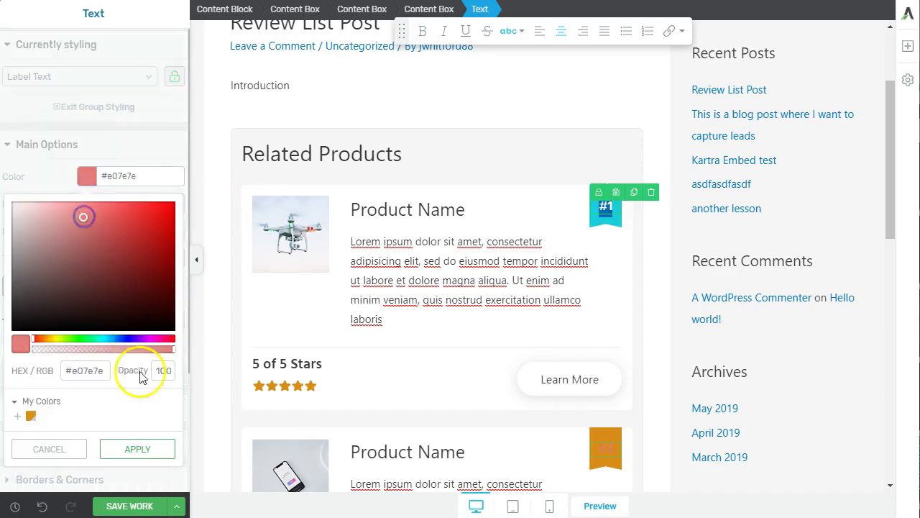
left_click(128, 450)
left_click(463, 319)
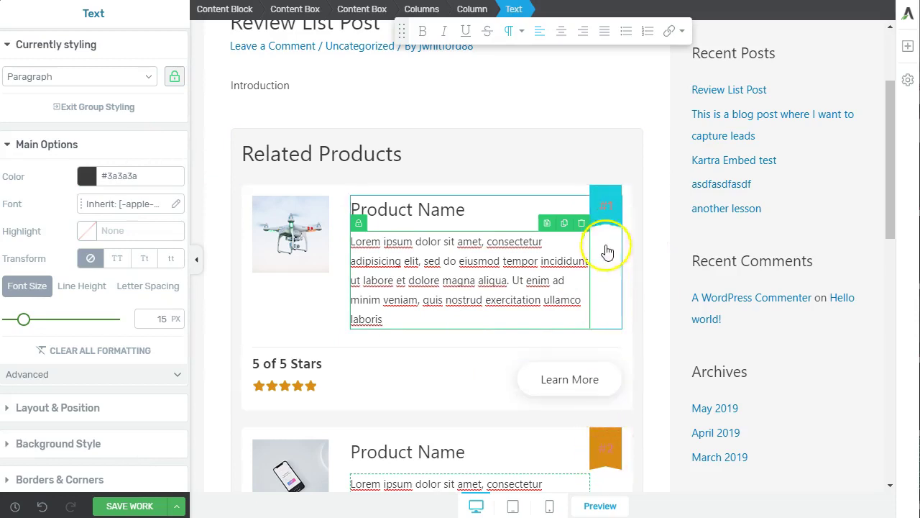
Step: Change the #1 badge label colour back to white #ffffff
left_click(606, 206)
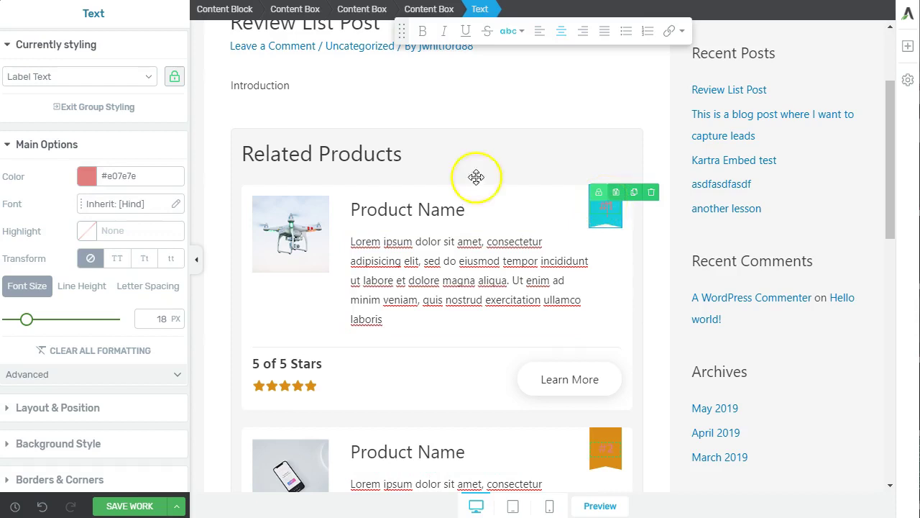
left_click(85, 176)
left_click_drag(84, 208, 11, 202)
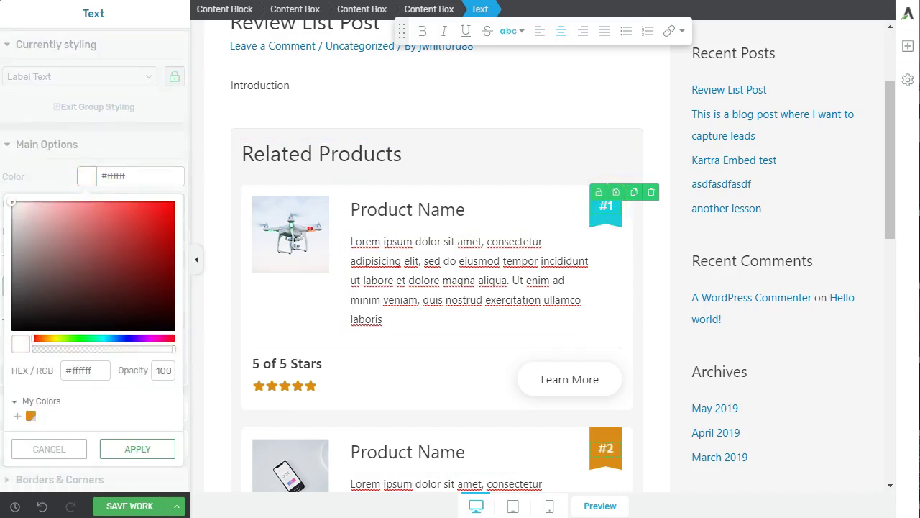
left_click(115, 442)
left_click(611, 353)
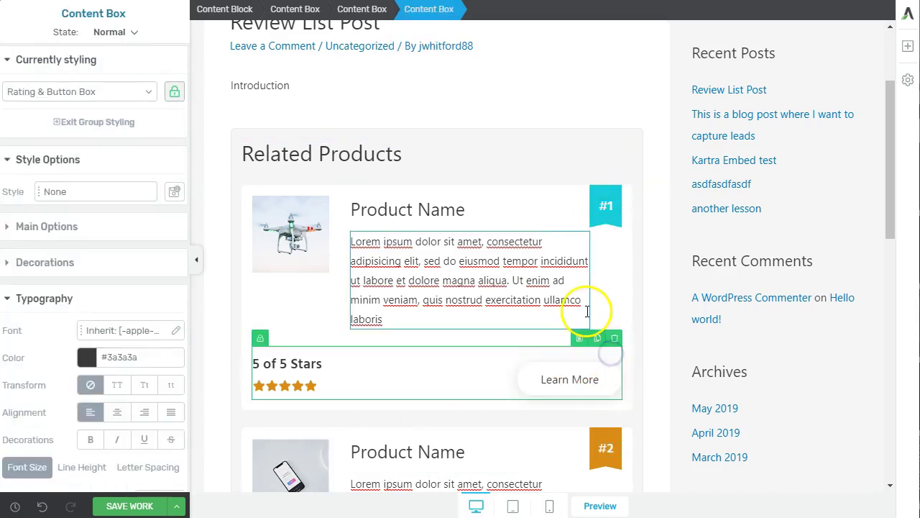
left_click(619, 266)
Step: Duplicate the #2 product card and relabel the copy's ranking badge #3
scroll(568, 266, "down", 2)
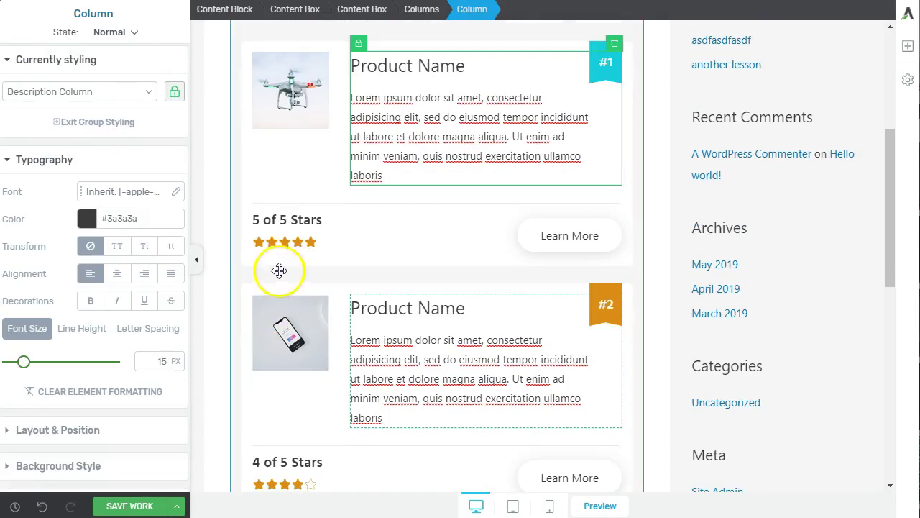
scroll(554, 273, "down", 4)
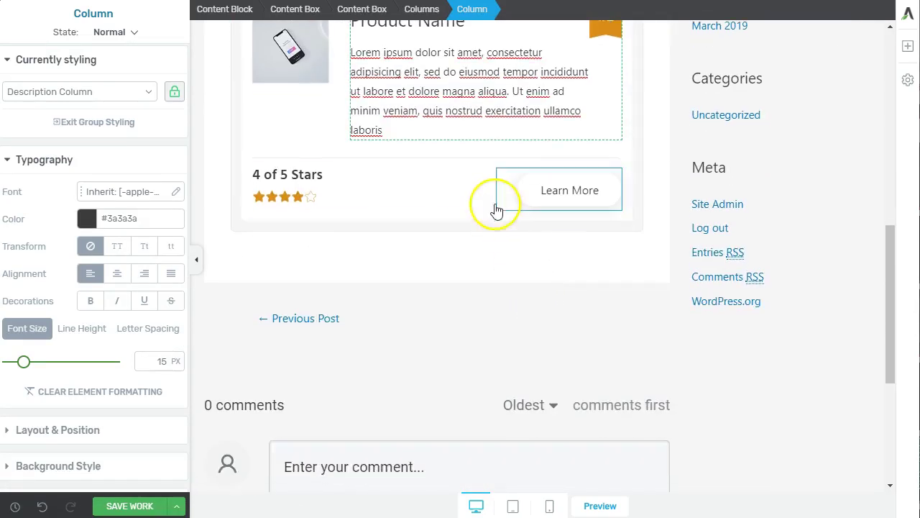
left_click(491, 217)
scroll(492, 218, "up", 2)
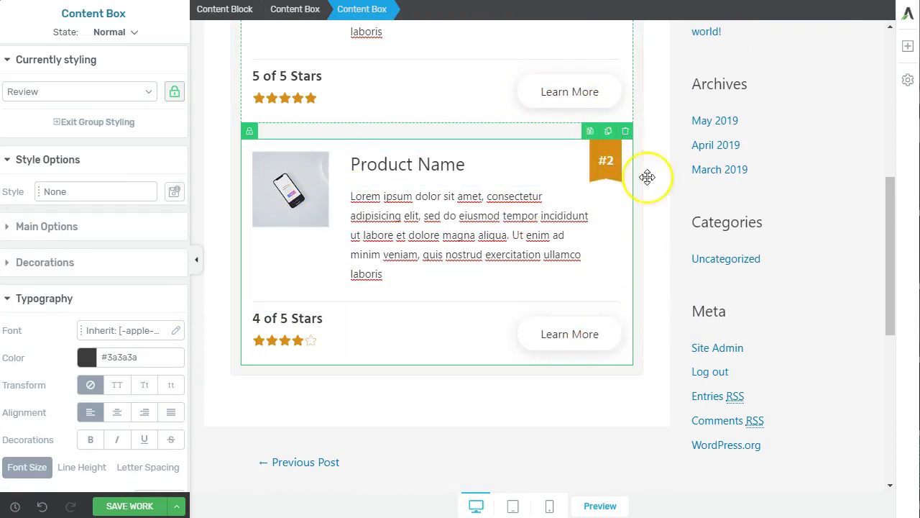
left_click(609, 131)
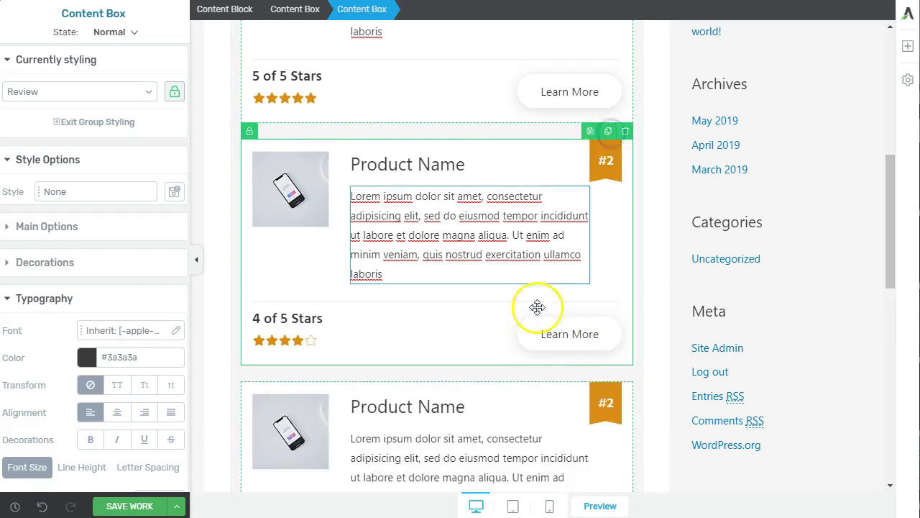
left_click(607, 404)
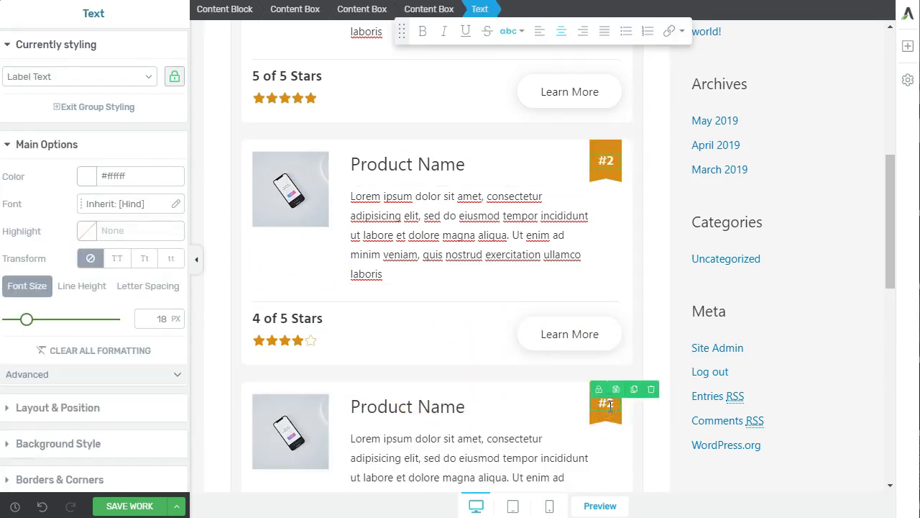
scroll(496, 390, "down", 4)
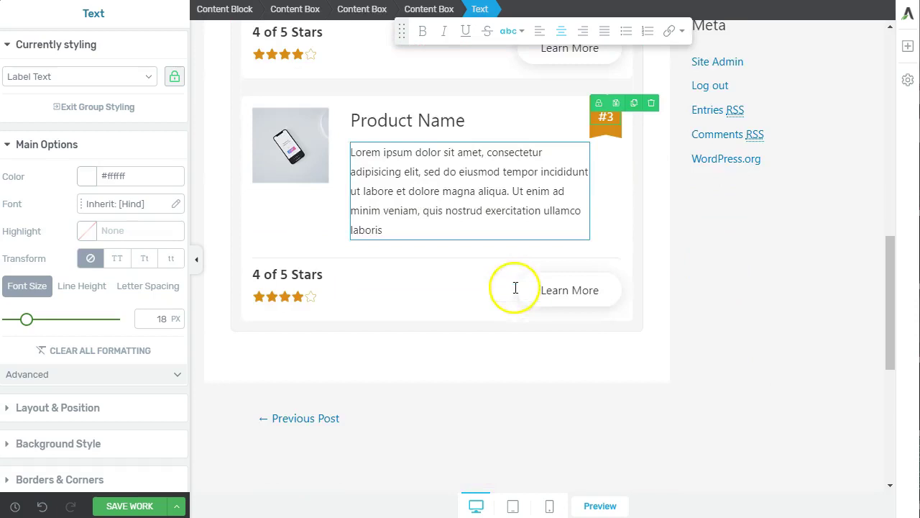
scroll(503, 277, "up", 4)
Step: Apply the Circle image style to the product images, starting with card #1's drone image
scroll(443, 262, "up", 3)
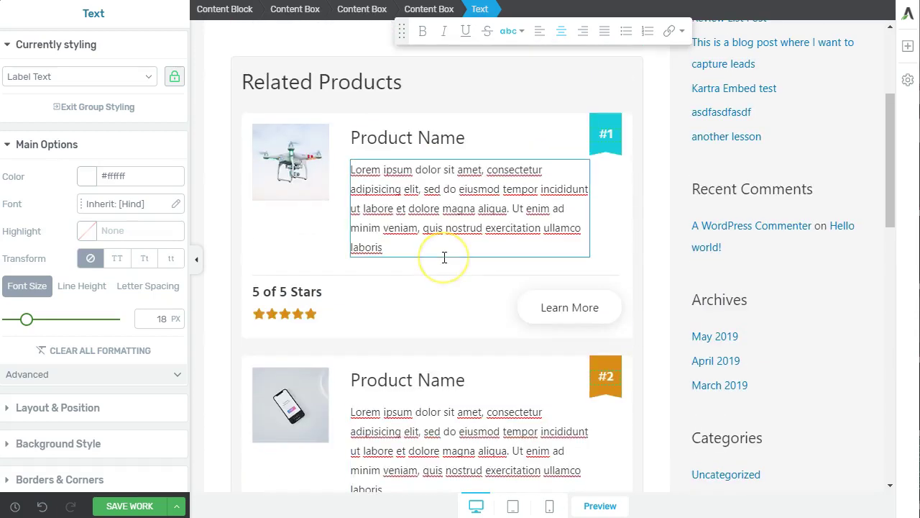
left_click(494, 136)
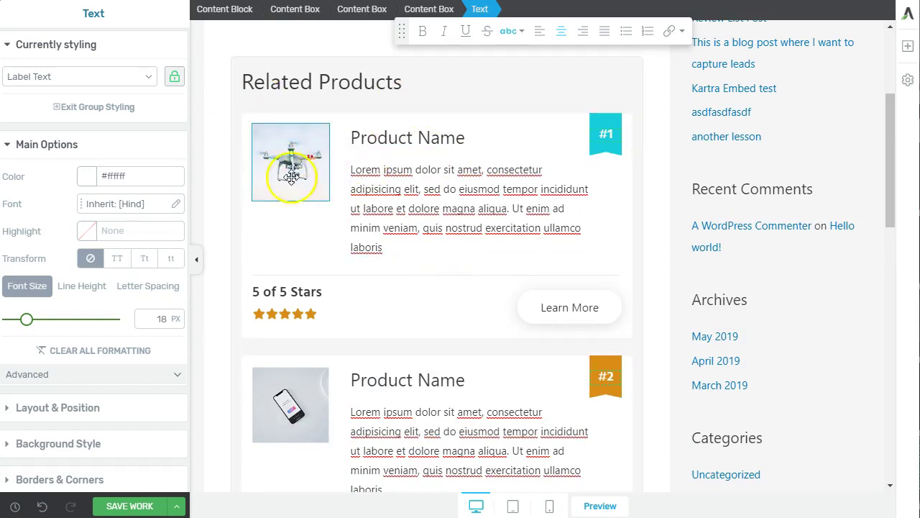
left_click(265, 169)
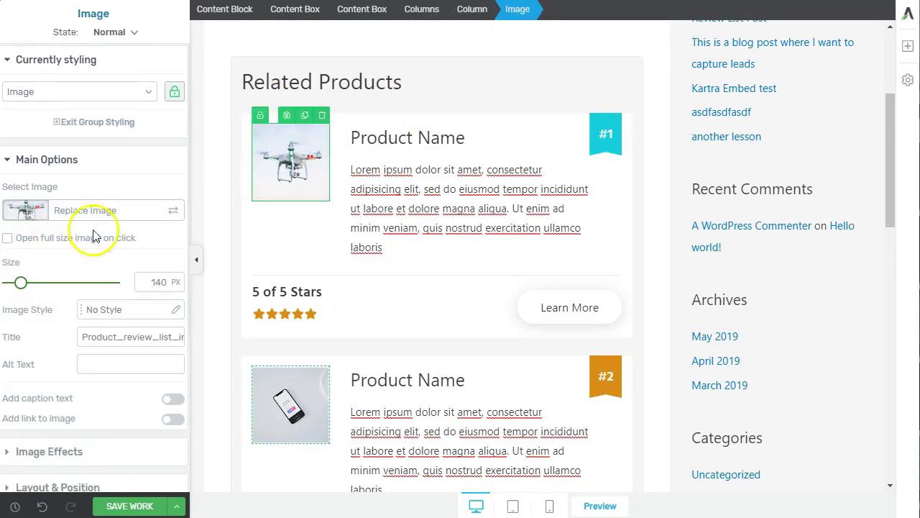
left_click(121, 309)
scroll(144, 370, "down", 3)
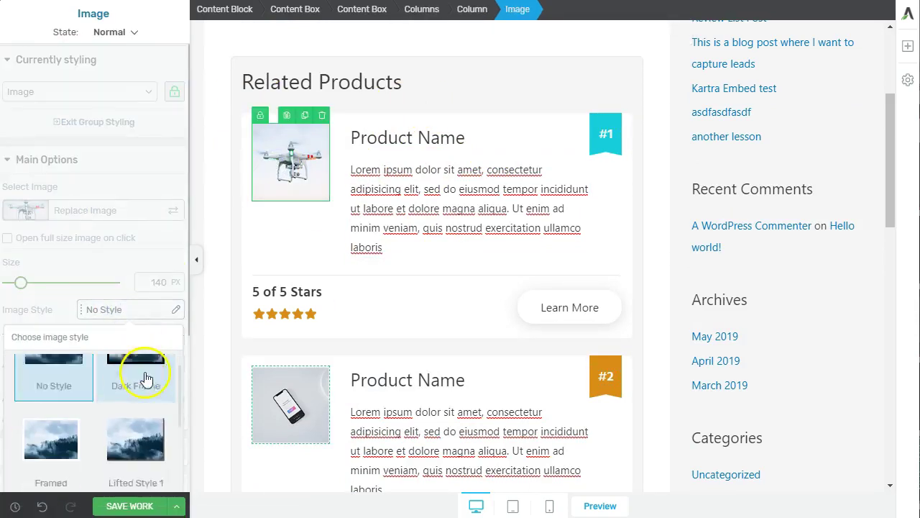
scroll(154, 441, "down", 2)
scroll(153, 439, "up", 2)
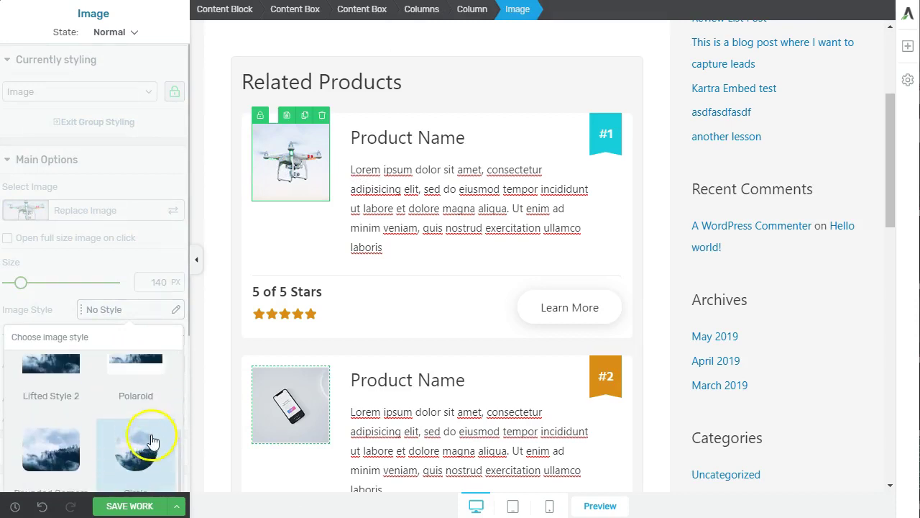
left_click(132, 440)
left_click(380, 278)
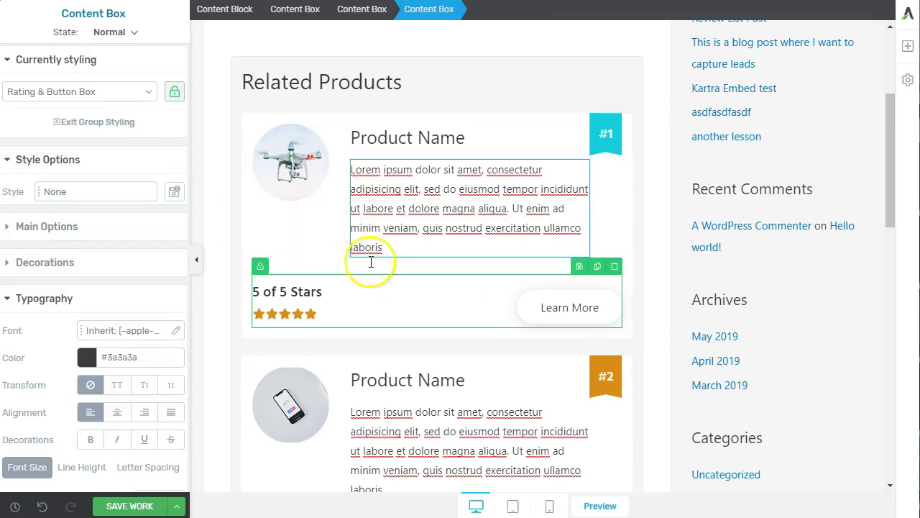
scroll(377, 438, "down", 5)
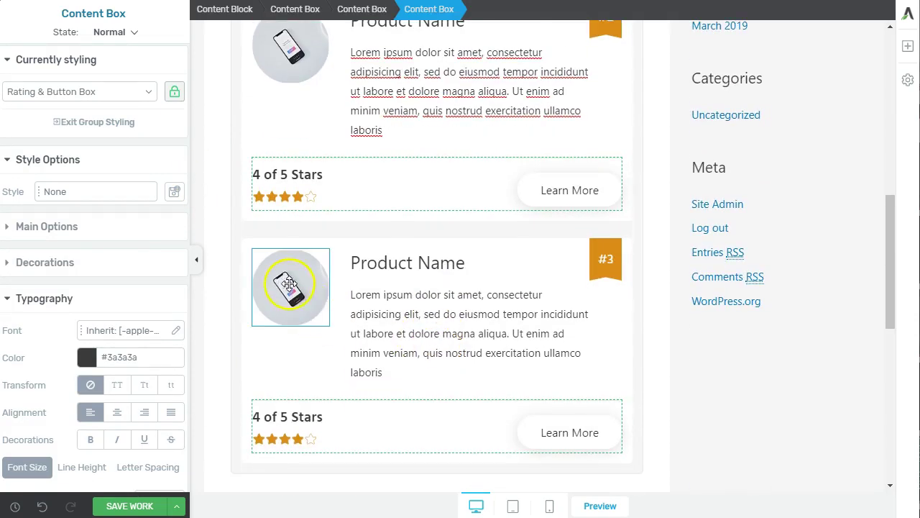
left_click(289, 284)
left_click_drag(326, 300, 216, 460)
Step: Save the work and scroll through the three ranked circular-image cards on the live post
left_click(180, 508)
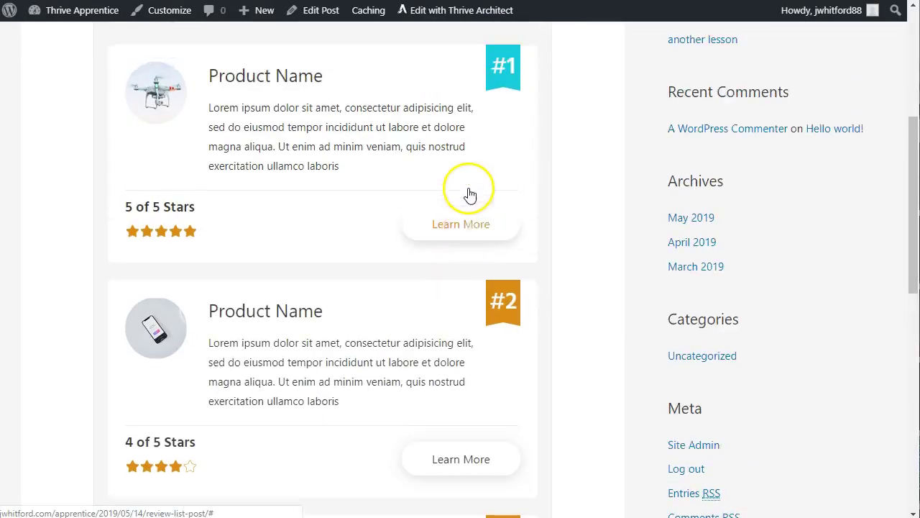
scroll(278, 288, "up", 3)
scroll(480, 308, "down", 3)
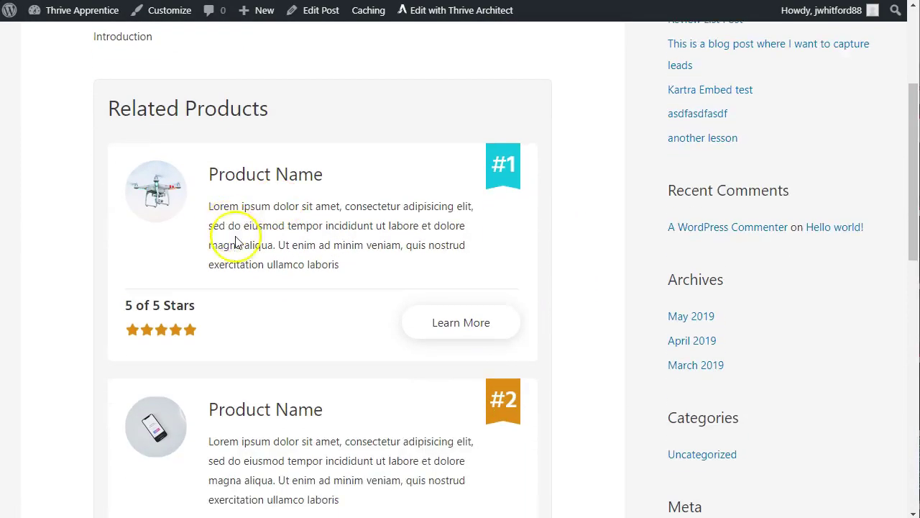
scroll(467, 351, "down", 1)
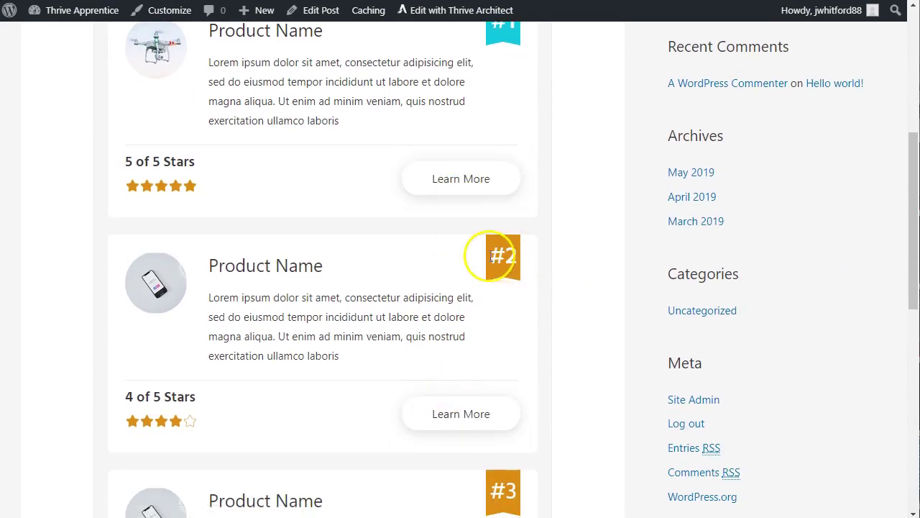
scroll(504, 287, "down", 4)
scroll(345, 374, "down", 2)
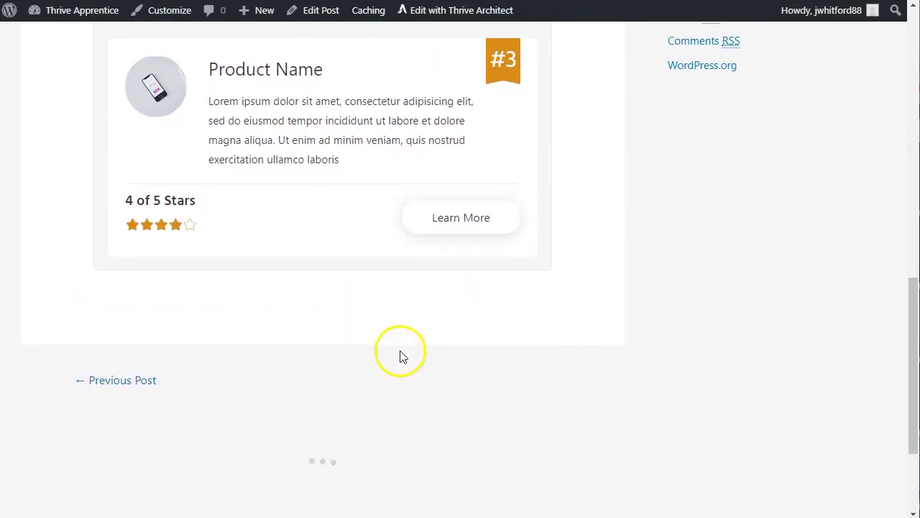
scroll(403, 353, "up", 11)
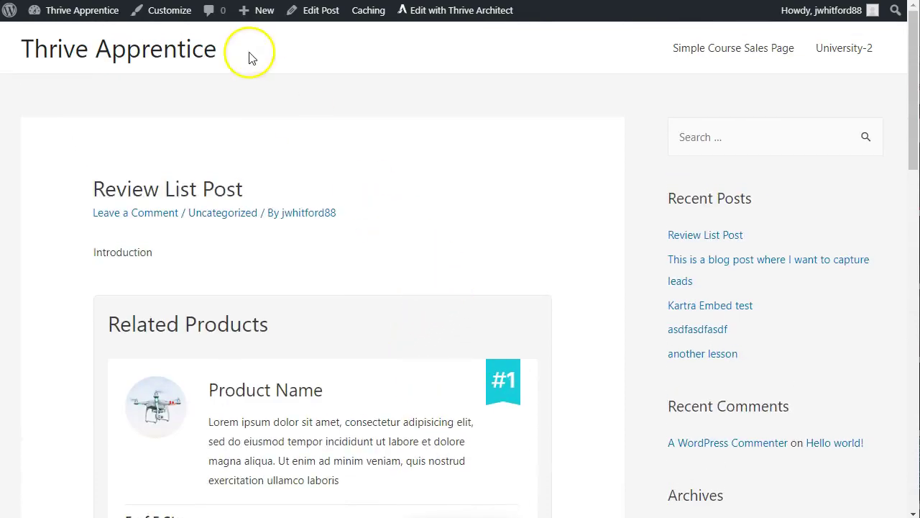
Step: Create a new post from the admin bar's New menu and add a Content Block to it
mouse_move(266, 17)
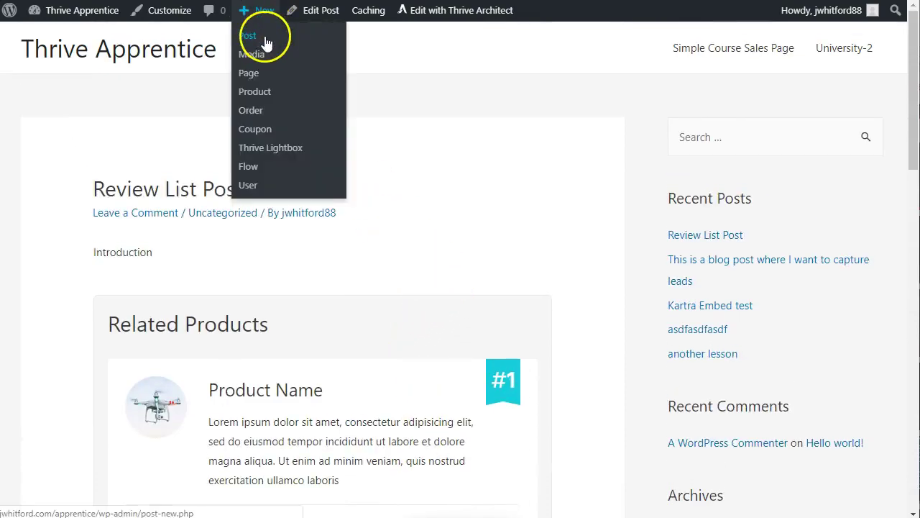
left_click(264, 37)
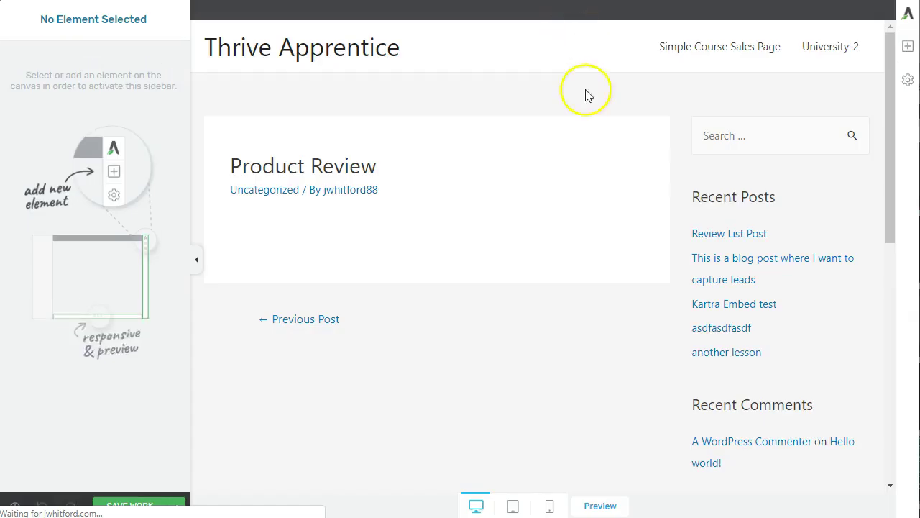
left_click(908, 47)
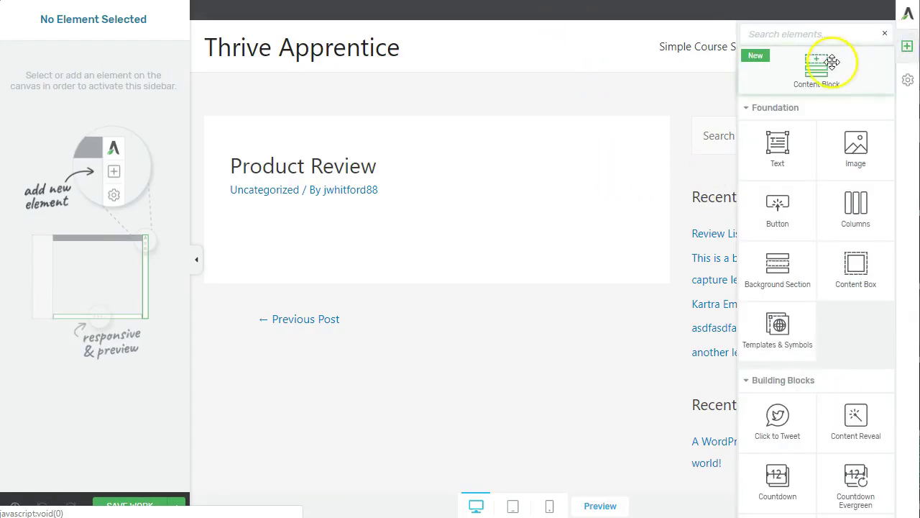
left_click(823, 76)
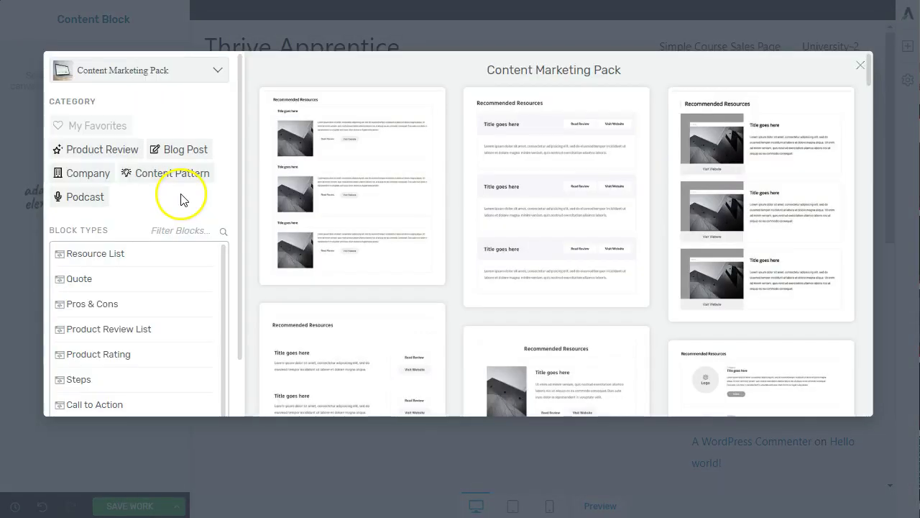
Step: Insert the second Product Rating template (Quality, Speed, Cost cards) from the Product Review library
left_click(123, 156)
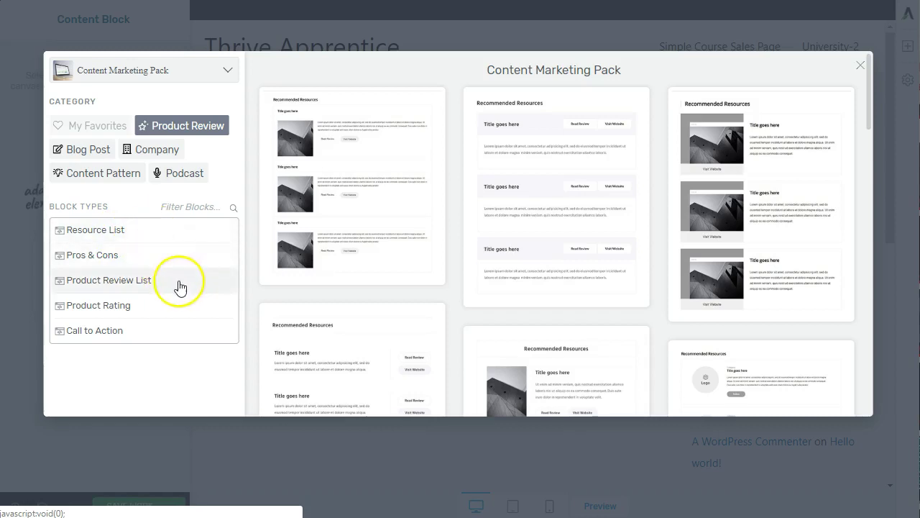
left_click(154, 313)
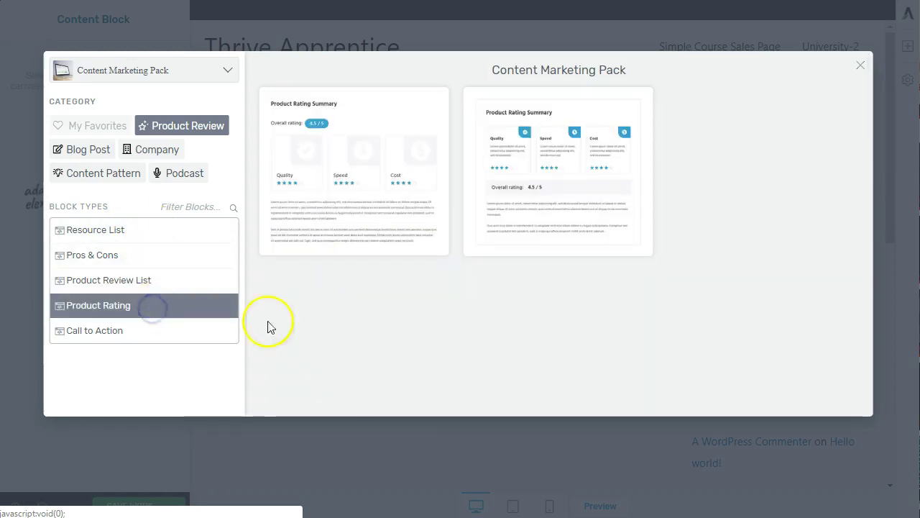
mouse_move(390, 231)
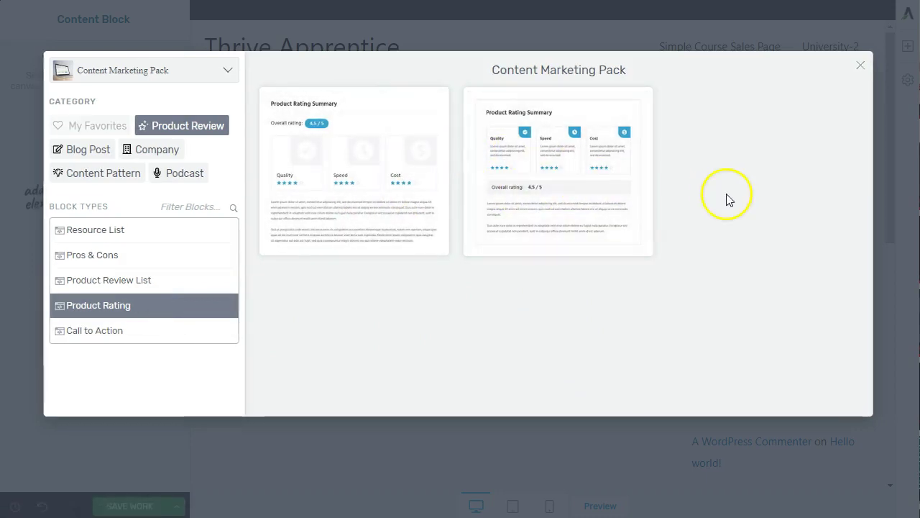
left_click(573, 183)
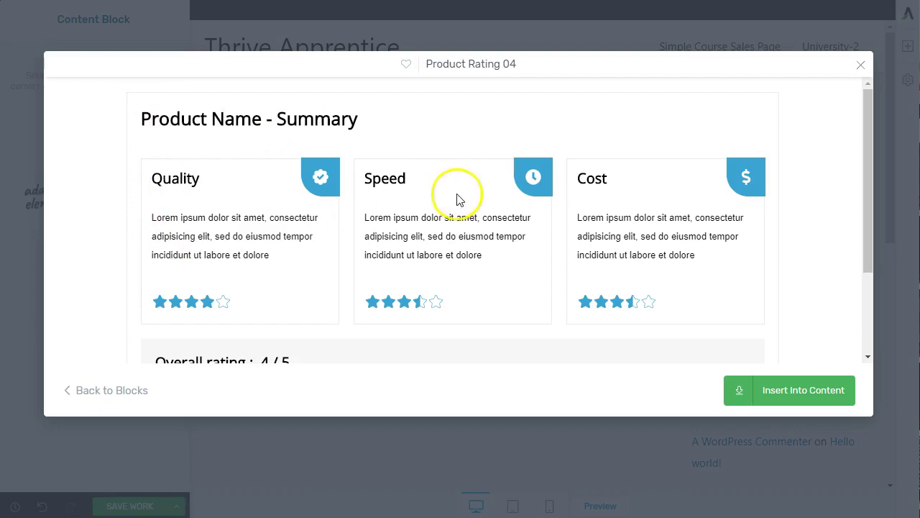
scroll(627, 201, "down", 2)
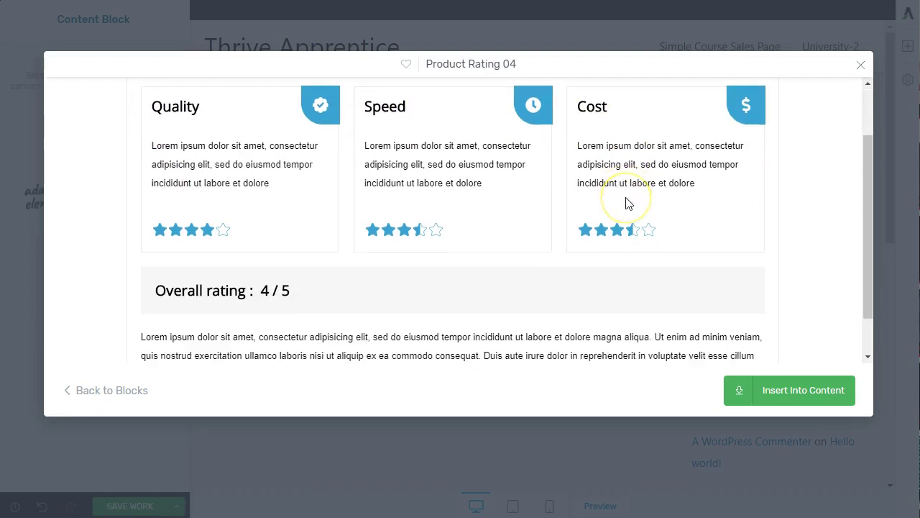
left_click(746, 390)
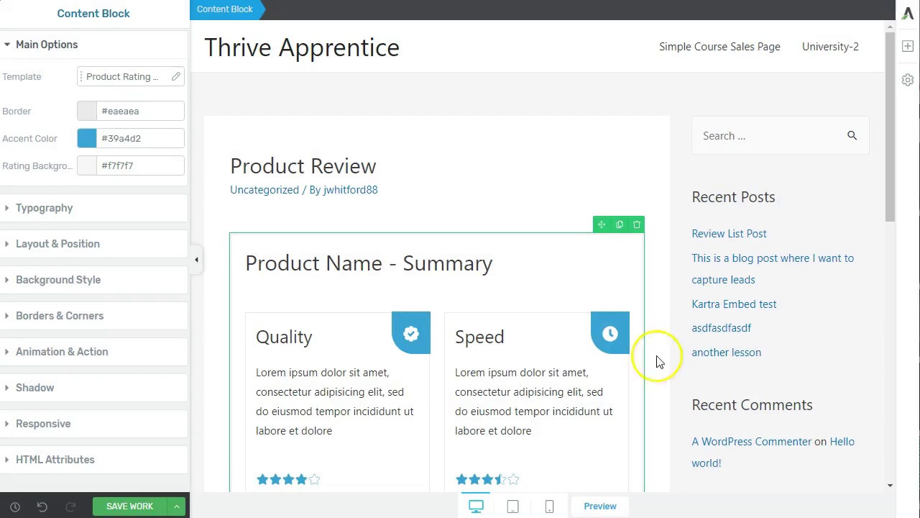
Step: Rename the Quality and Speed card headings to Features and Complexity
scroll(527, 302, "down", 3)
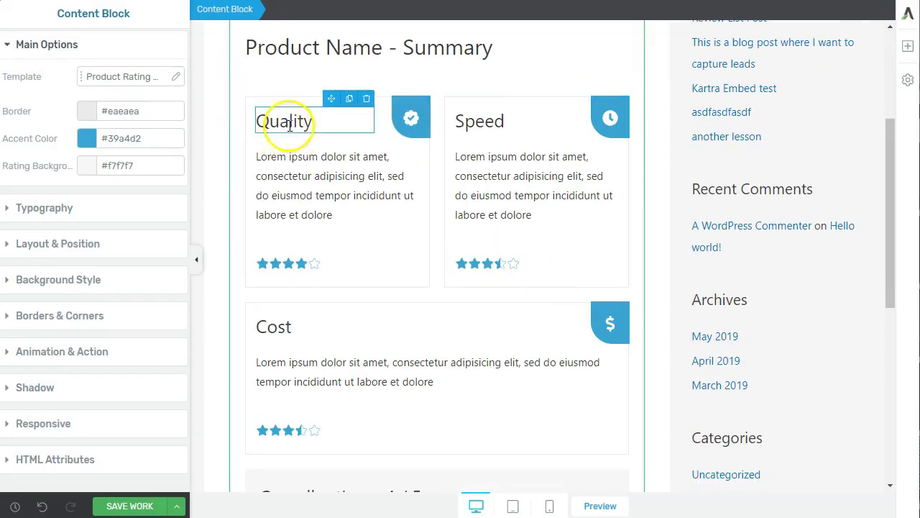
double_click(274, 119)
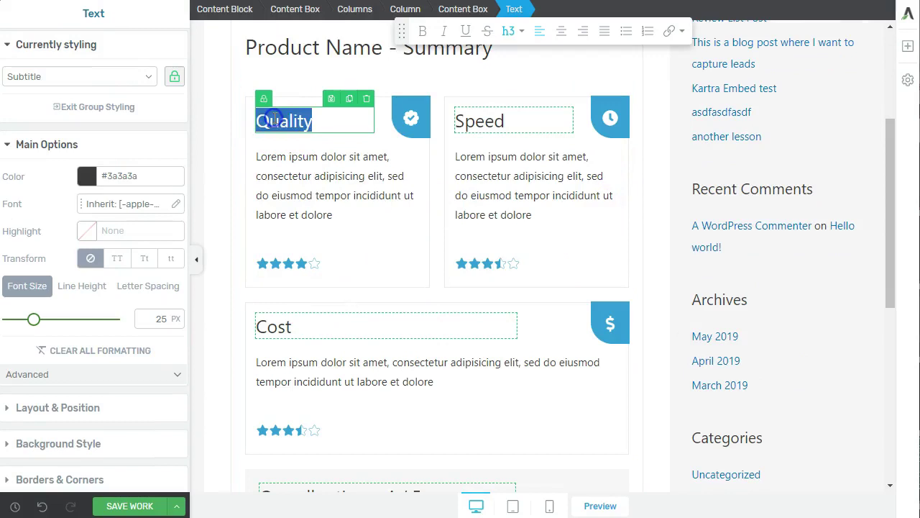
type("Features")
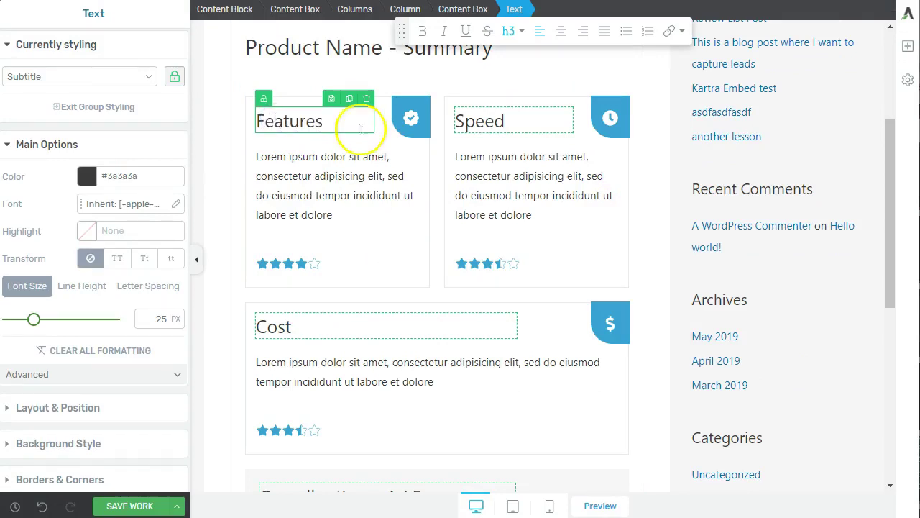
left_click(495, 126)
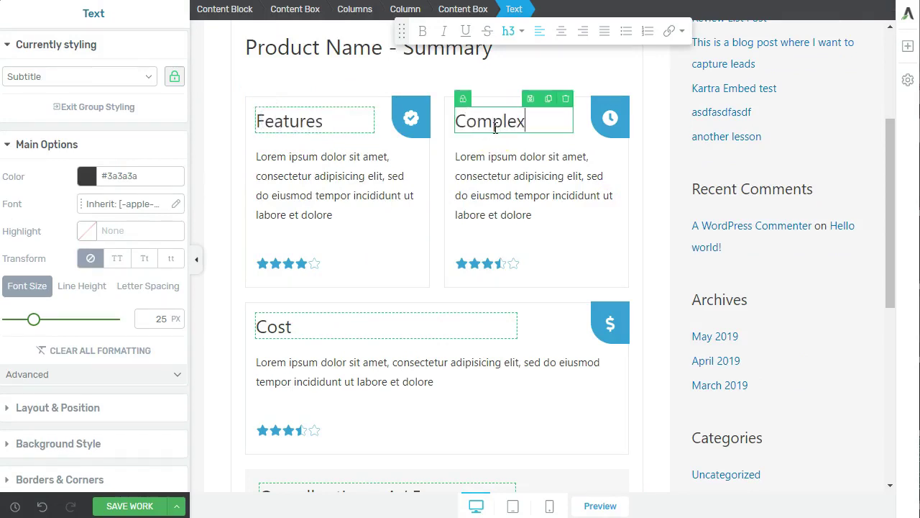
left_click(365, 275)
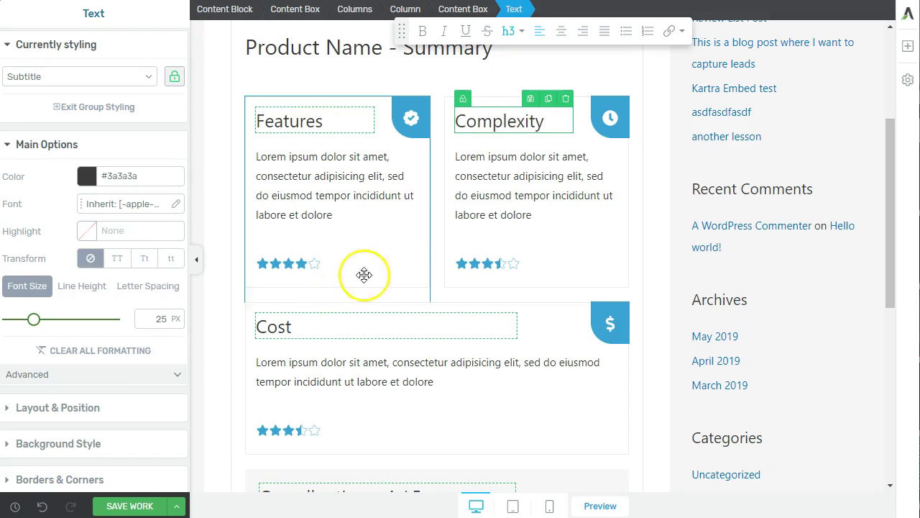
Step: Set the star ratings to 2 for Features, 5 for Complexity and 3 for Cost
left_click(315, 268)
left_click(65, 191)
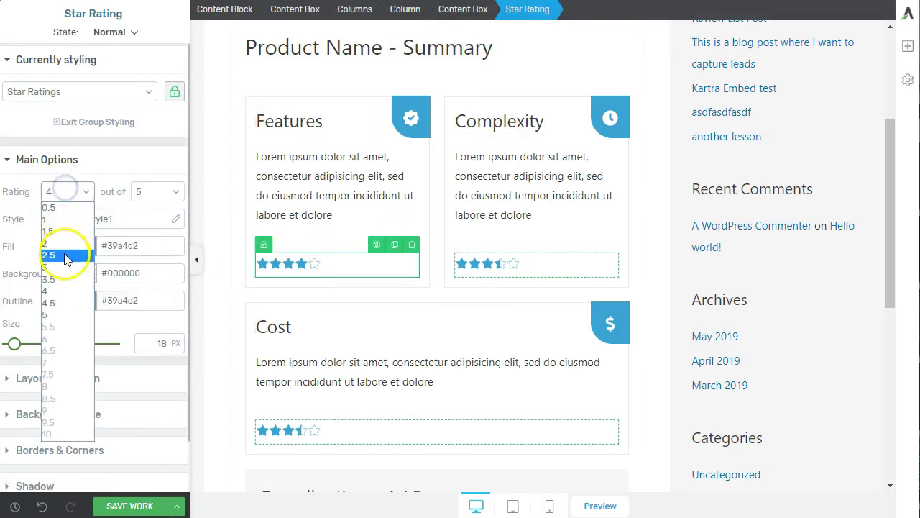
left_click(58, 242)
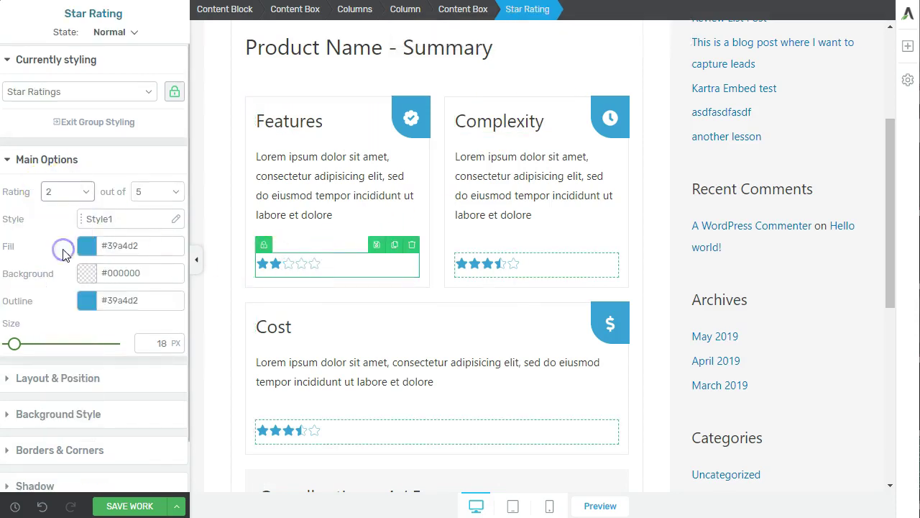
left_click(503, 264)
left_click(74, 191)
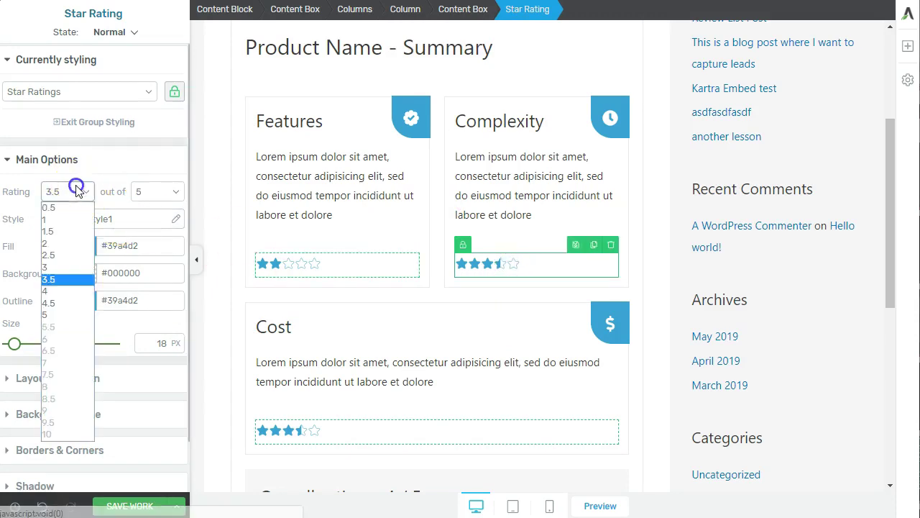
left_click(50, 316)
left_click(302, 429)
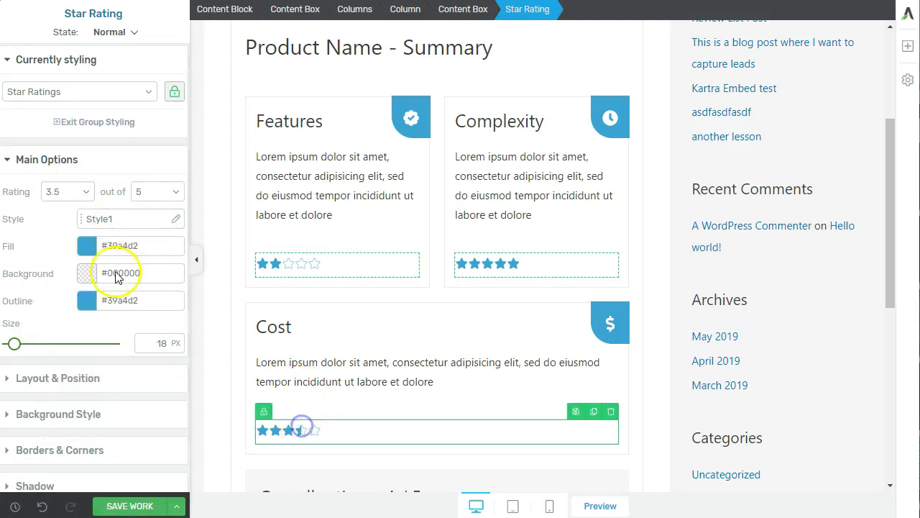
left_click(79, 193)
left_click(73, 267)
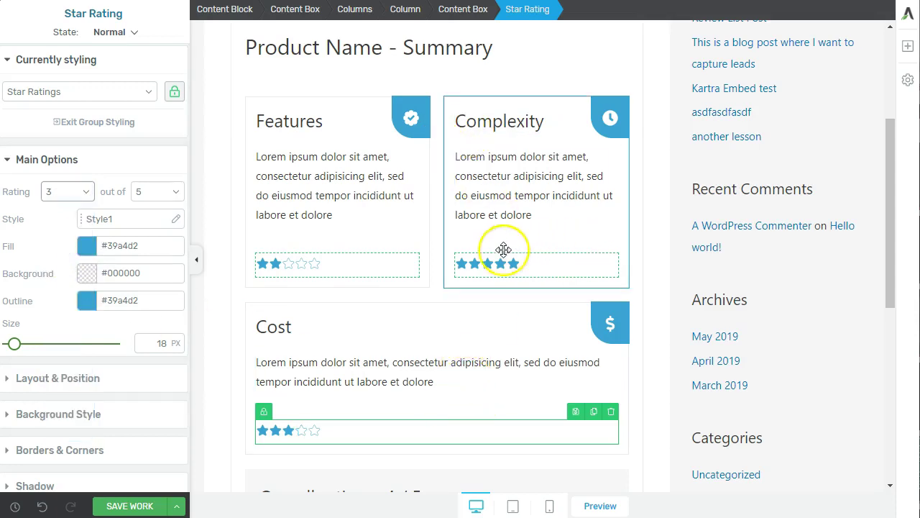
left_click(466, 220)
left_click(242, 9)
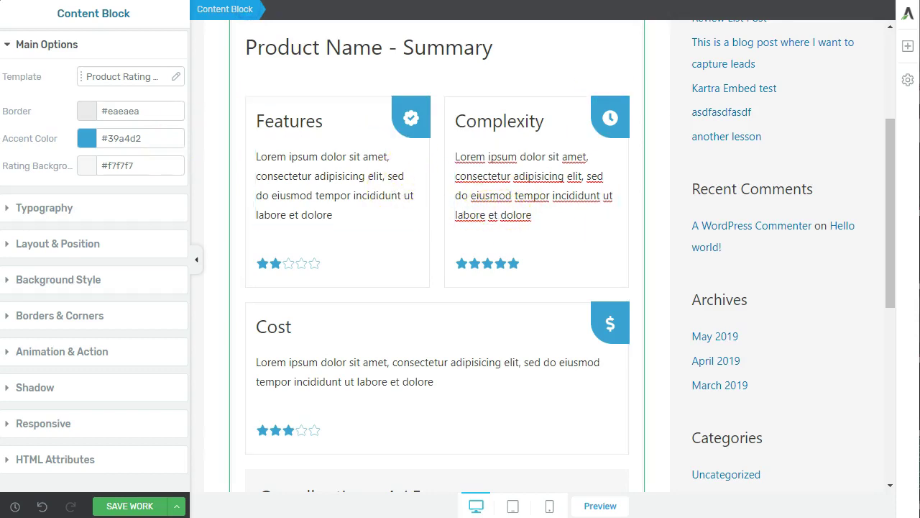
Step: Apply the saved orange as the rating block's accent colour
left_click(79, 150)
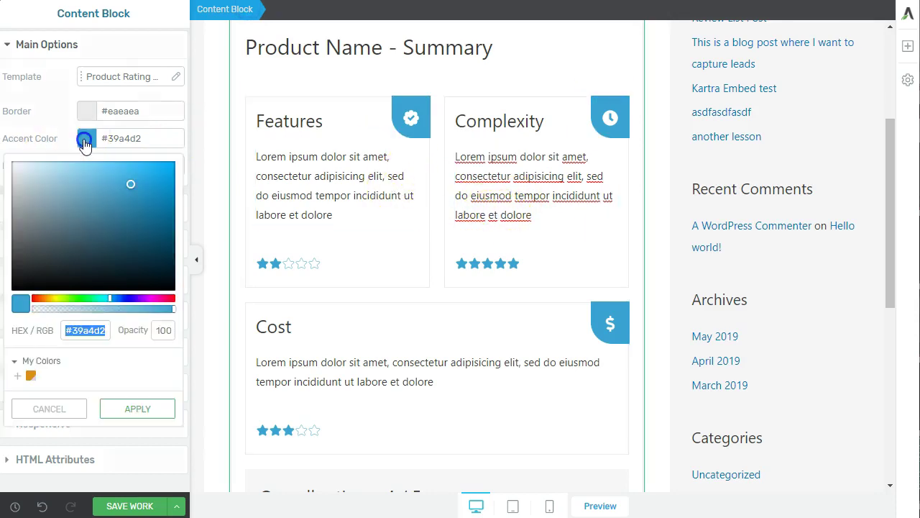
left_click(33, 374)
left_click(130, 446)
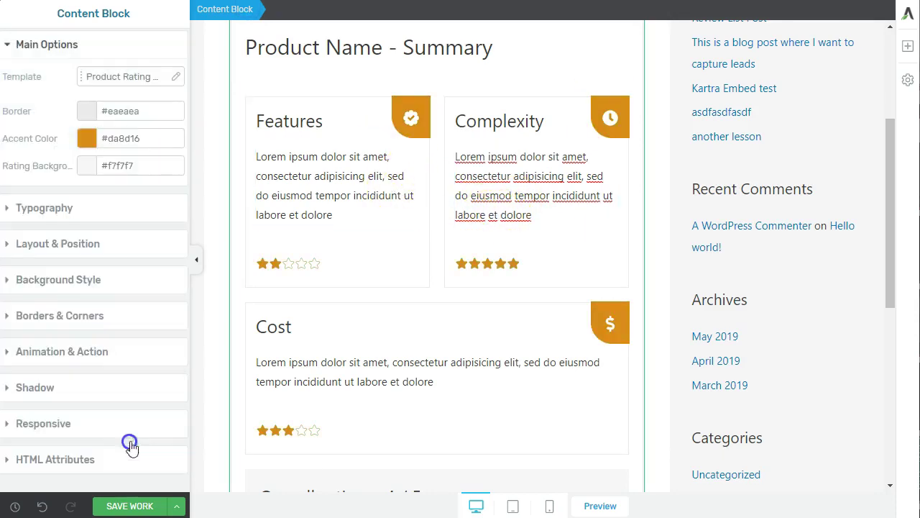
Step: Change the Overall rating heading from 4 / 5 to 3.7 / 5
left_click(479, 357)
scroll(561, 294, "up", 3)
scroll(561, 291, "down", 7)
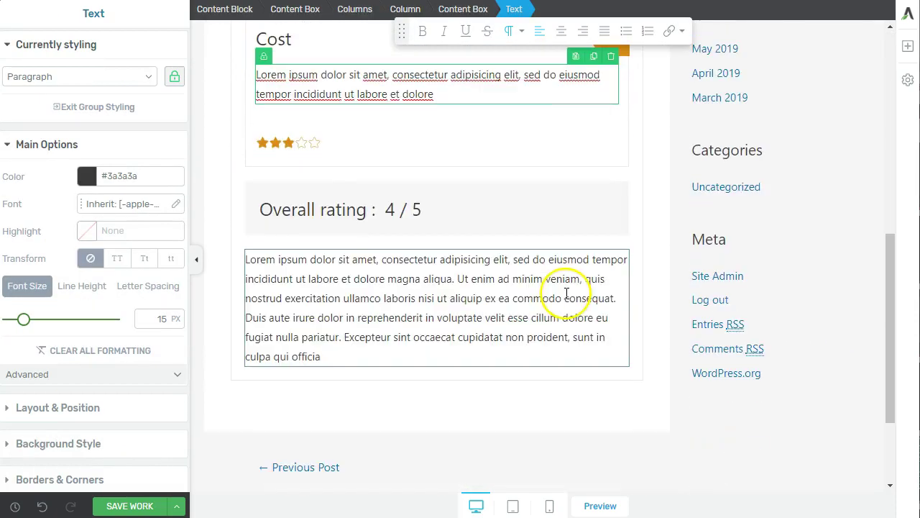
left_click(446, 218)
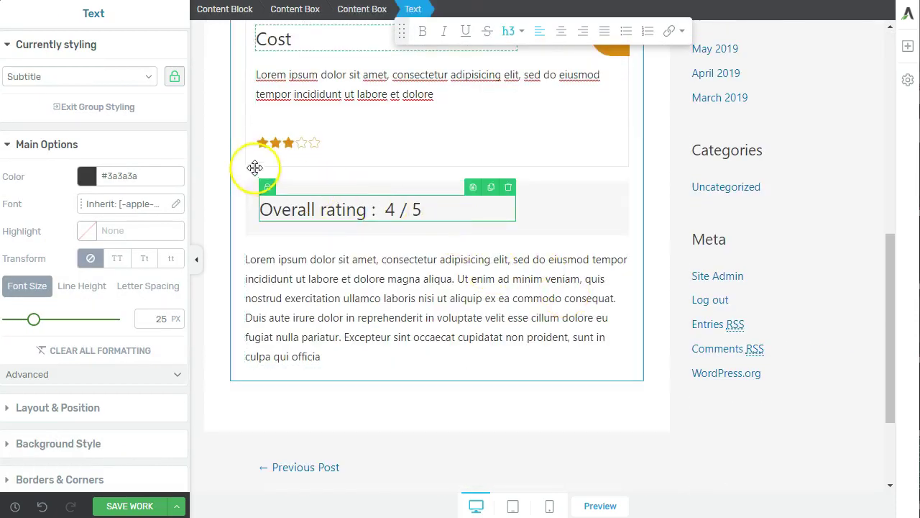
left_click(279, 146)
scroll(328, 130, "up", 3)
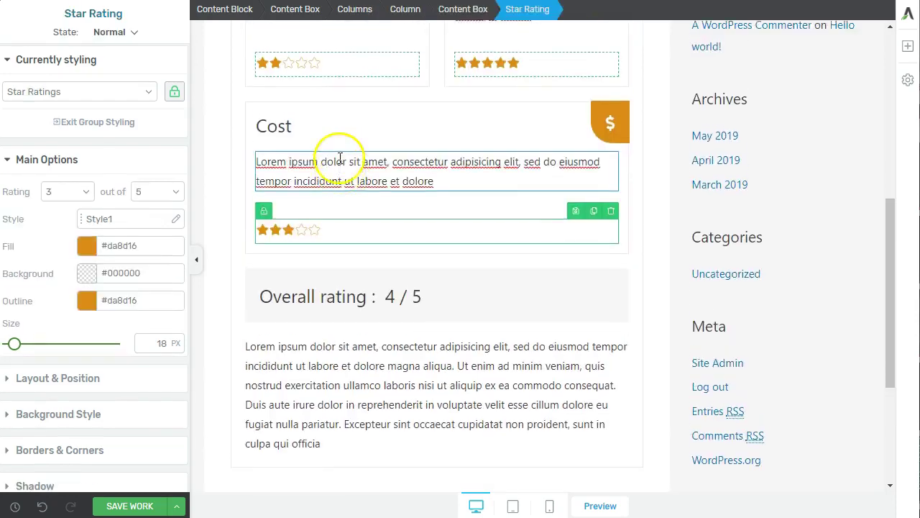
scroll(559, 215, "up", 2)
scroll(377, 205, "down", 2)
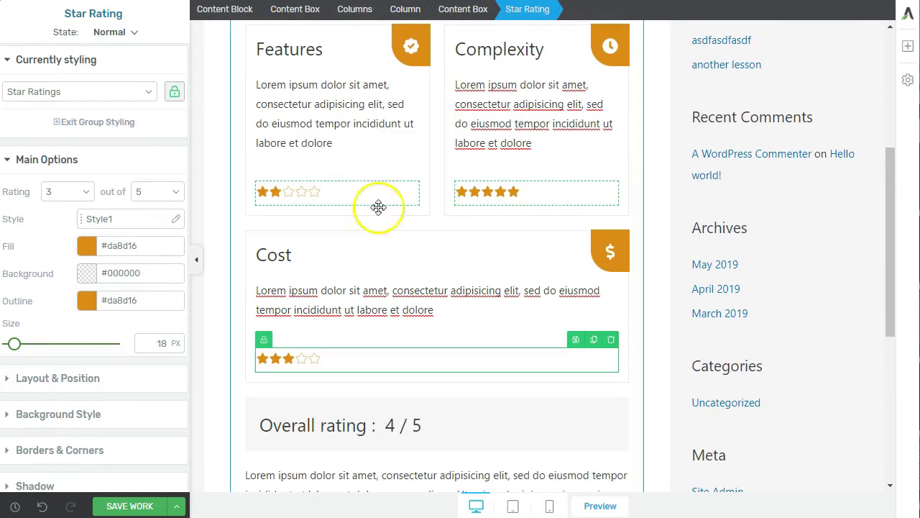
scroll(456, 222, "down", 3)
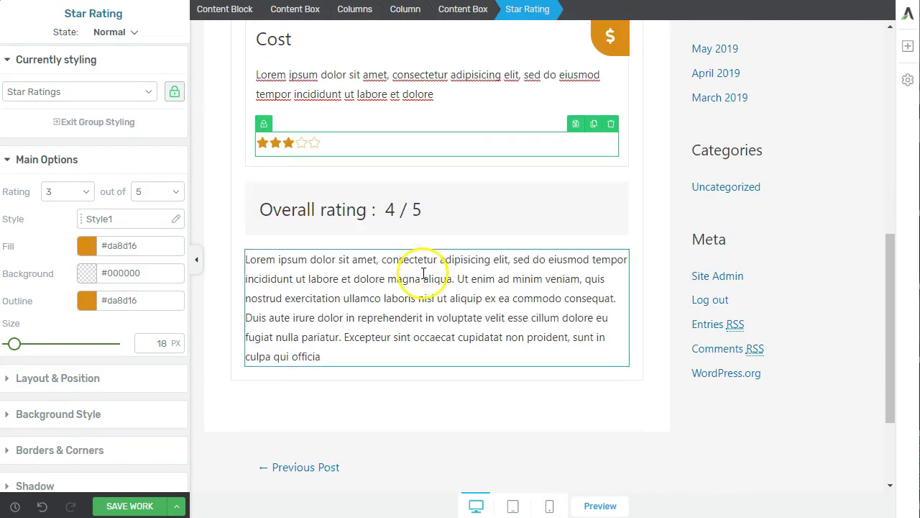
left_click(393, 210)
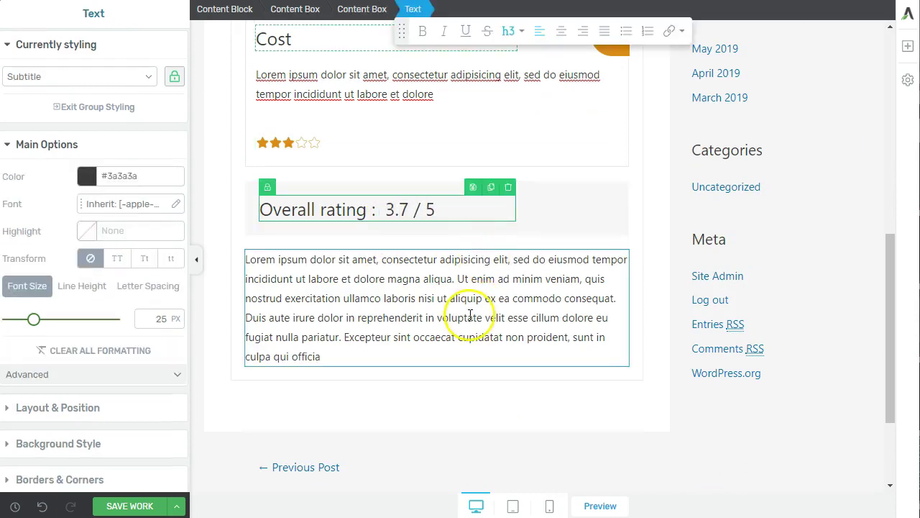
Step: Drop a Content Block under the rating and insert the game-controller Product Review Call to Action
left_click(907, 45)
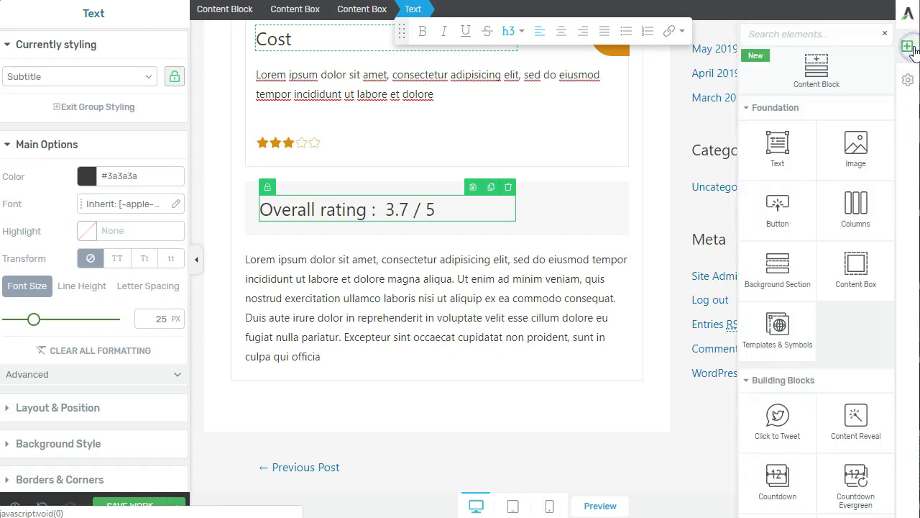
left_click_drag(854, 59, 810, 77)
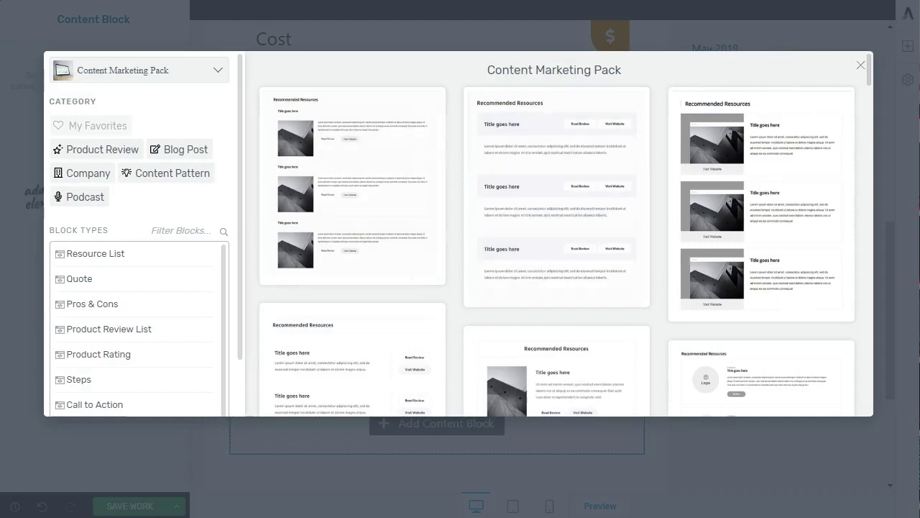
left_click(90, 151)
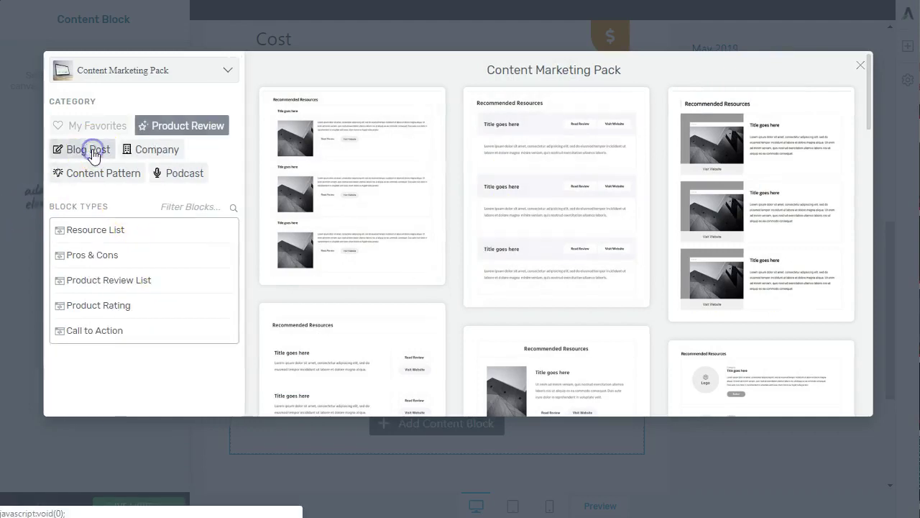
left_click(108, 332)
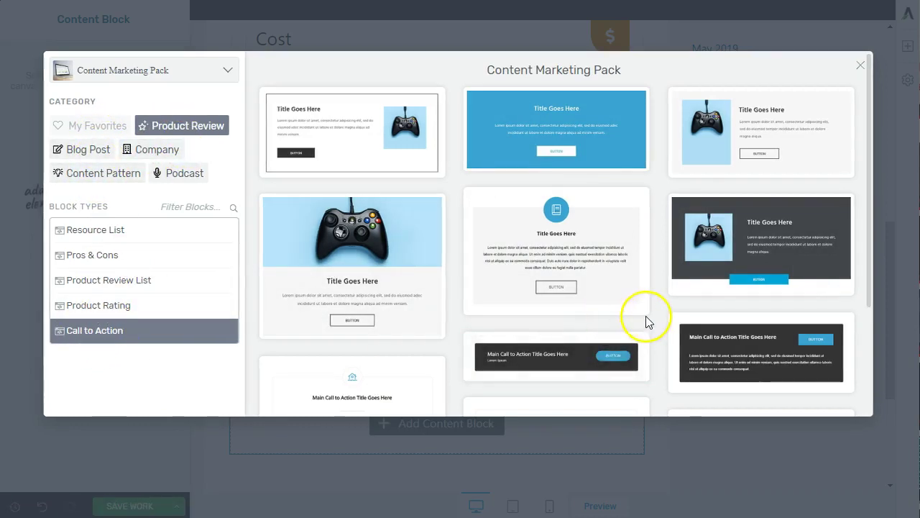
scroll(645, 320, "down", 2)
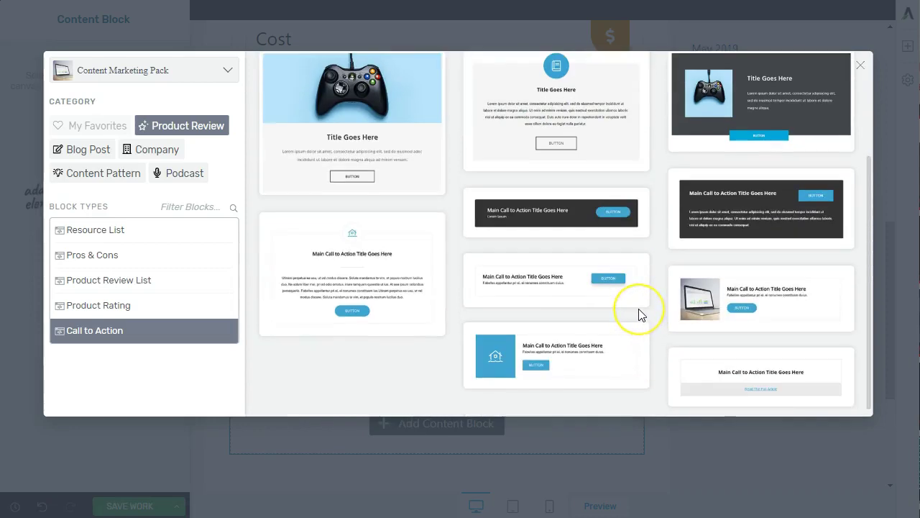
scroll(639, 315, "up", 1)
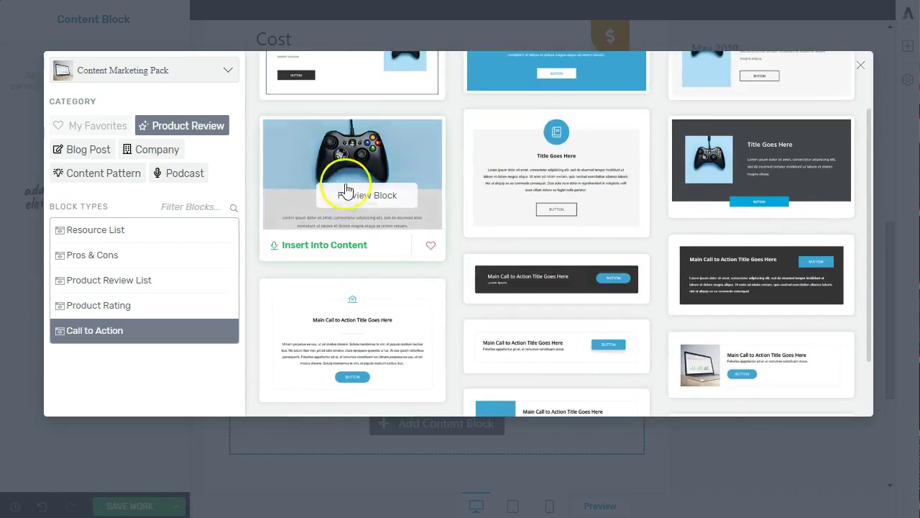
left_click(323, 248)
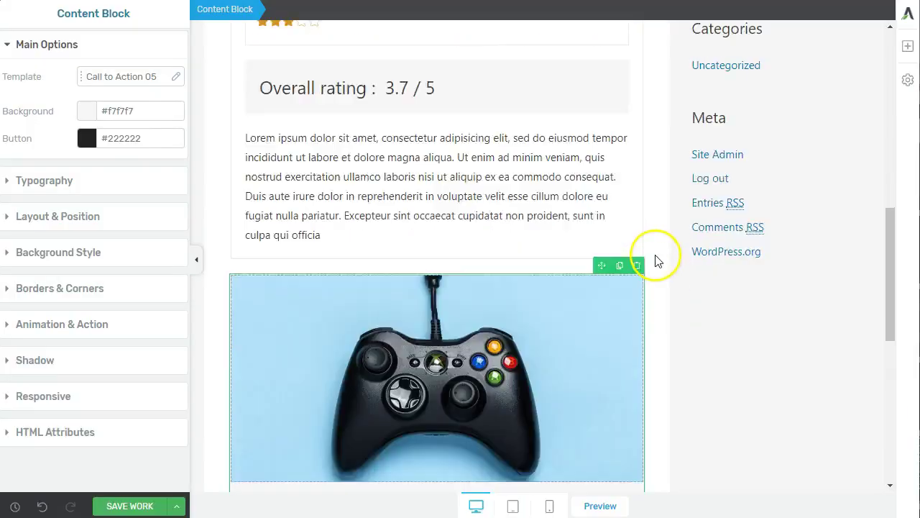
Step: Replace the game-controller box title 'Title Goes Here' with 'Buy This Now'
scroll(656, 260, "down", 1)
left_click(467, 230)
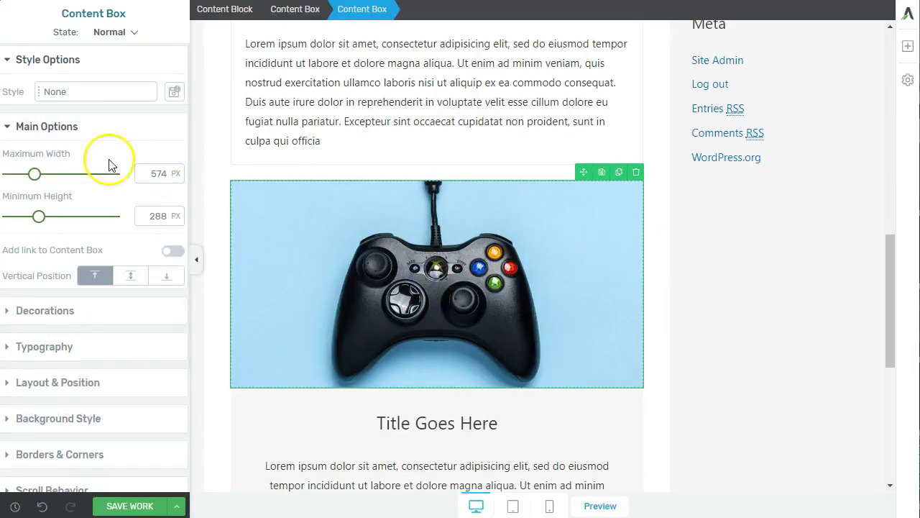
scroll(432, 359, "down", 2)
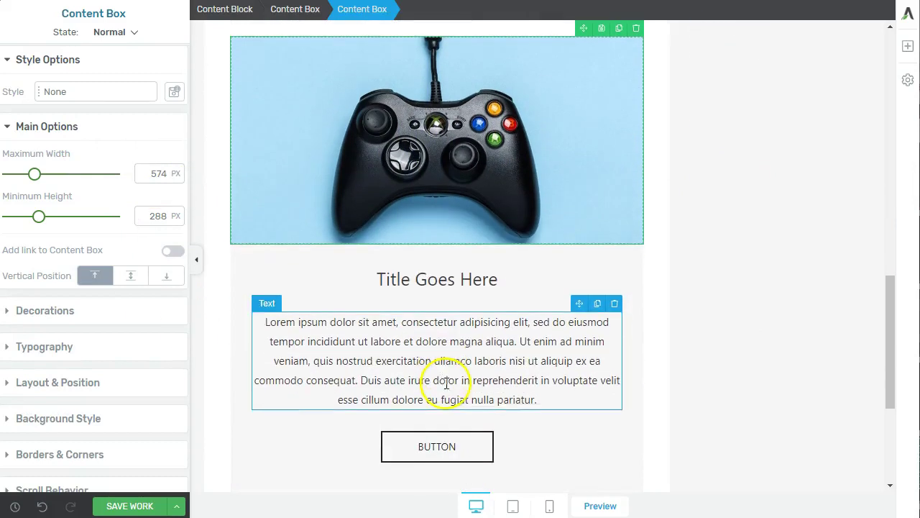
triple_click(404, 279)
type("Buy This Now")
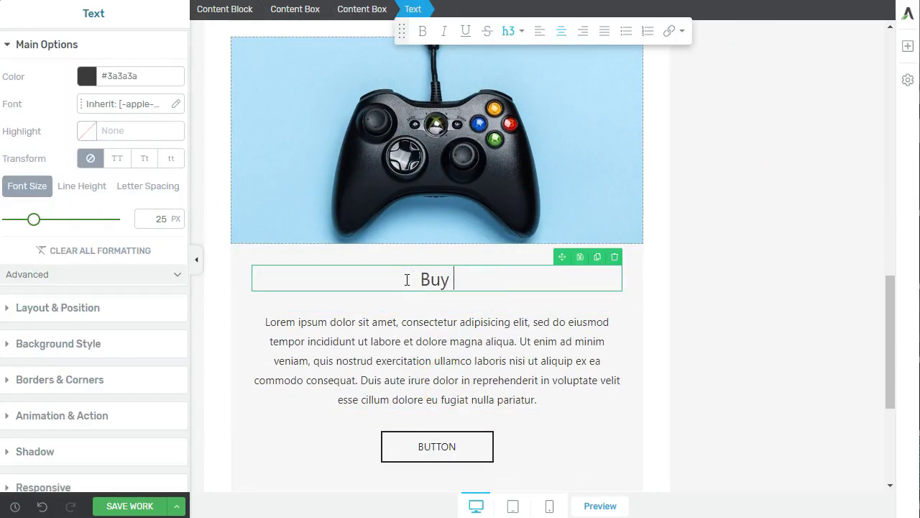
left_click(475, 449)
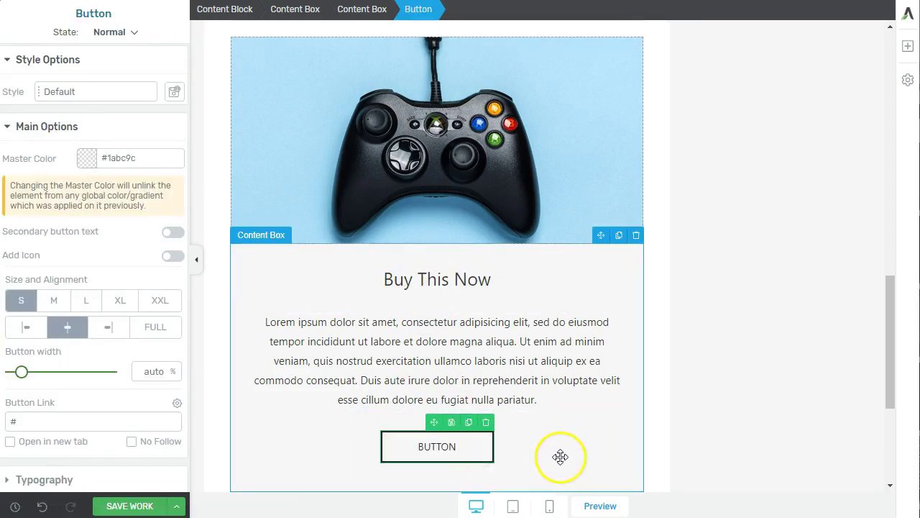
left_click(565, 460)
scroll(565, 460, "up", 5)
scroll(560, 422, "up", 3)
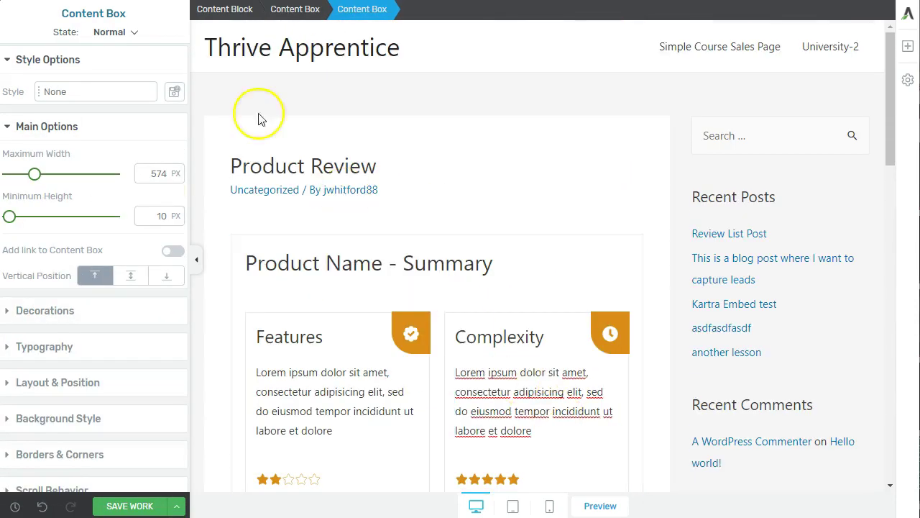
scroll(444, 353, "down", 5)
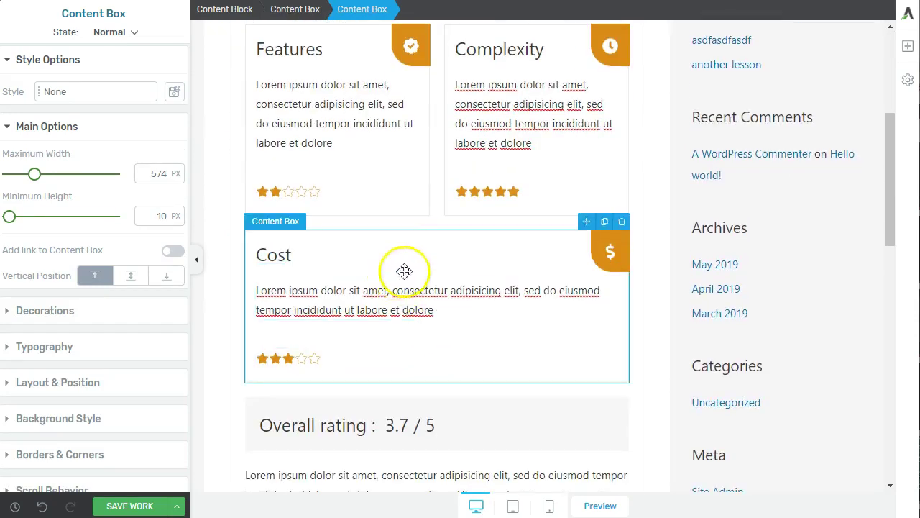
scroll(436, 300, "down", 3)
scroll(451, 320, "down", 4)
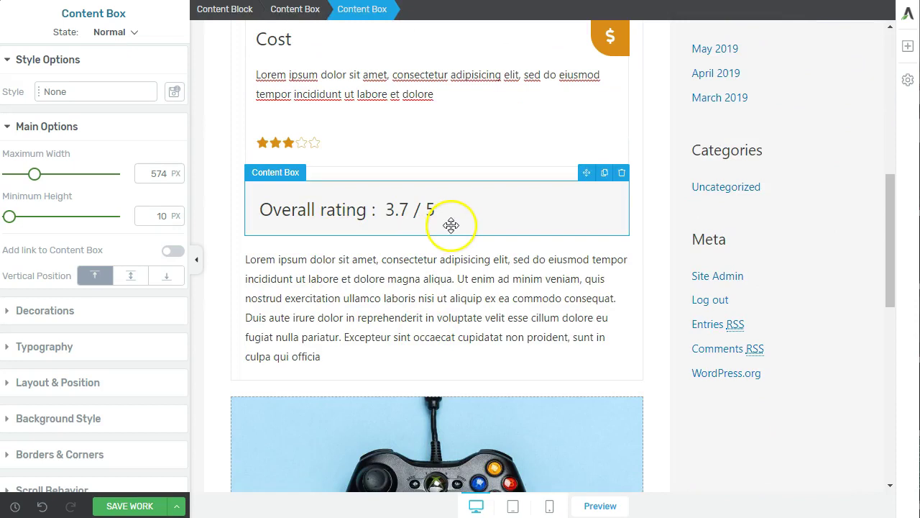
Step: Duplicate the Overall rating box below the paragraph, retitle it 'Feature 1 Review:', increase top margin
left_click(564, 225)
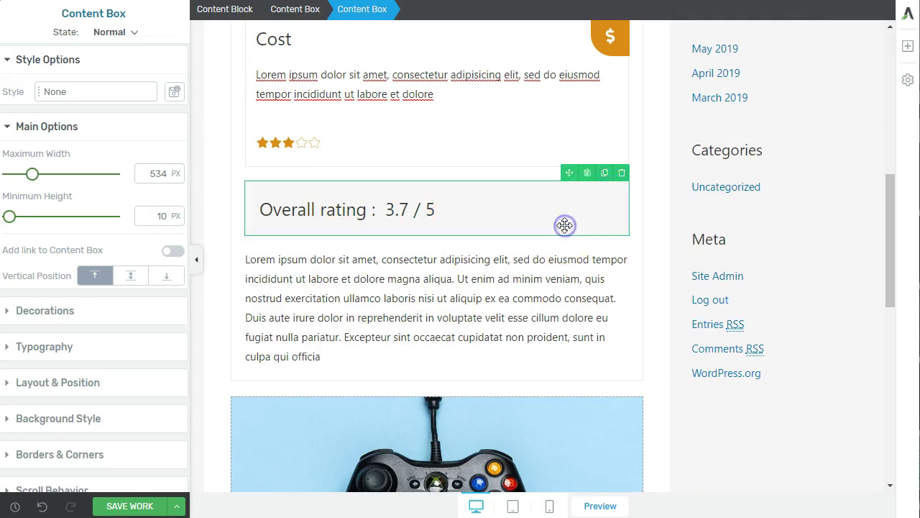
left_click(605, 175)
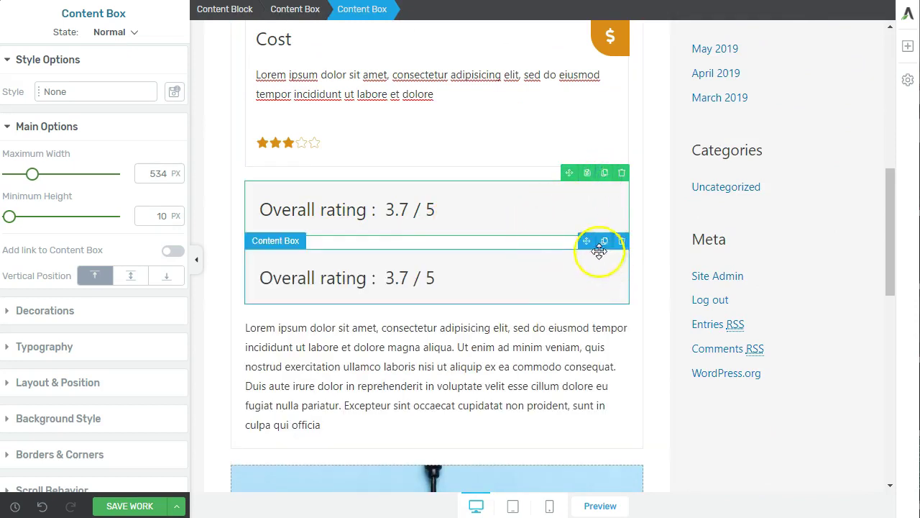
left_click_drag(585, 248, 543, 430)
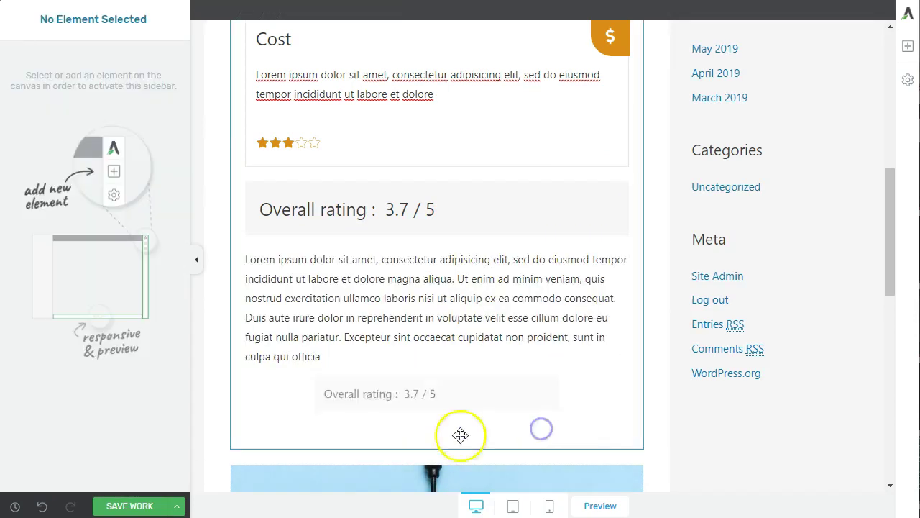
triple_click(336, 391)
type("Feature 1 Review:")
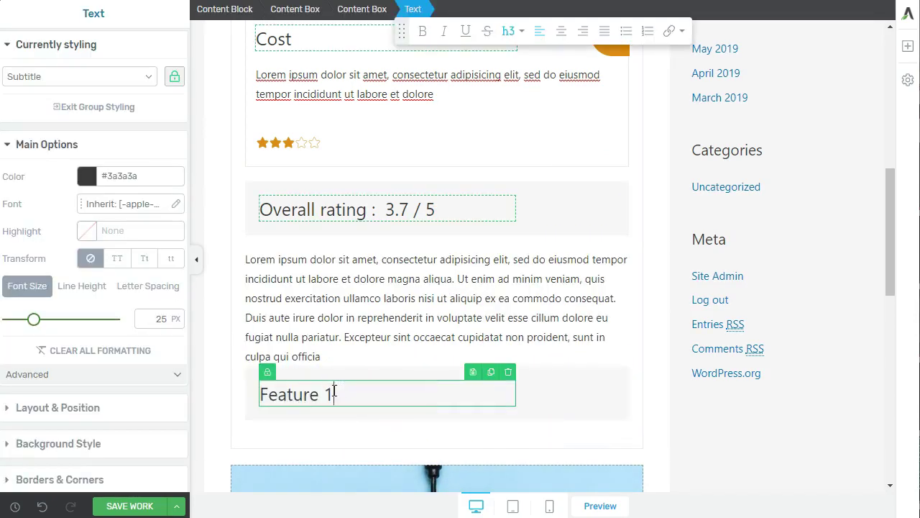
left_click(384, 376)
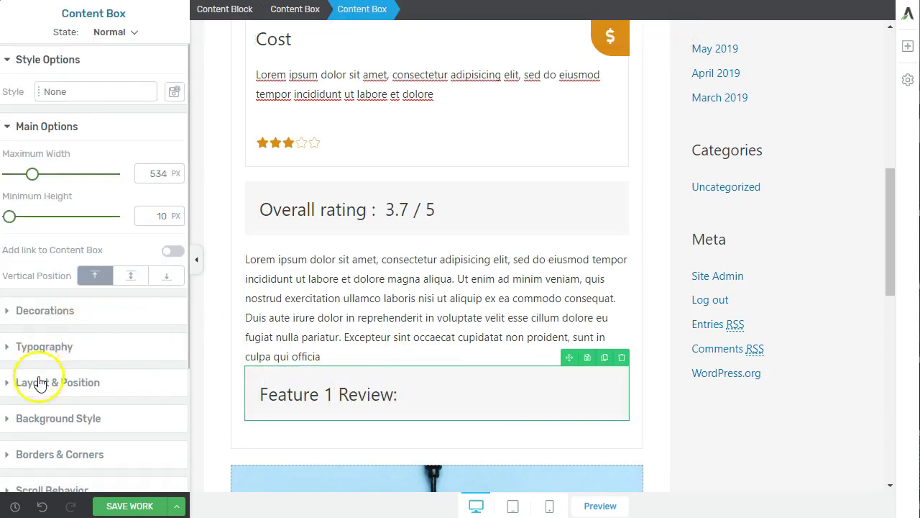
left_click(39, 383)
left_click_drag(99, 321, 93, 302)
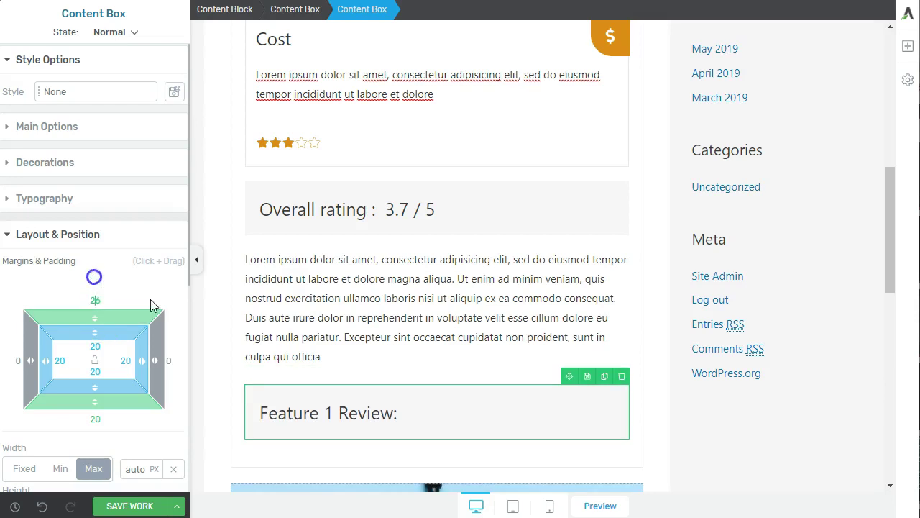
Step: Duplicate the lorem paragraph, then delete the extra copy
left_click(370, 337)
left_click(390, 334)
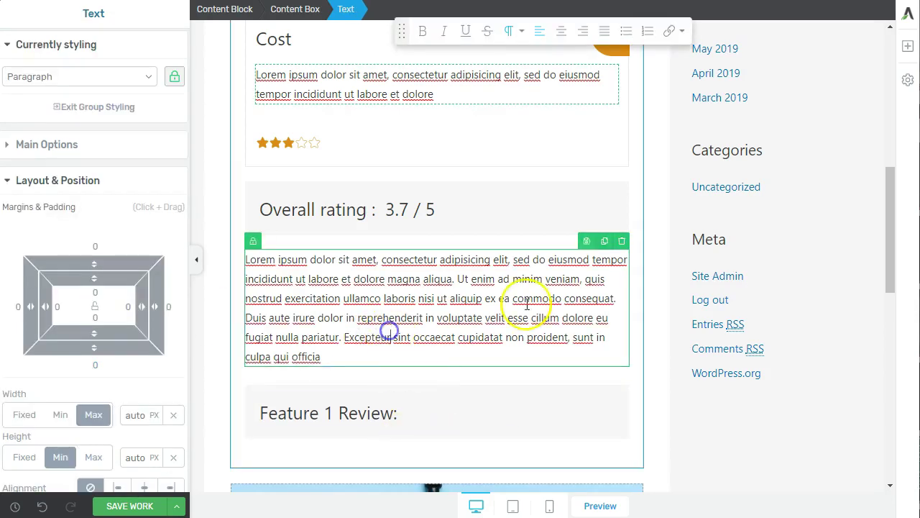
left_click(603, 242)
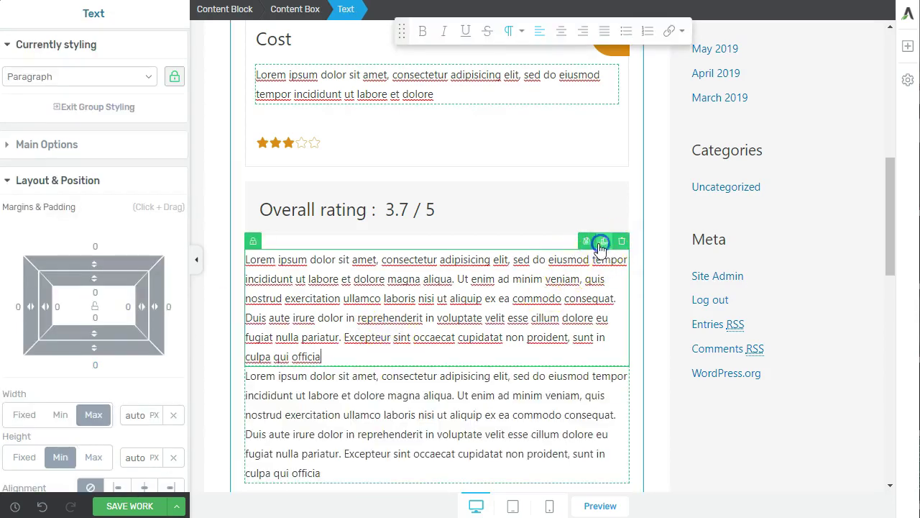
left_click(448, 410)
left_click(622, 358)
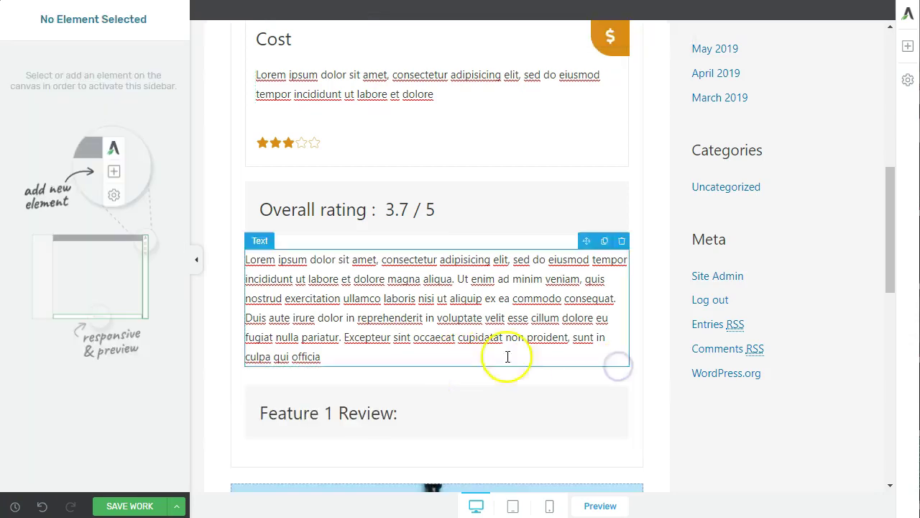
Step: Add an empty Text element beneath the Feature 1 Review heading
left_click(906, 60)
left_click_drag(783, 147, 417, 428)
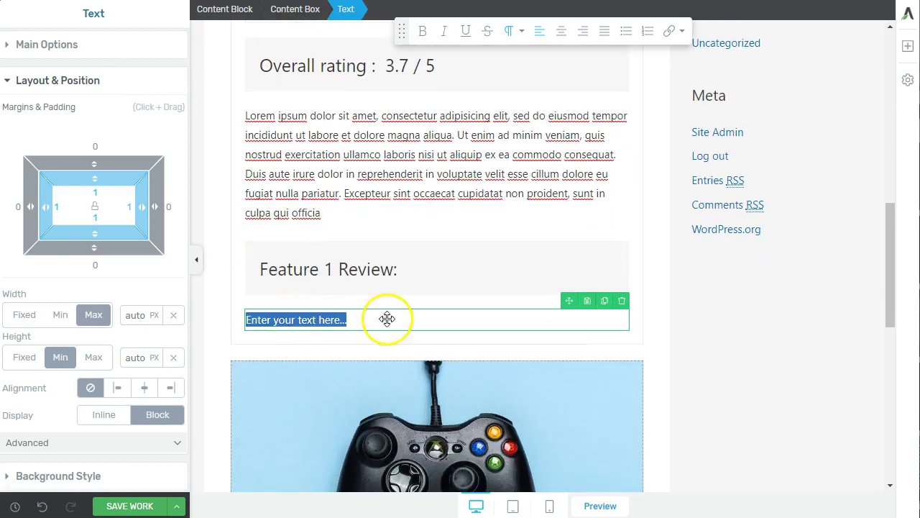
scroll(460, 335, "down", 1)
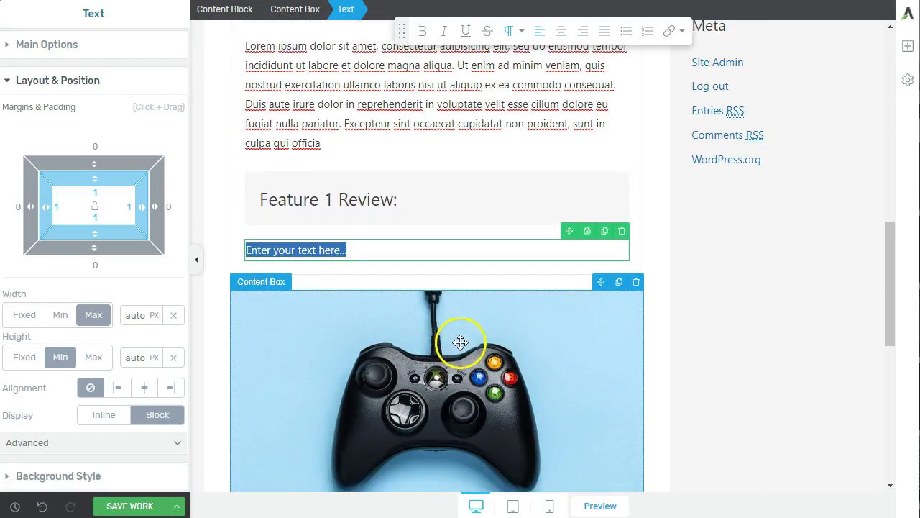
scroll(405, 103, "up", 2)
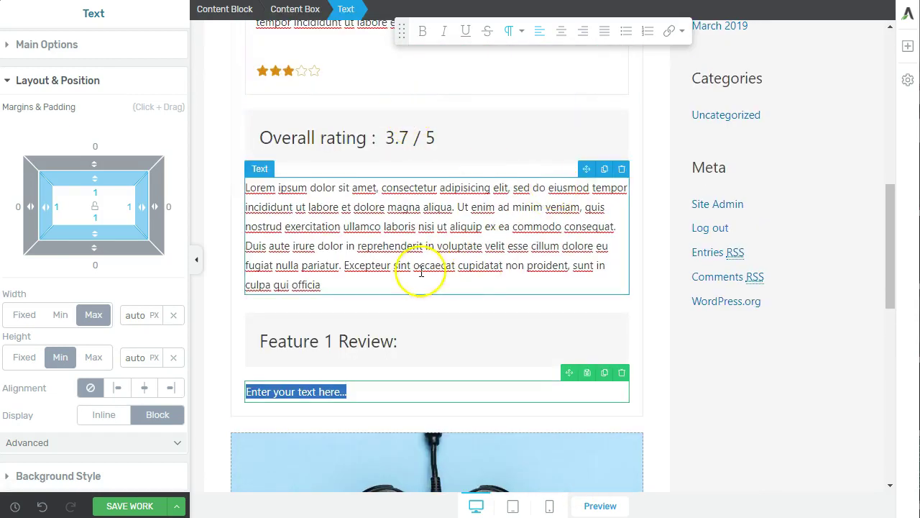
scroll(445, 290, "up", 3)
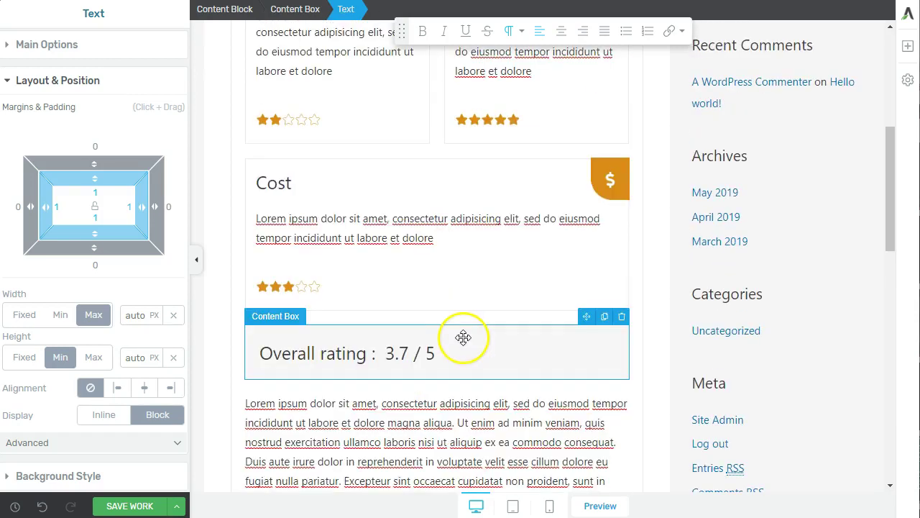
scroll(524, 303, "up", 1)
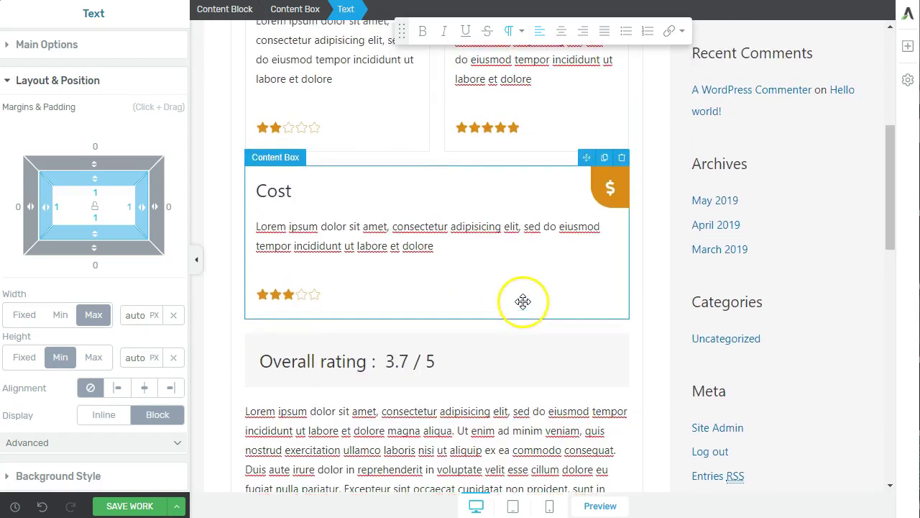
left_click(909, 49)
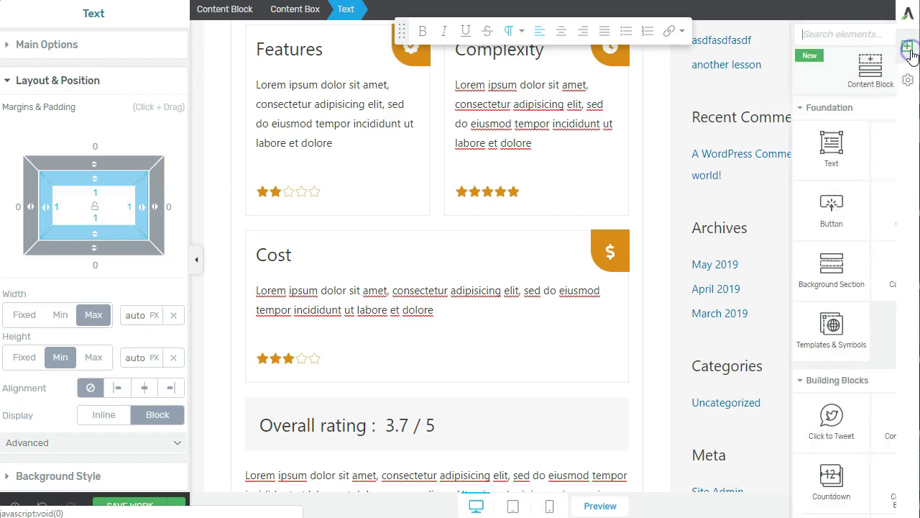
Step: Add a Content Block below Feature 1 Review holding the dark Product Review Pros & Cons template
scroll(511, 164, "down", 6)
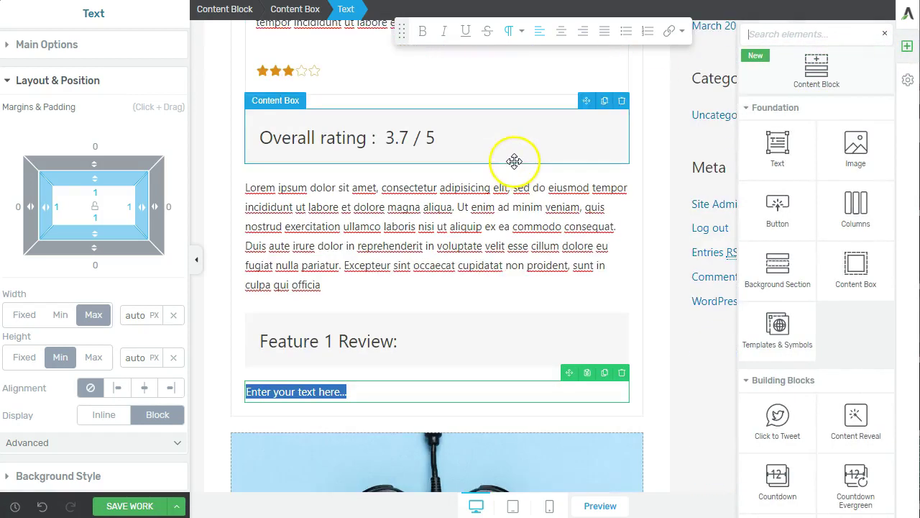
scroll(514, 162, "down", 1)
left_click_drag(820, 66, 452, 206)
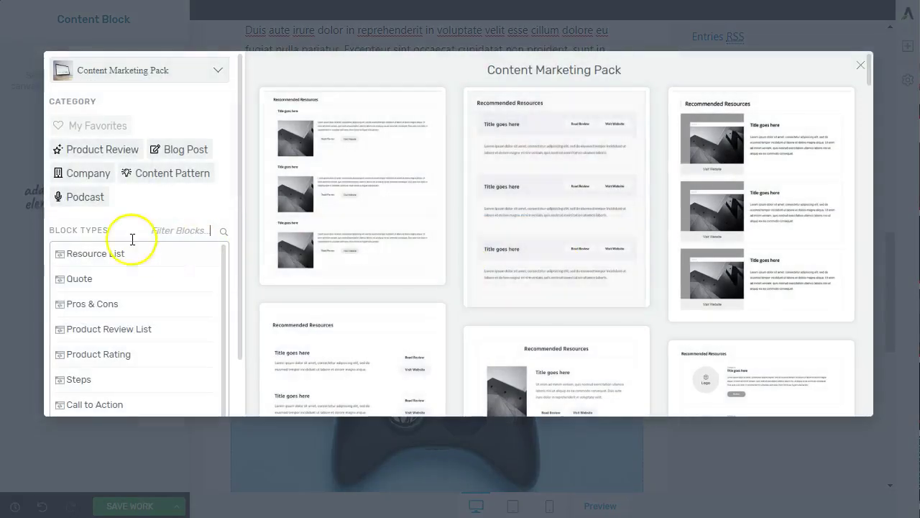
left_click(93, 149)
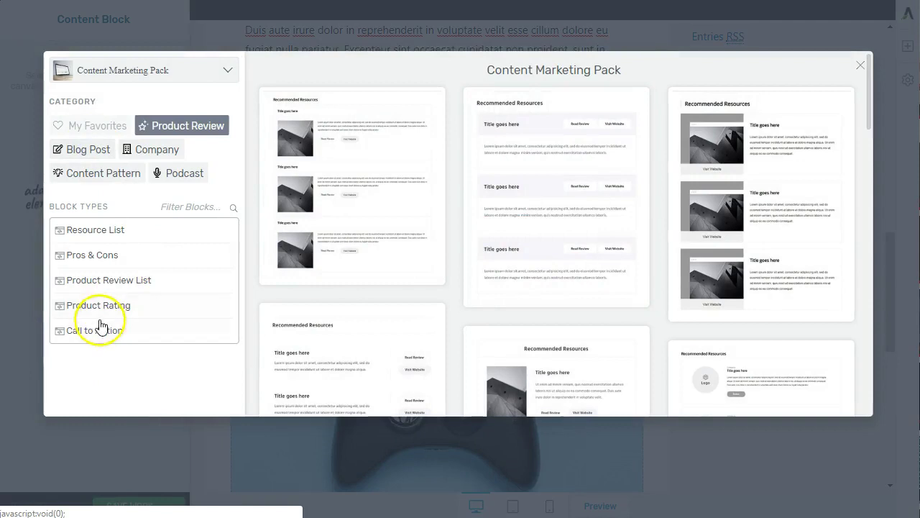
left_click(111, 255)
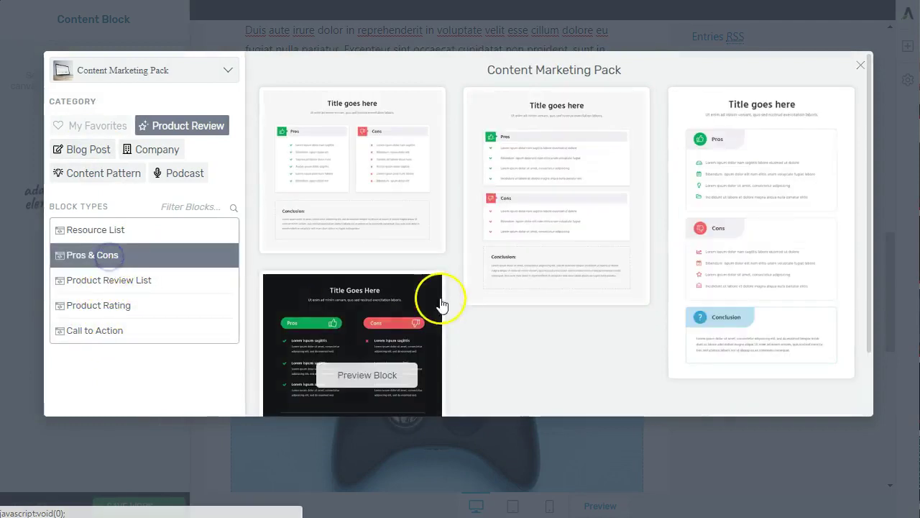
scroll(580, 372, "down", 2)
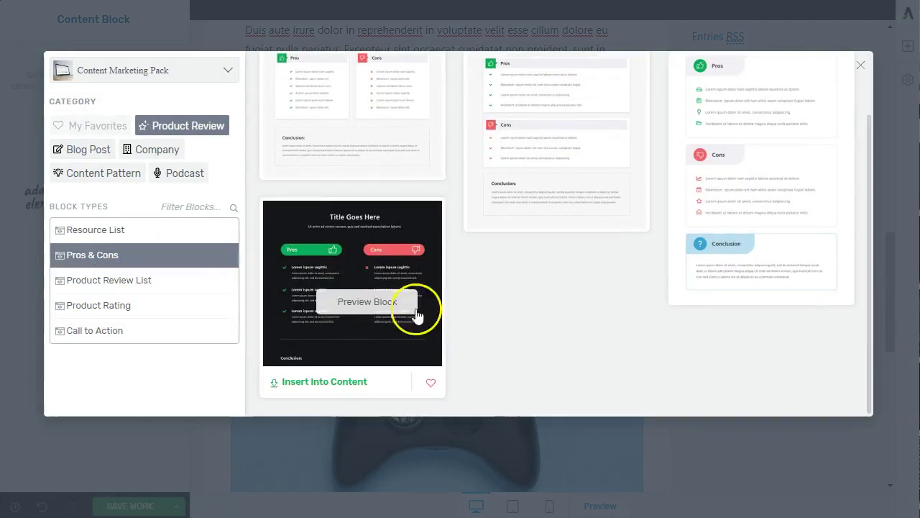
left_click(339, 373)
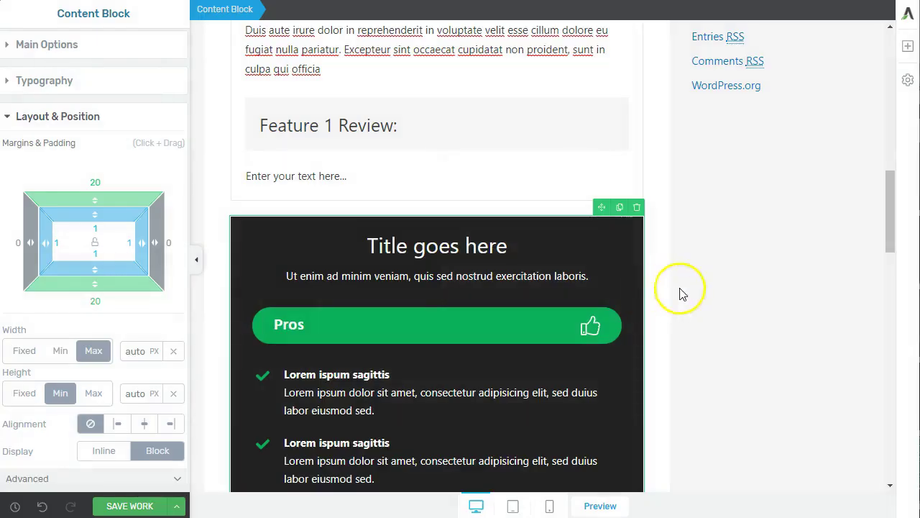
Step: Check the two-column Pros & Cons layout and select its whole Content Block
left_click(528, 250)
scroll(566, 251, "down", 3)
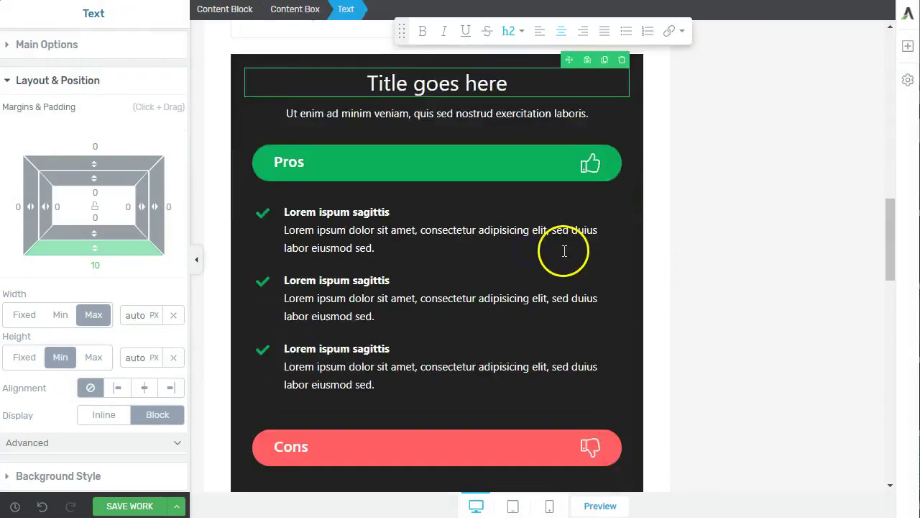
scroll(472, 175, "up", 1)
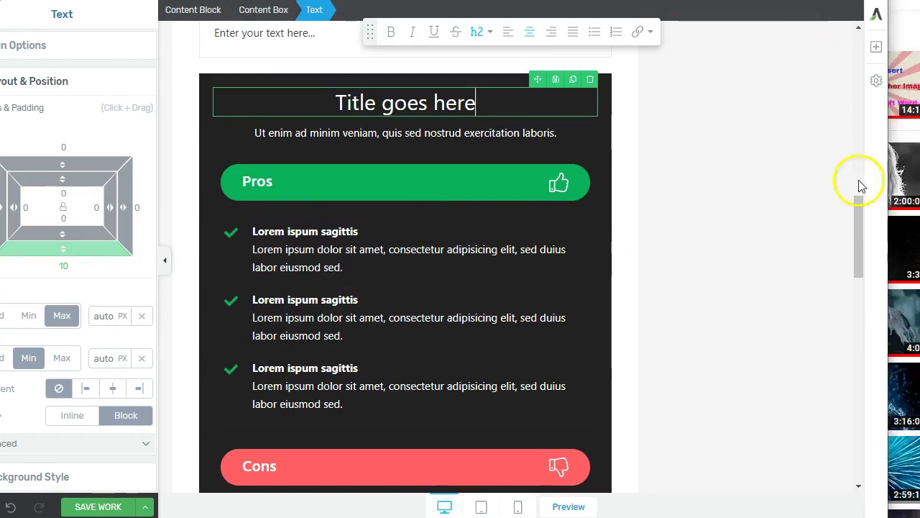
left_click_drag(891, 227, 919, 227)
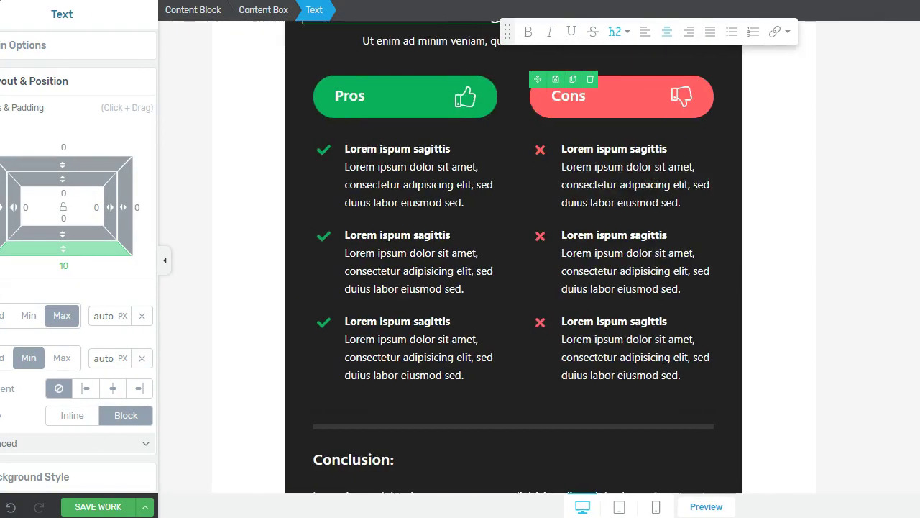
scroll(468, 216, "up", 2)
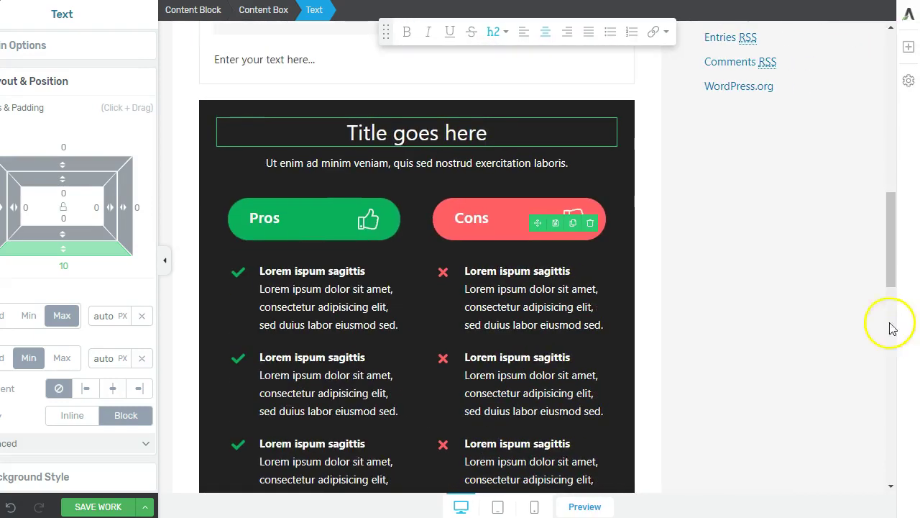
scroll(345, 266, "down", 5)
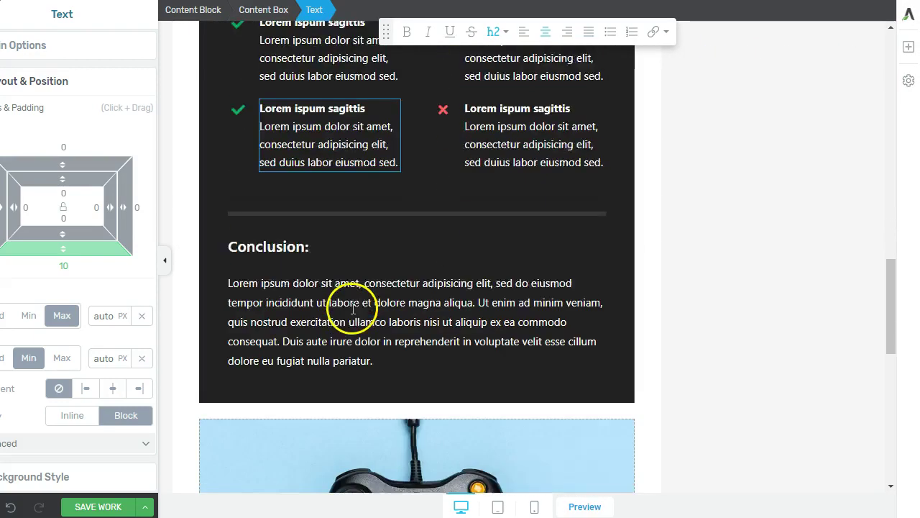
scroll(281, 97, "up", 5)
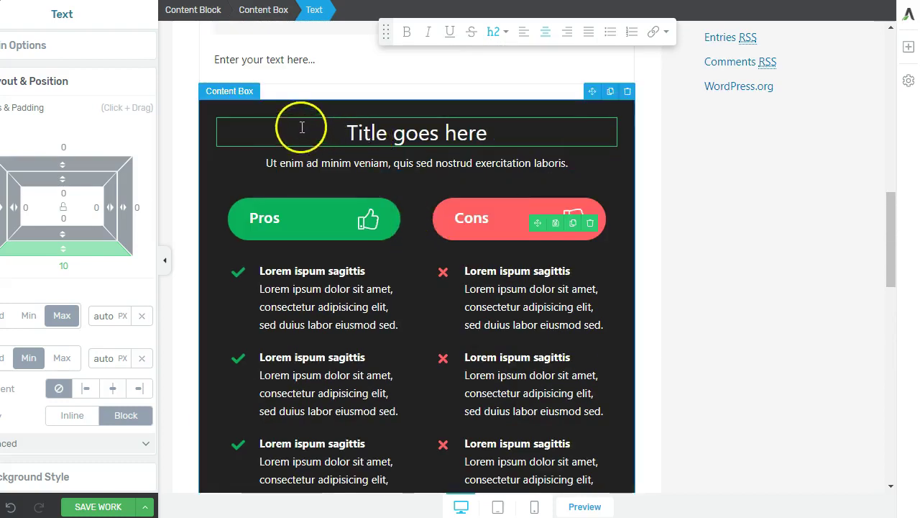
left_click(196, 10)
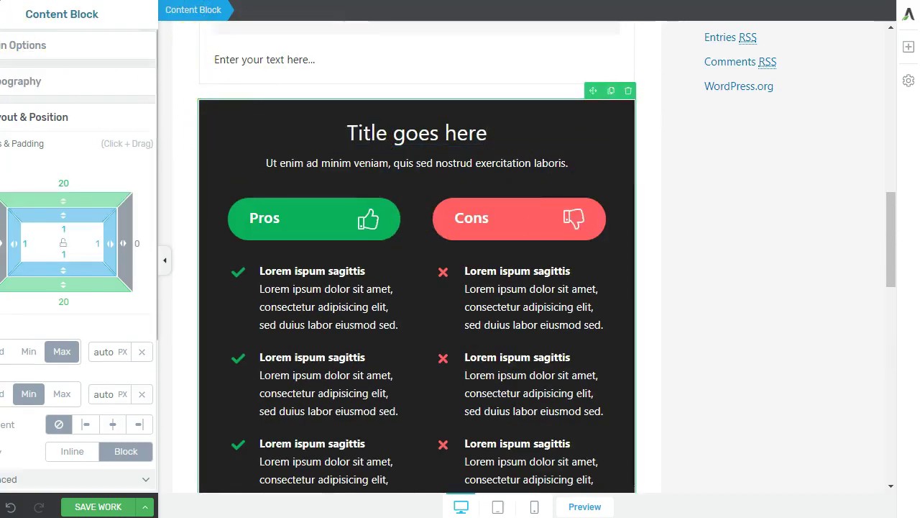
Step: Set the Pros colour to the saved orange
left_click(67, 52)
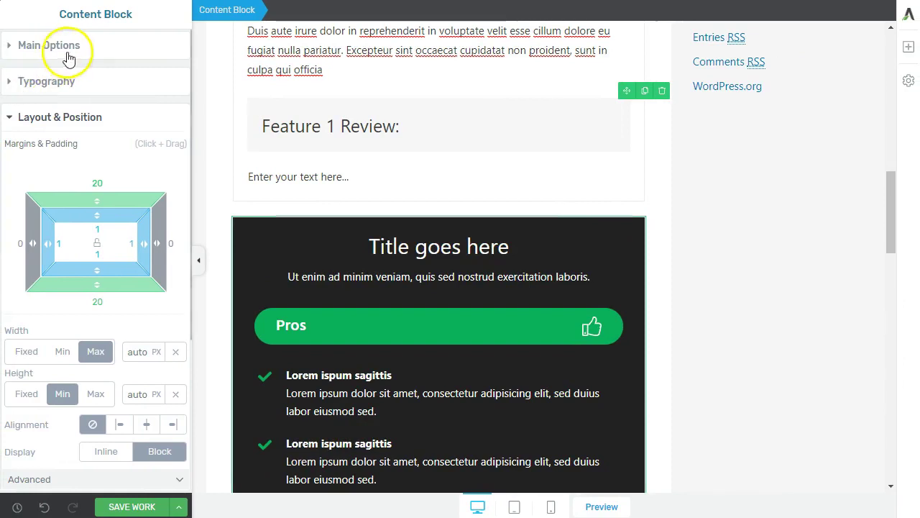
scroll(339, 294, "down", 3)
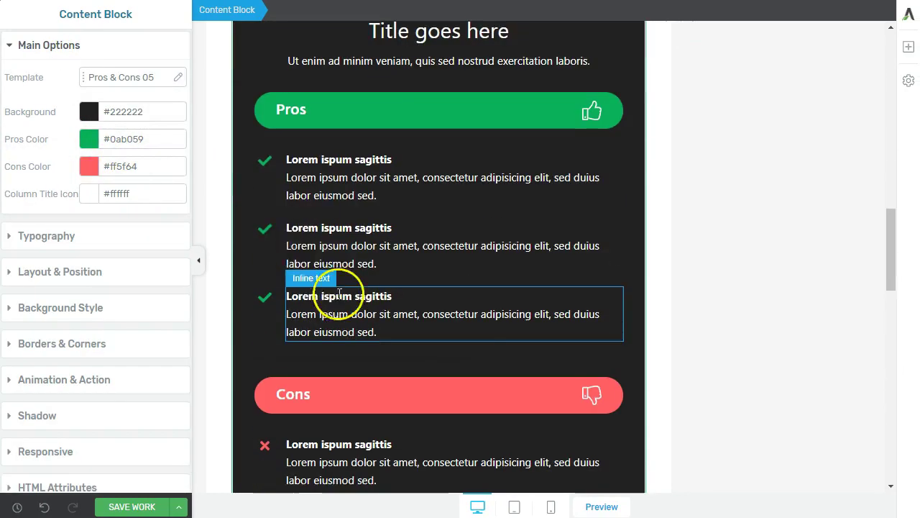
left_click(88, 144)
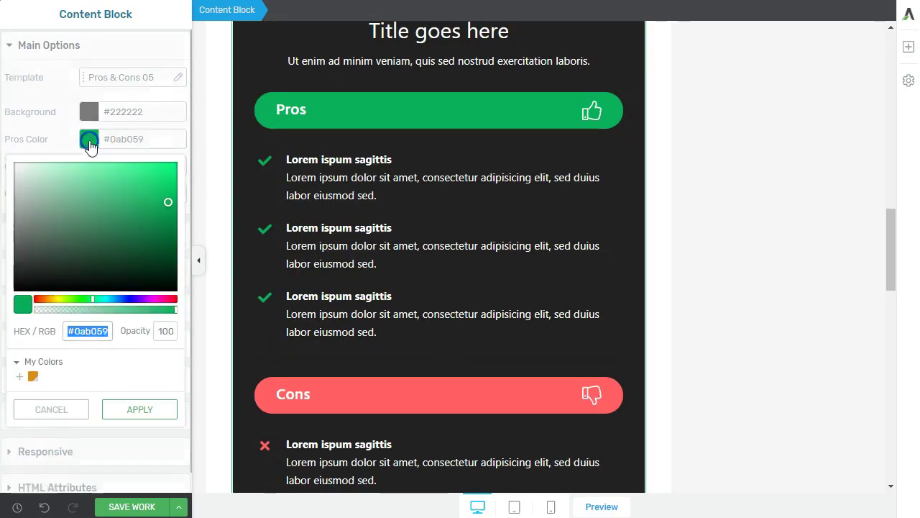
left_click(36, 376)
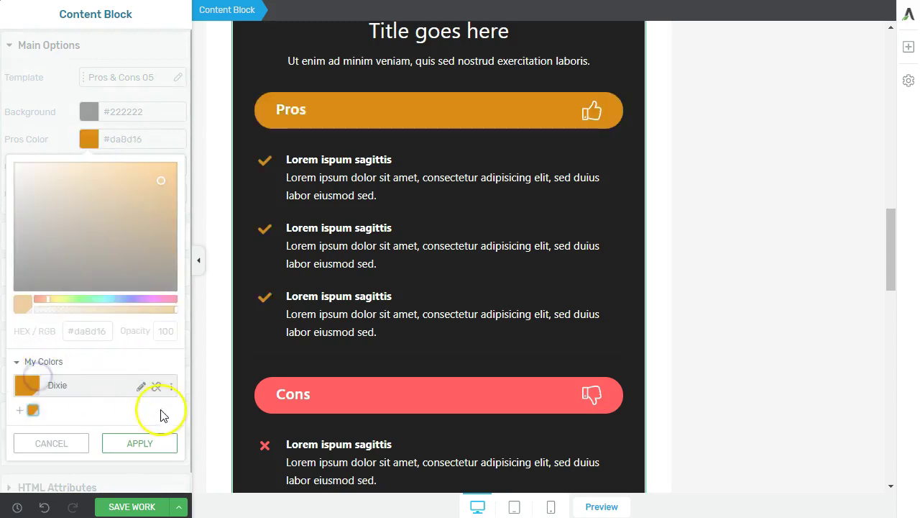
left_click(139, 443)
Step: Set the Cons colour to magenta #ff5ff5
left_click(312, 408)
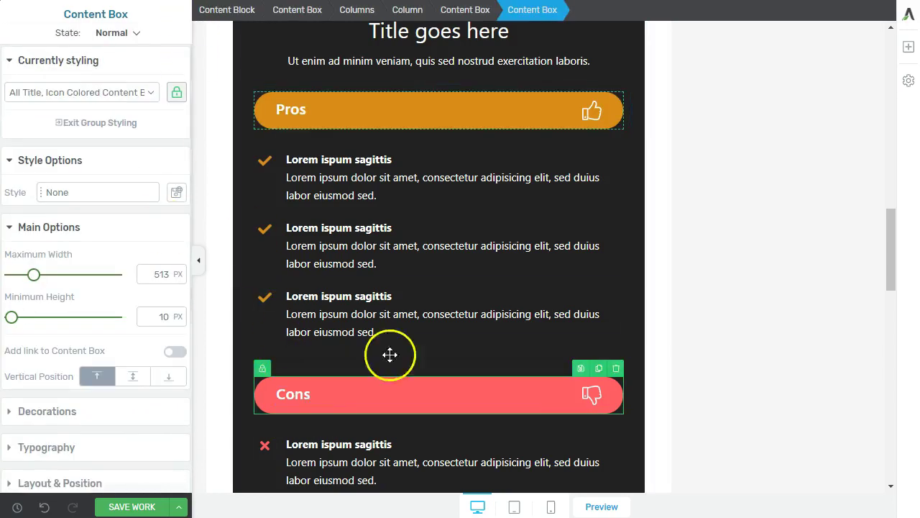
left_click(223, 10)
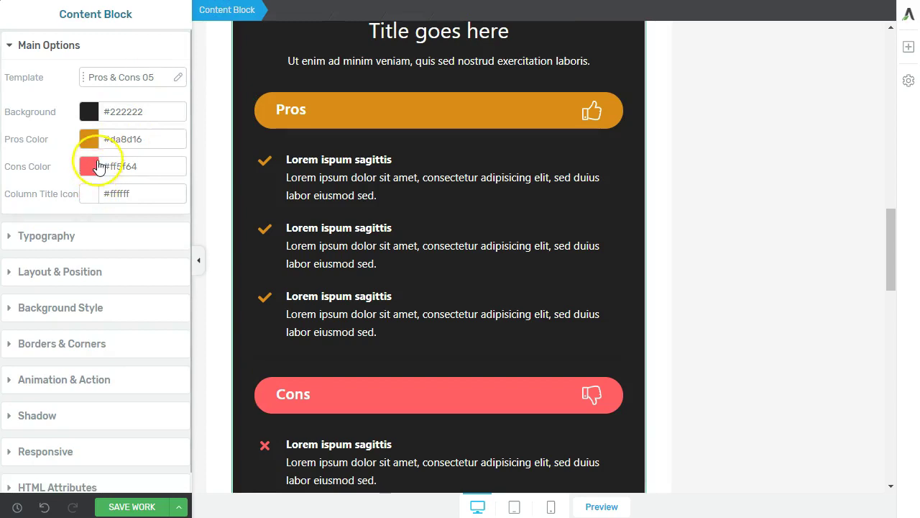
left_click(90, 166)
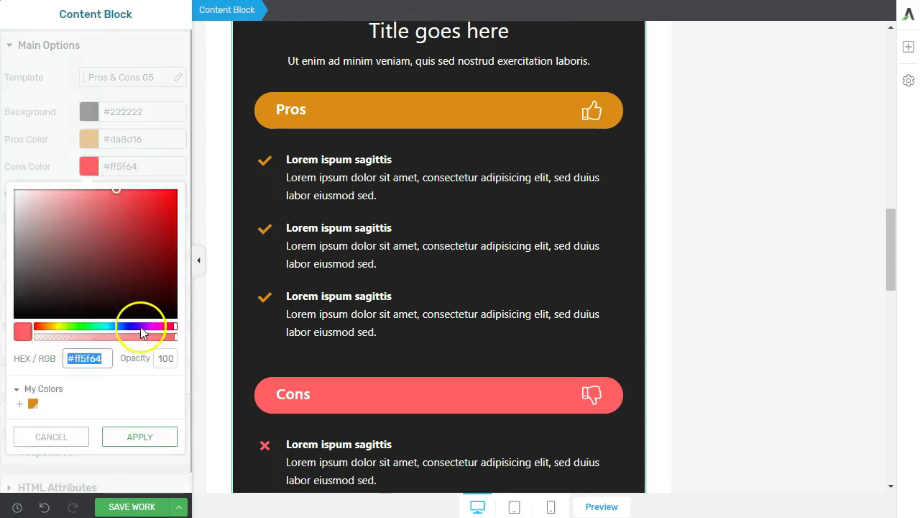
left_click_drag(142, 332, 155, 330)
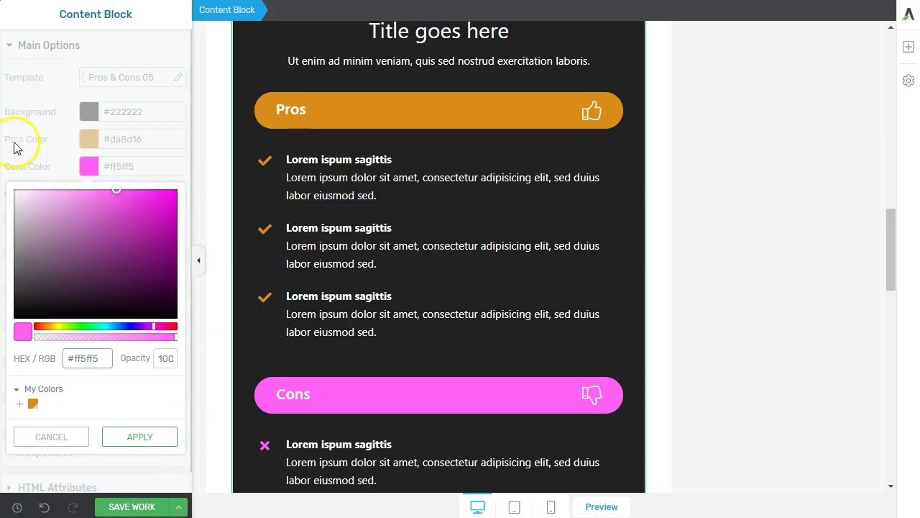
left_click(115, 437)
Step: Give the Pros & Cons block a light grey #d0d0d0 background
left_click(89, 113)
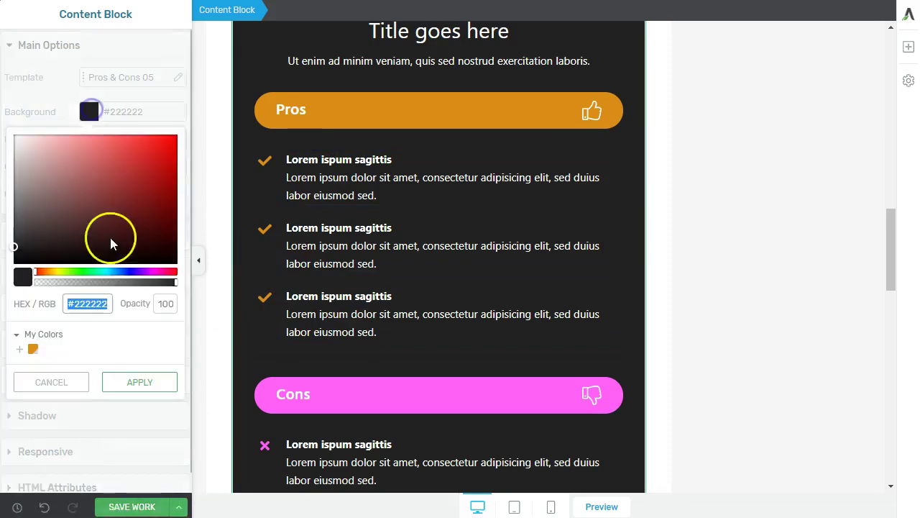
type("#d0d0d0")
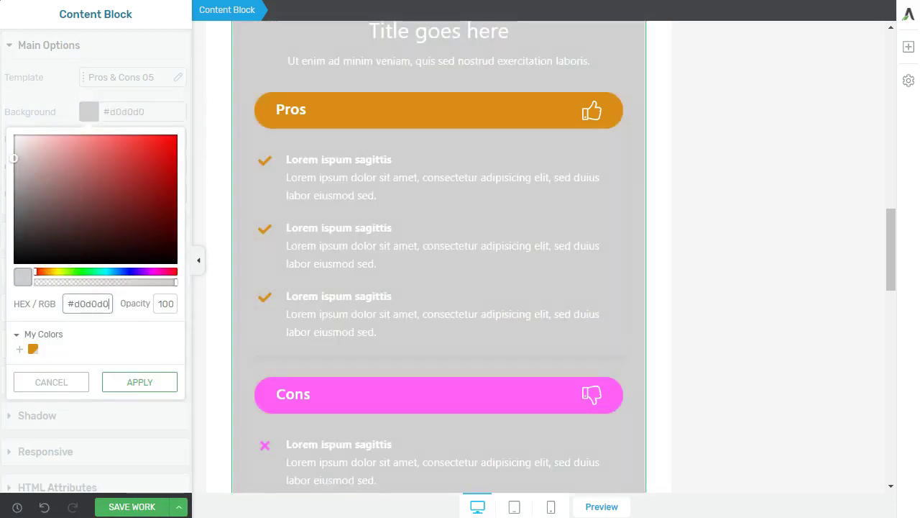
left_click(738, 352)
scroll(742, 360, "down", 5)
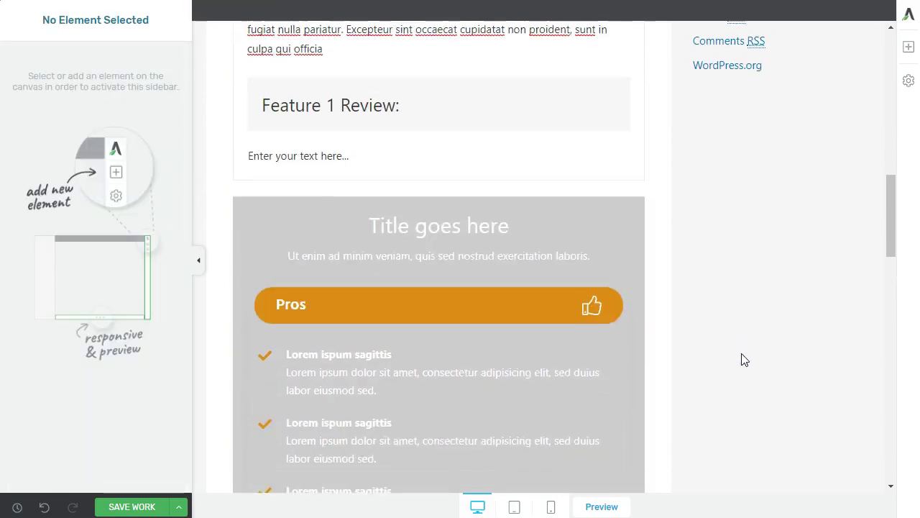
scroll(748, 360, "down", 5)
scroll(719, 331, "down", 3)
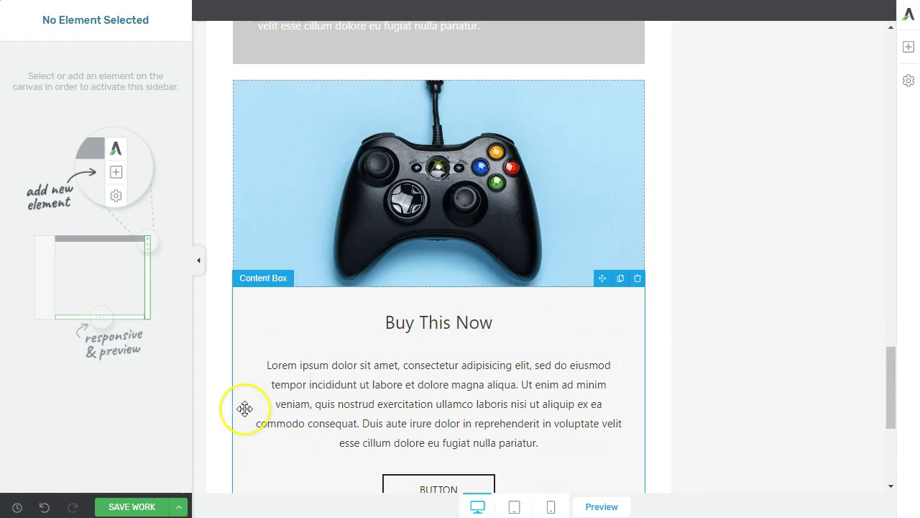
left_click(336, 316)
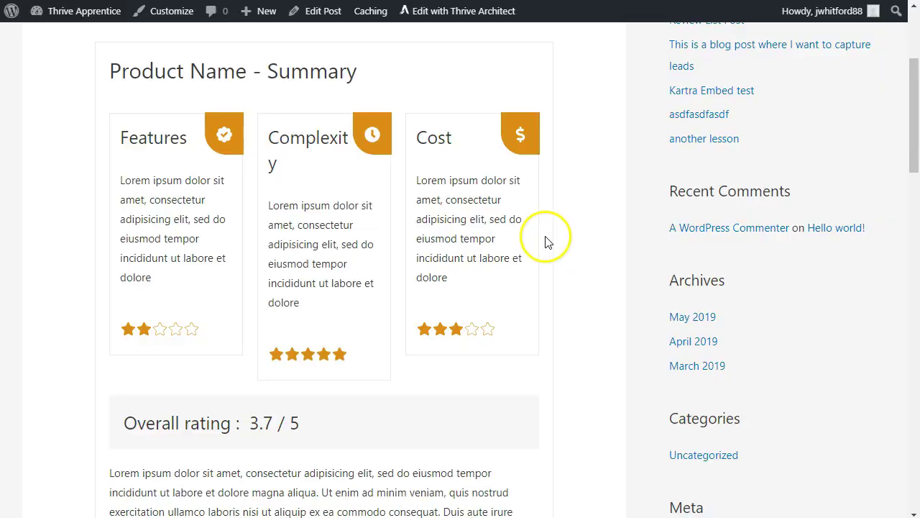
Step: Save the new 'How to Master XYZ' post as a draft
scroll(545, 240, "up", 1)
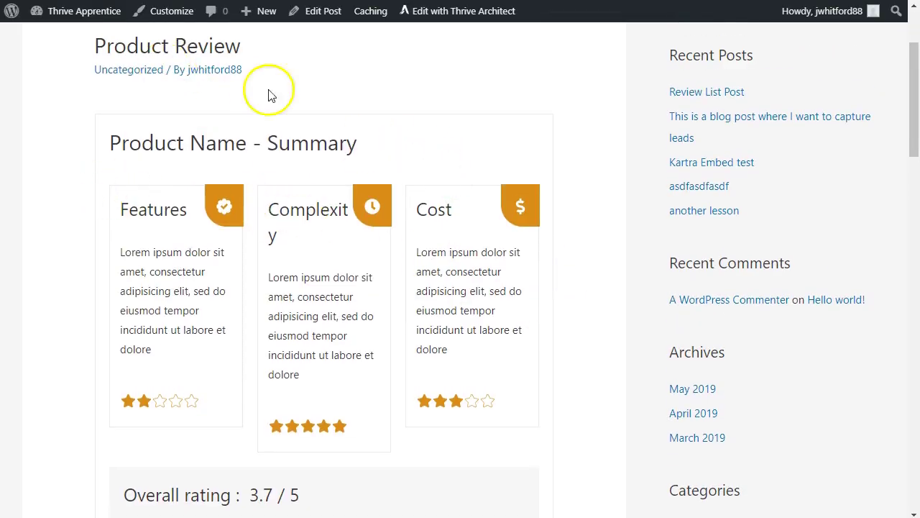
scroll(372, 195, "down", 9)
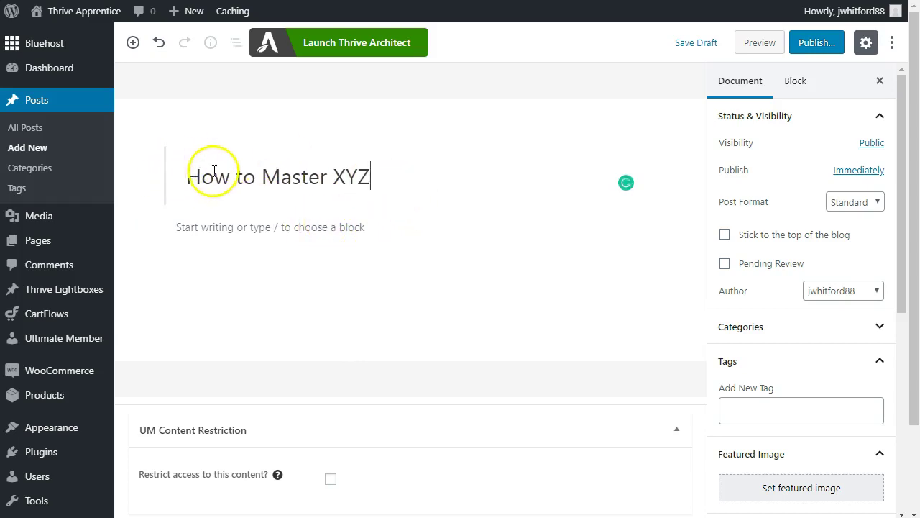
left_click(707, 49)
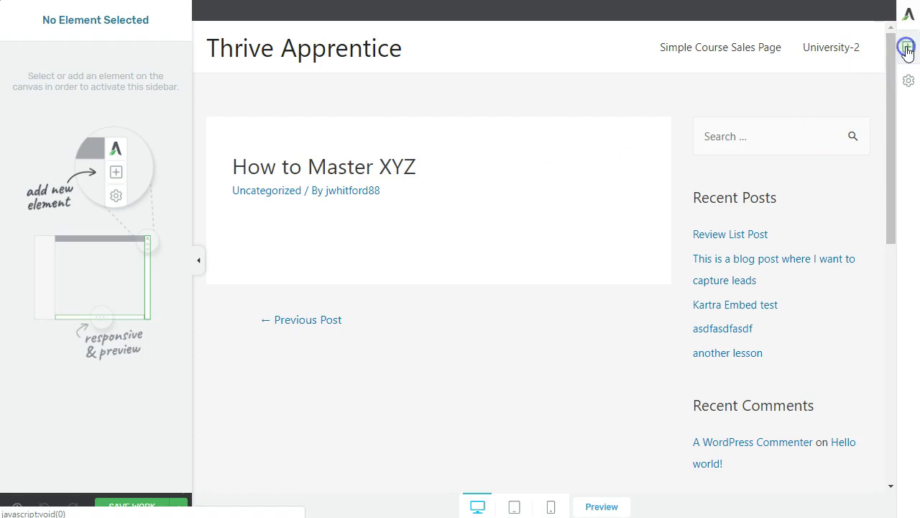
Step: Add a Content Block and insert the first Blog Post > Steps template, List of Steps 01
left_click(907, 48)
left_click(817, 72)
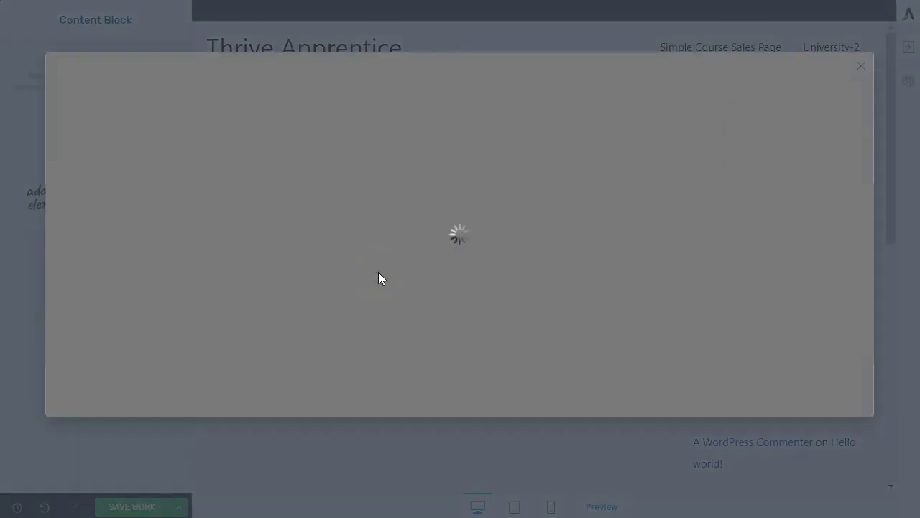
mouse_move(374, 251)
left_mouse_down()
mouse_move(302, 233)
mouse_move(219, 261)
left_mouse_up()
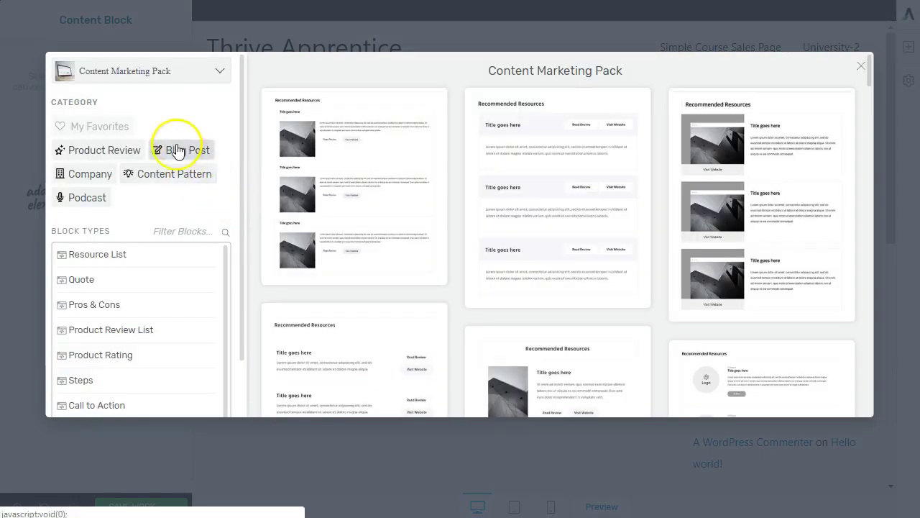
left_click(178, 151)
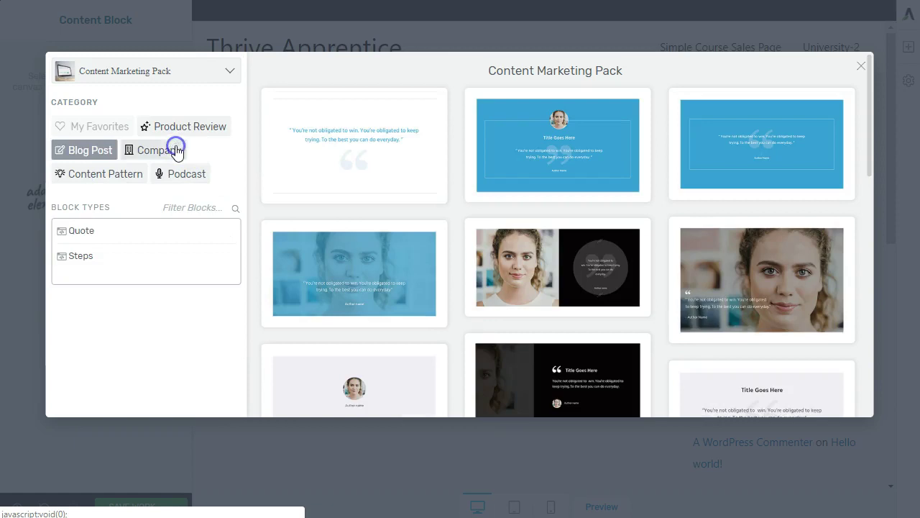
scroll(695, 251, "down", 5)
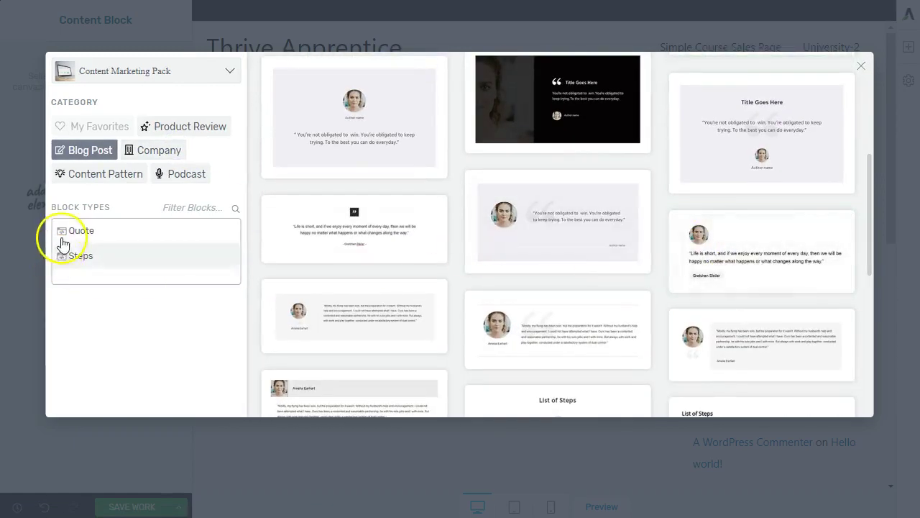
left_click(77, 230)
left_click(78, 256)
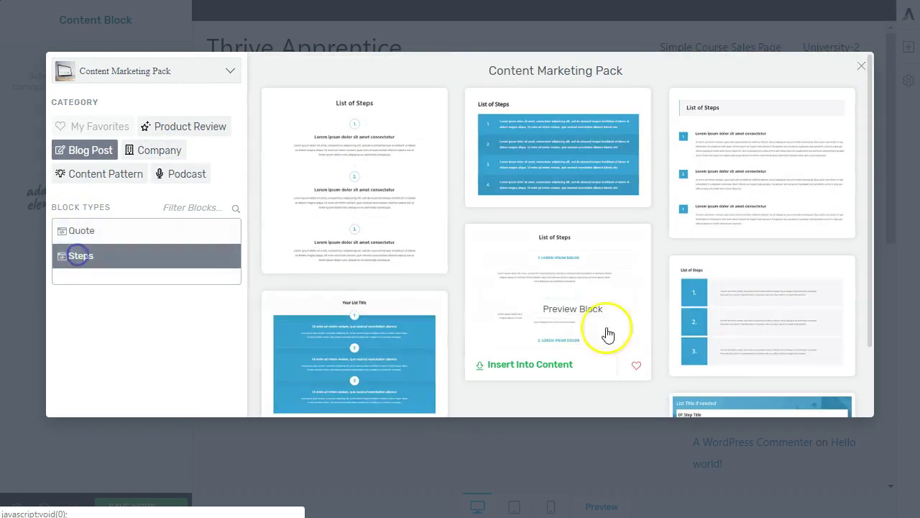
scroll(722, 245, "down", 1)
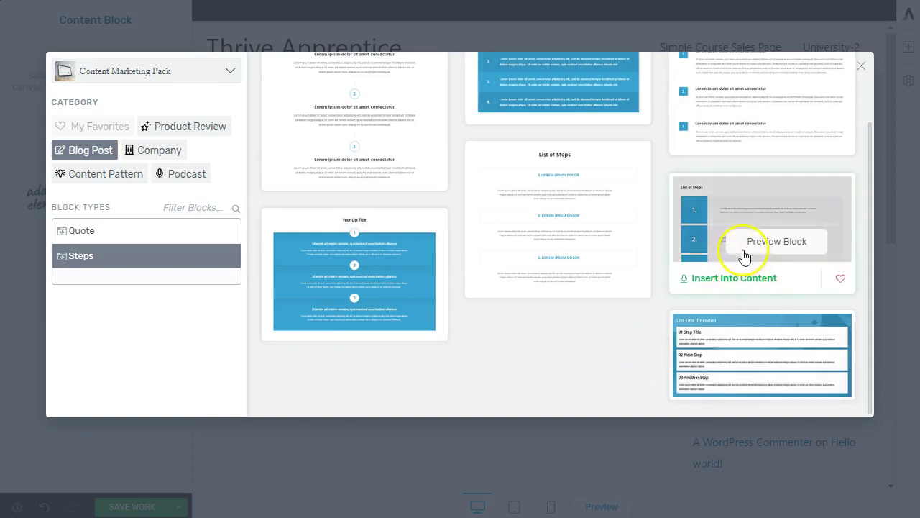
scroll(723, 242, "up", 2)
mouse_move(602, 266)
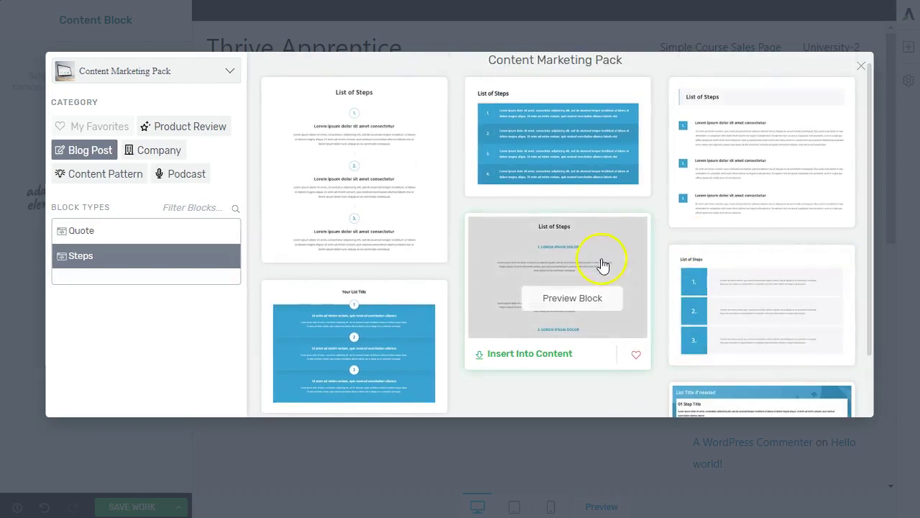
mouse_move(341, 79)
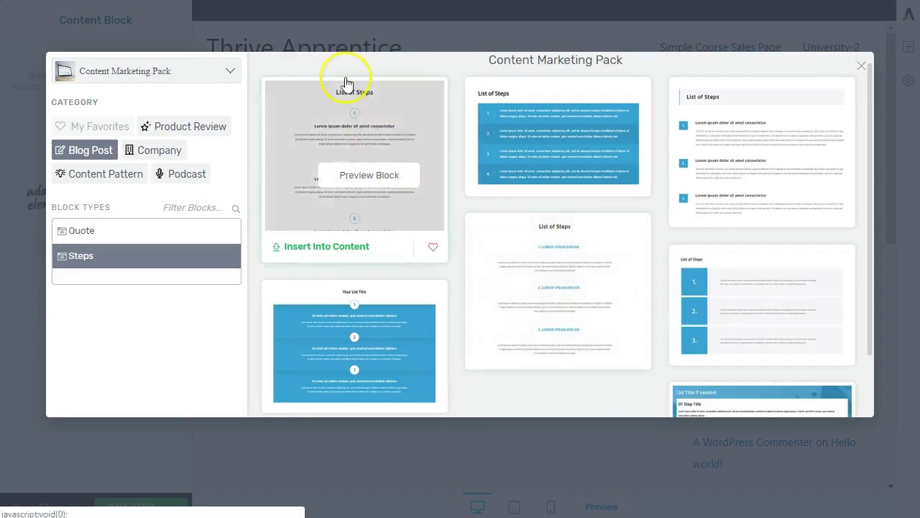
left_click(317, 247)
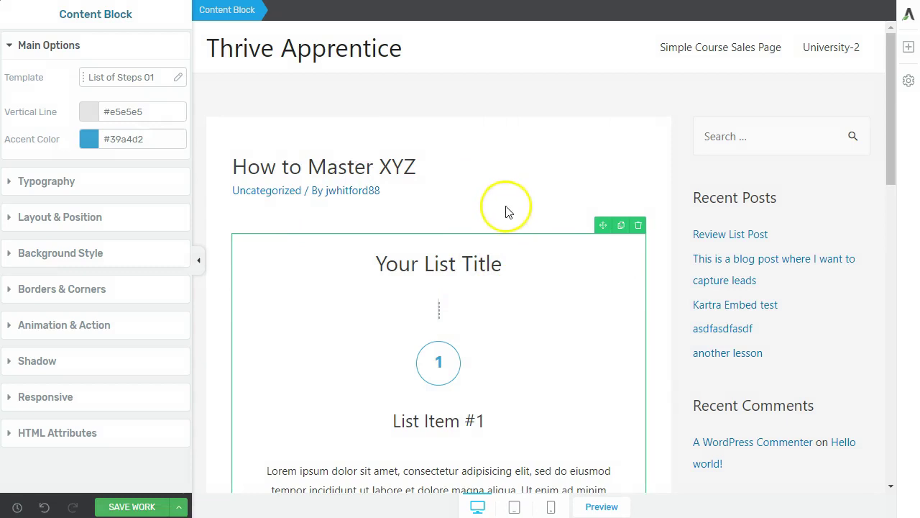
Step: Replace the list title 'Your List Title' with 'How to Bake a Cake'
left_click(909, 47)
left_click_drag(776, 155, 376, 233)
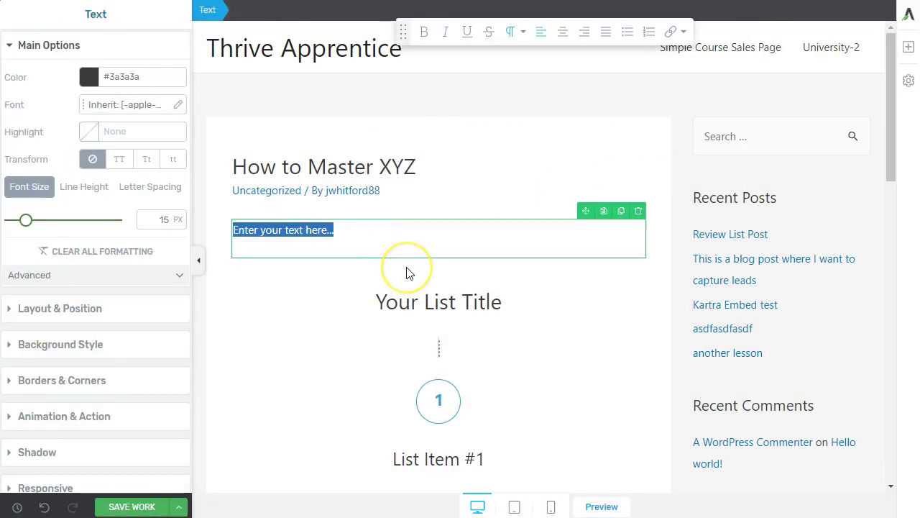
type("Introduction")
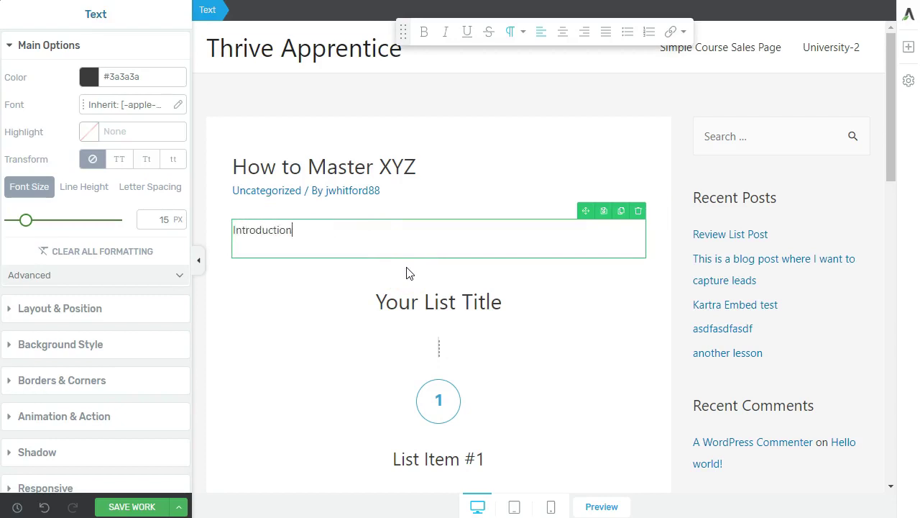
left_click(405, 302)
triple_click(410, 303)
type("H")
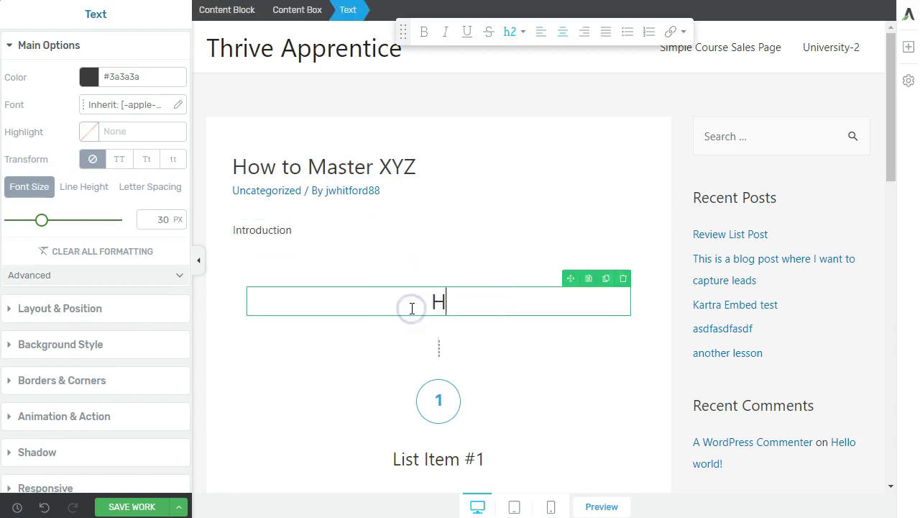
type("ow to Bake a Cake")
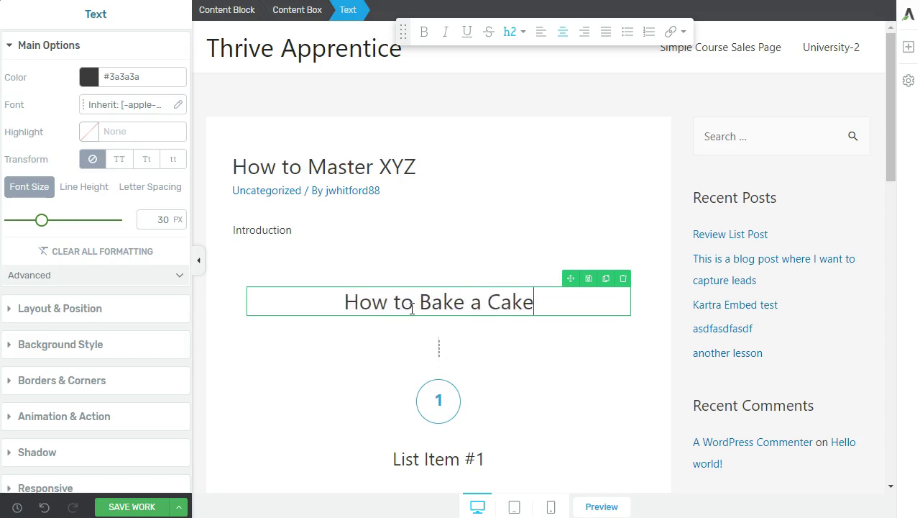
Step: Rename the first step 'List Item #1' to 'Step 1 - get ingredients'
scroll(431, 302, "down", 3)
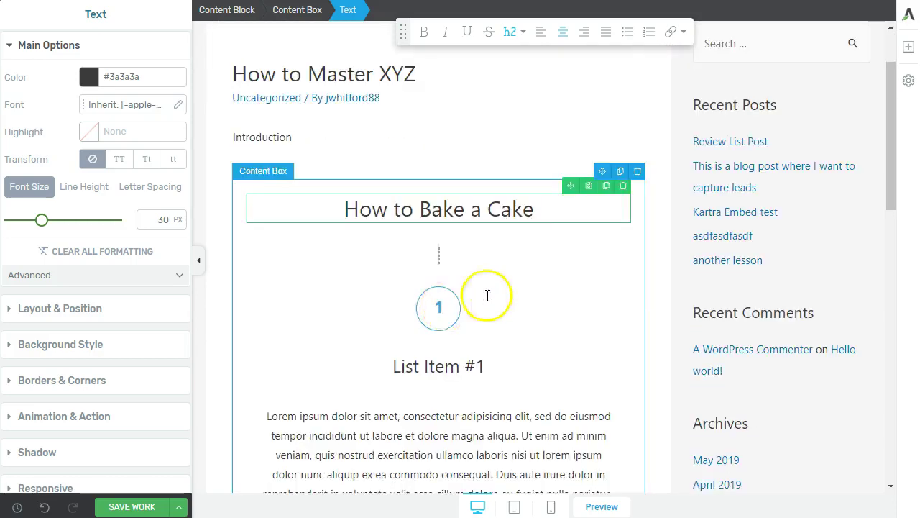
left_click(445, 244)
triple_click(460, 242)
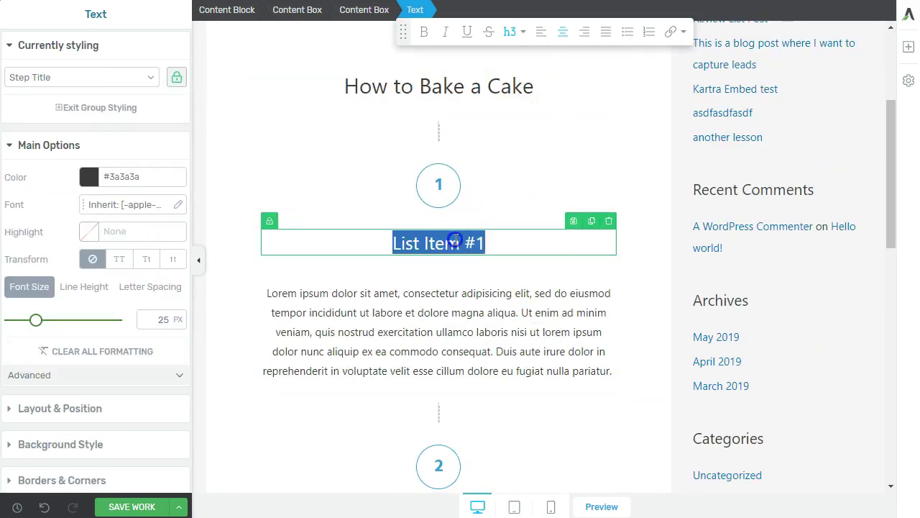
type("Step 1 -")
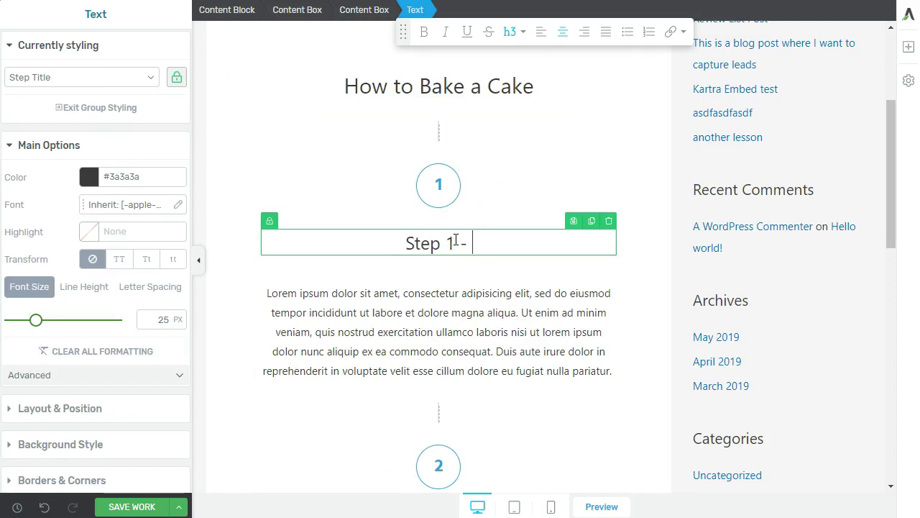
type(" get ingre")
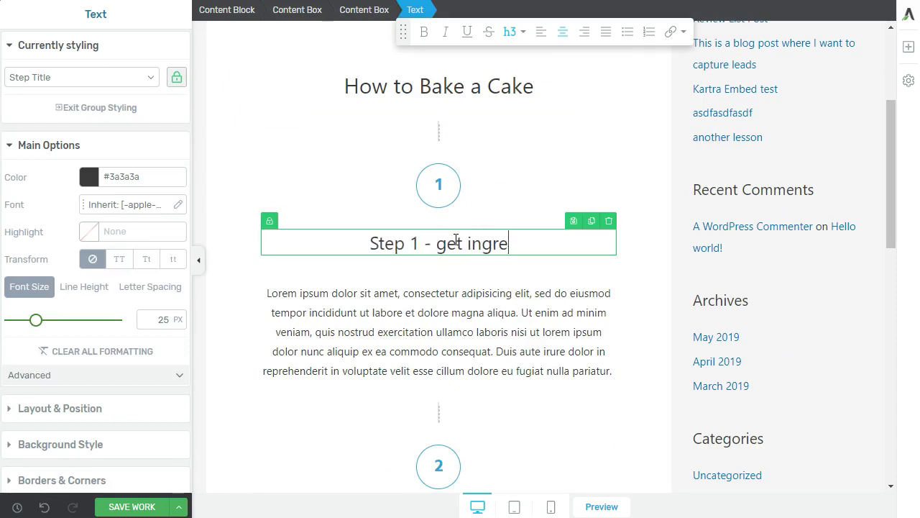
type("dients")
left_click(469, 338)
scroll(469, 338, "down", 2)
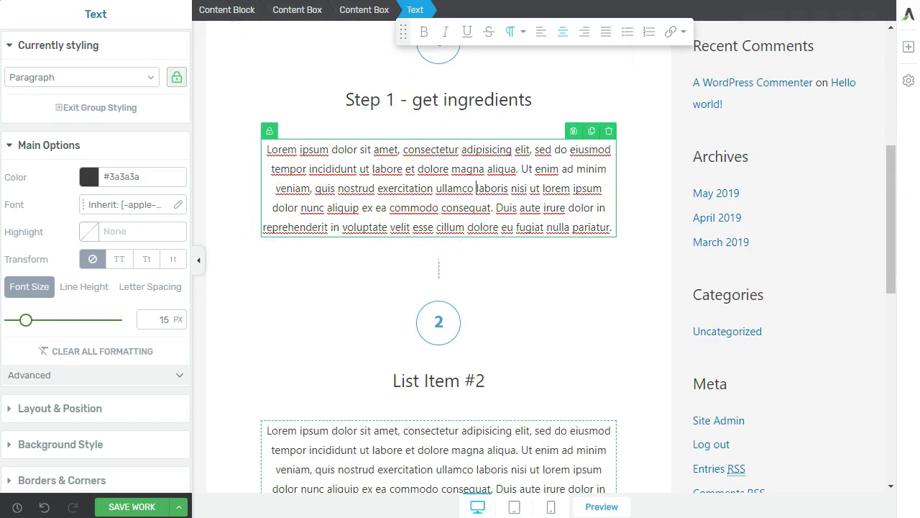
Step: Insert the vidstill2 picture from the media library above the first step's paragraph
left_click(909, 50)
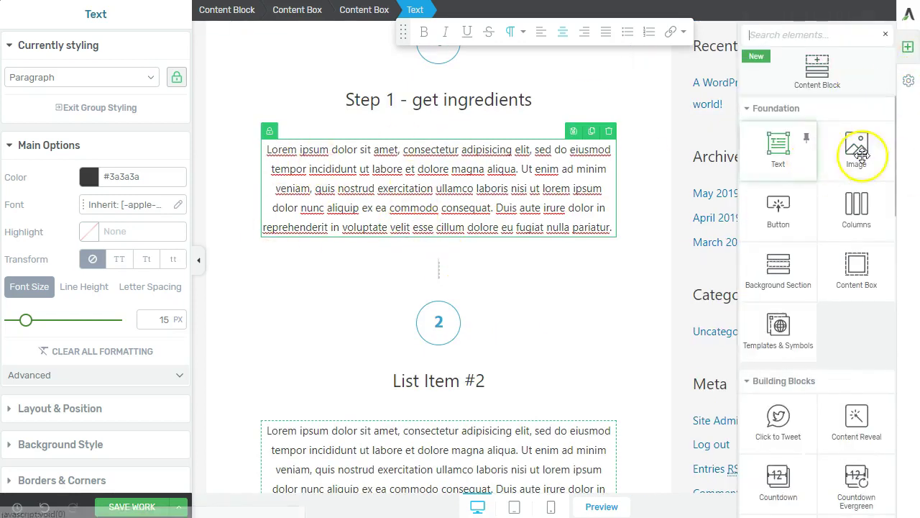
left_click_drag(854, 148, 391, 136)
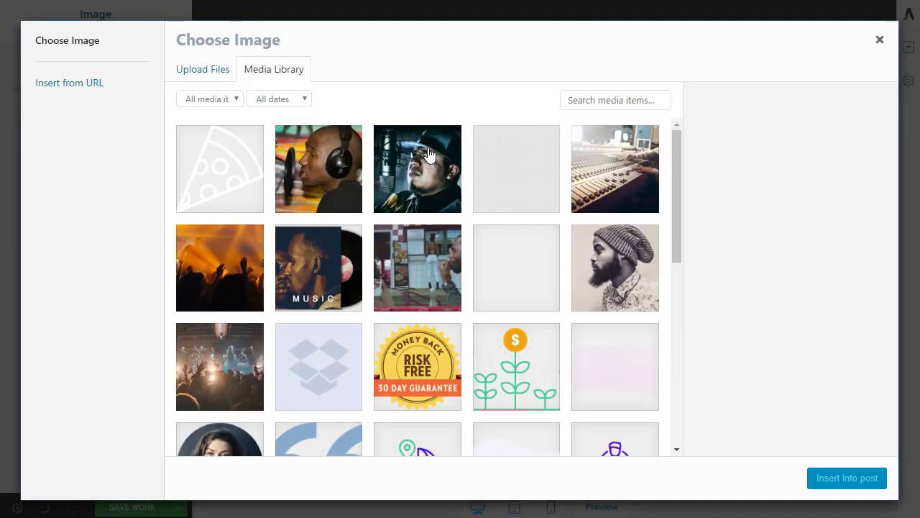
left_click(421, 276)
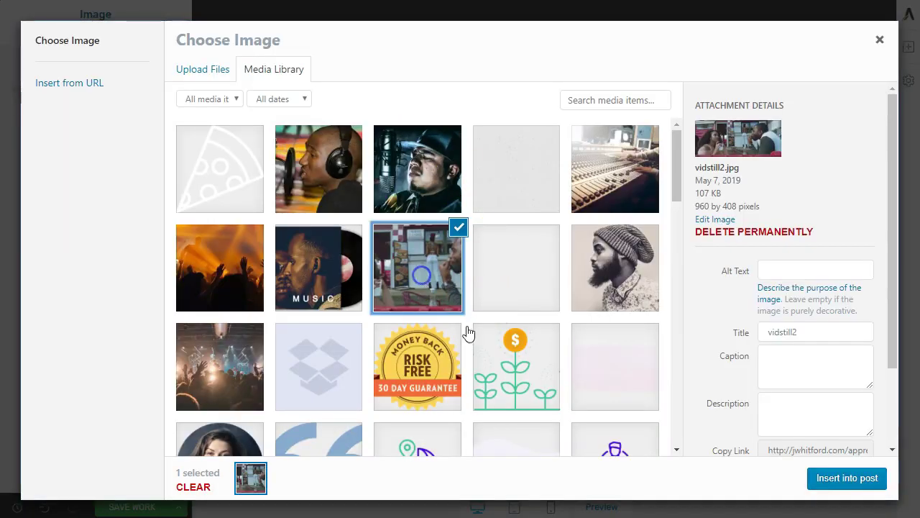
left_click(847, 478)
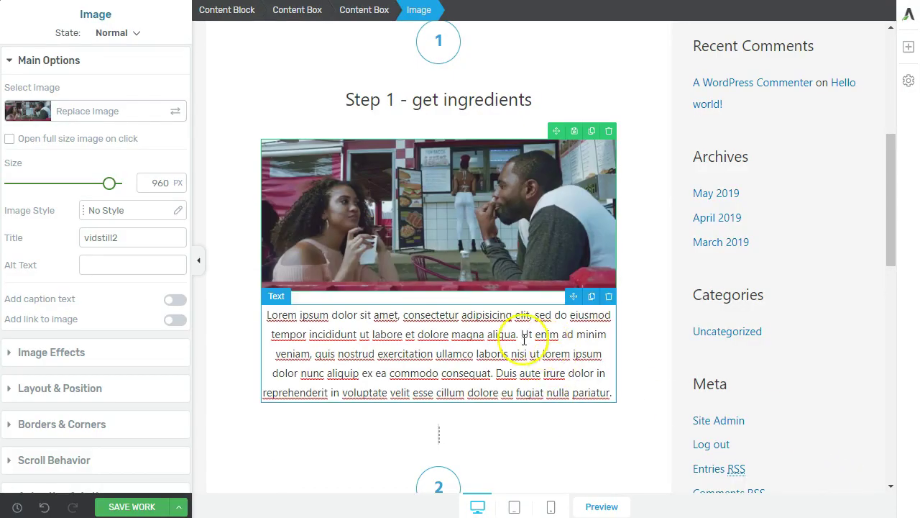
Step: Choose the Dark Frame image style for the picture
left_click(67, 356)
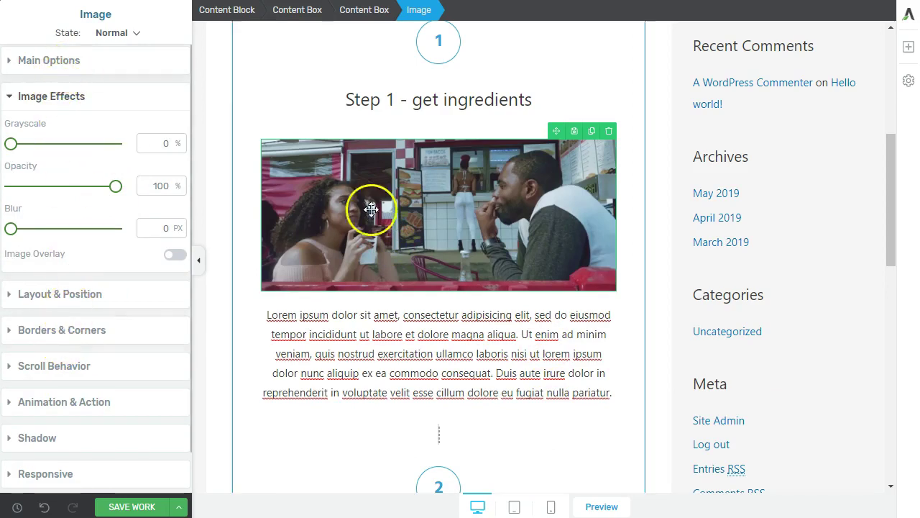
left_click(366, 205)
left_click(103, 210)
left_click(110, 333)
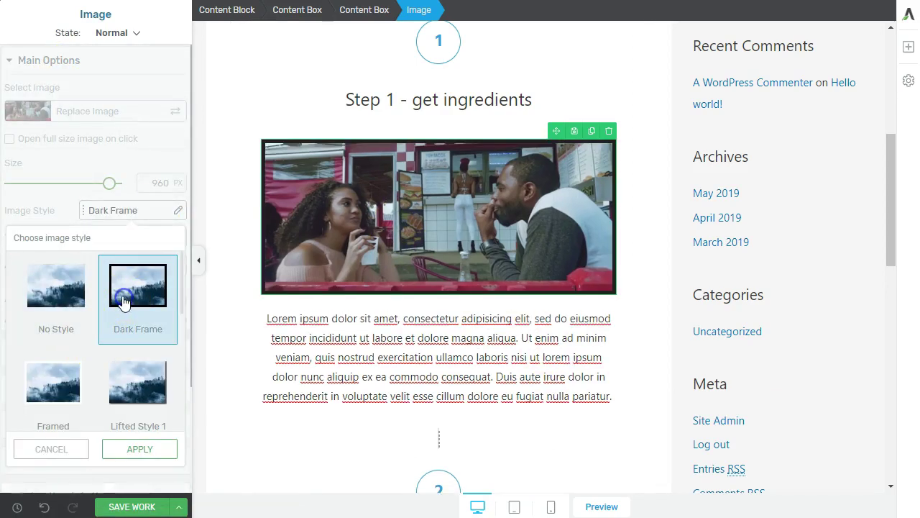
Step: Apply the Dark Frame style, then set the steps block accent colour to orange Dixie #da8d16
left_click(116, 455)
left_click(460, 356)
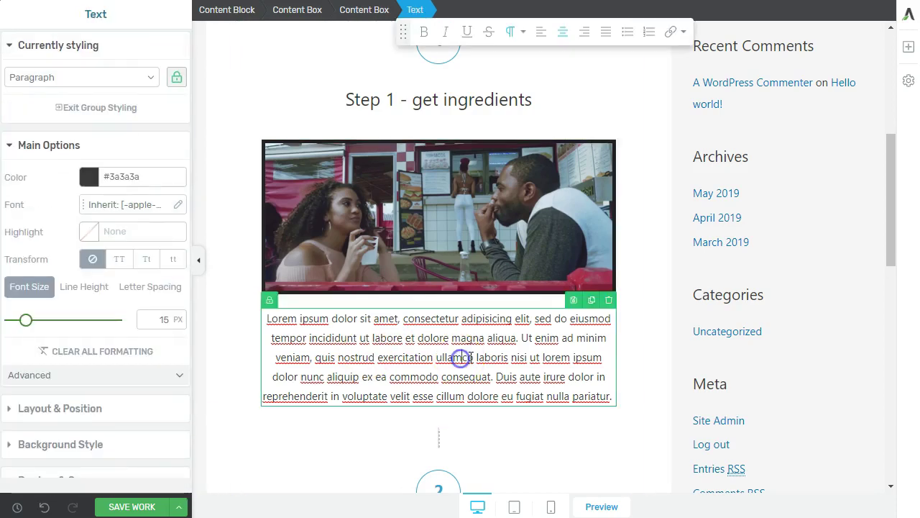
scroll(602, 323, "down", 5)
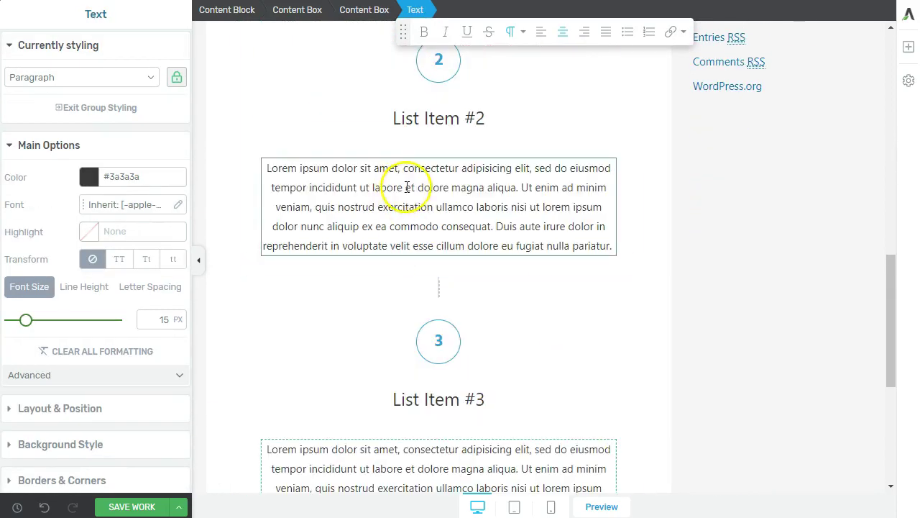
left_click(249, 17)
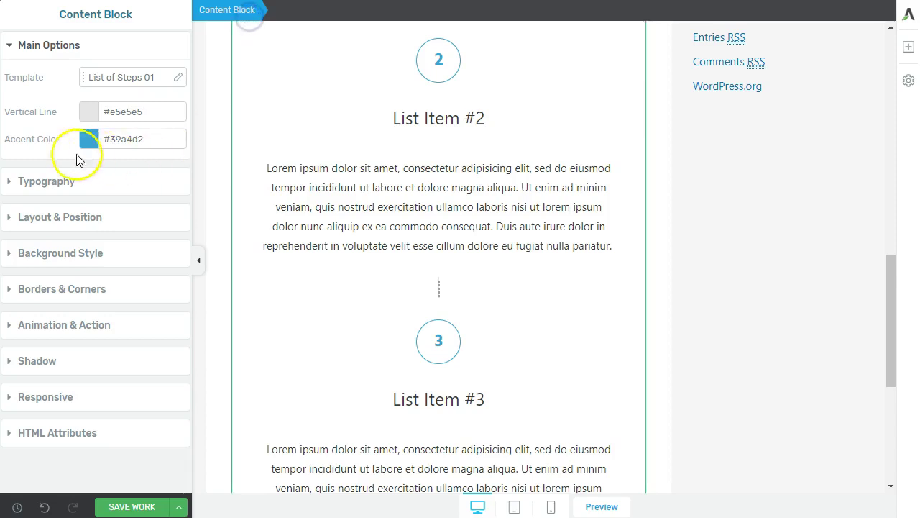
left_click(84, 140)
left_click(32, 376)
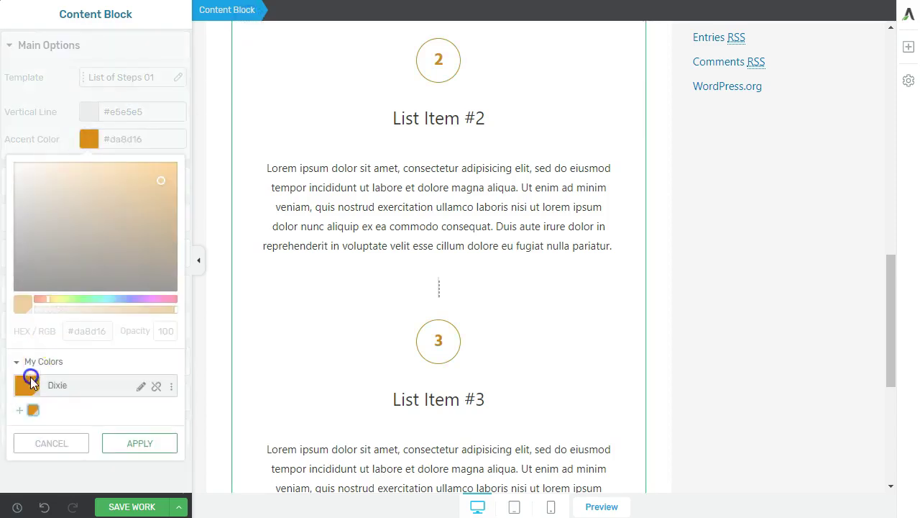
scroll(590, 356, "up", 5)
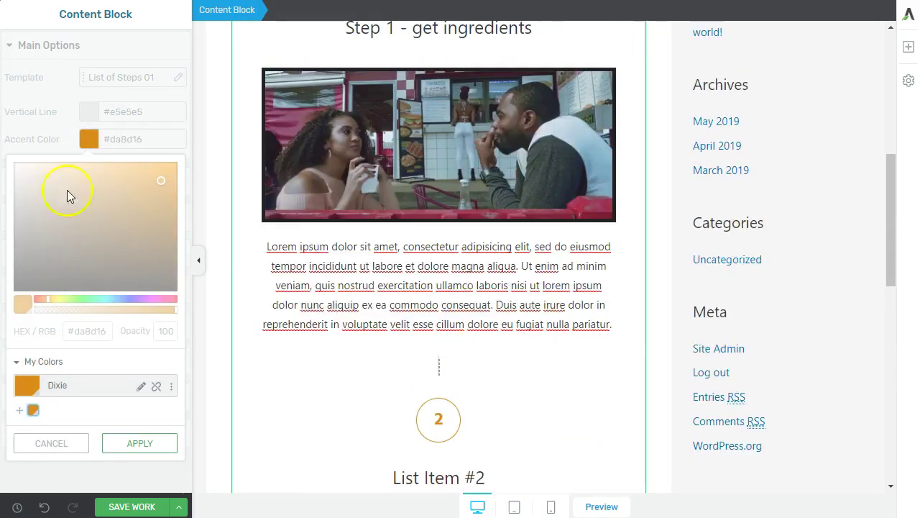
left_click(123, 450)
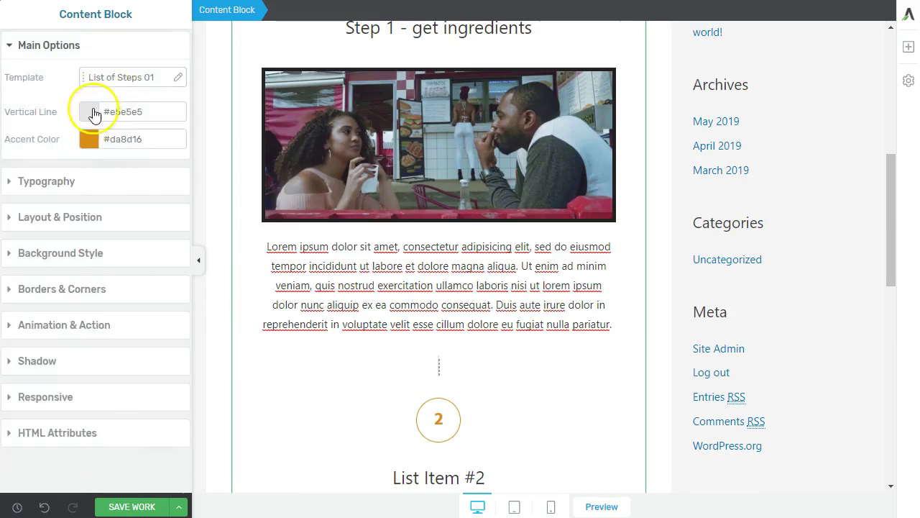
Step: Set the list's vertical connector line colour to black #000000
left_click(89, 111)
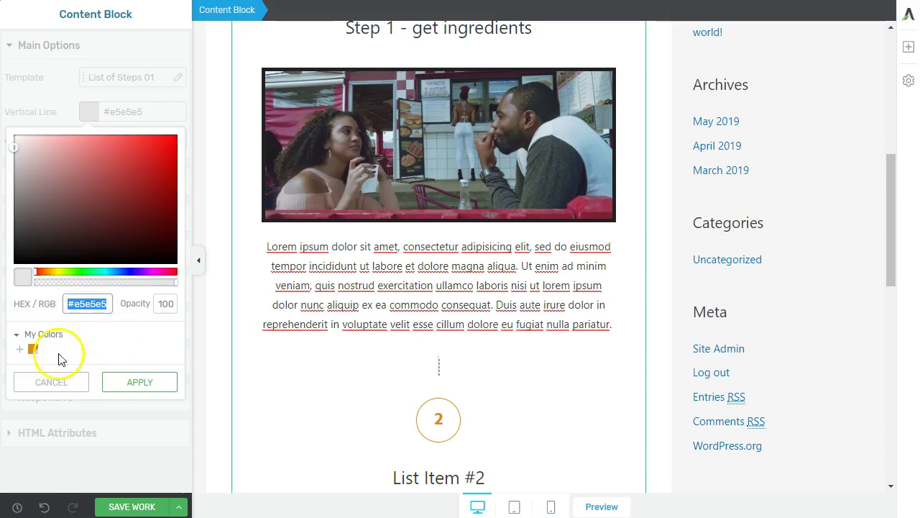
left_click_drag(61, 203, 18, 263)
left_click(140, 381)
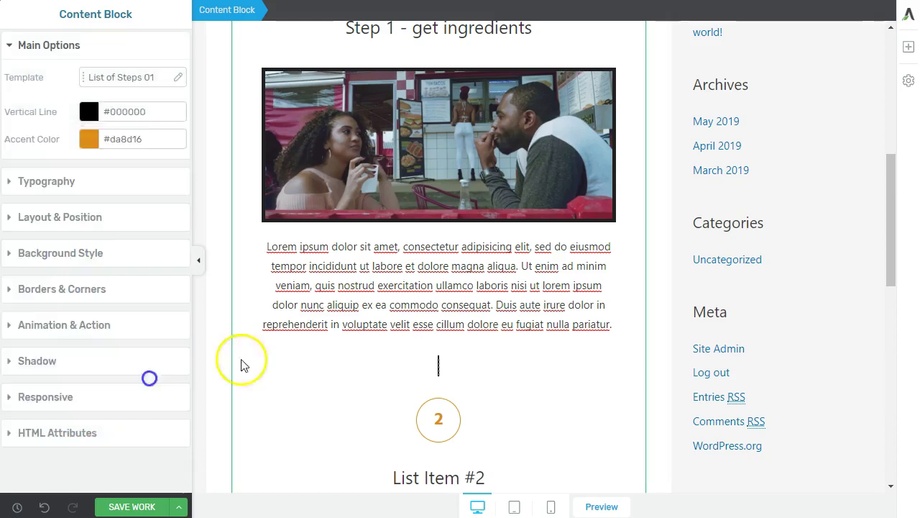
left_click(358, 330)
scroll(608, 386, "up", 5)
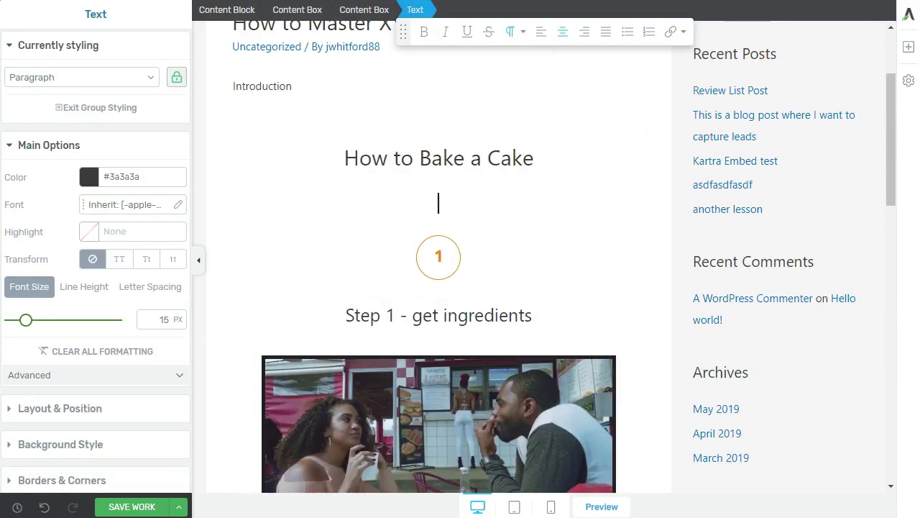
Step: Save and exit the editor, then scroll through the live How to Bake a Cake steps
left_click(173, 507)
left_click(164, 477)
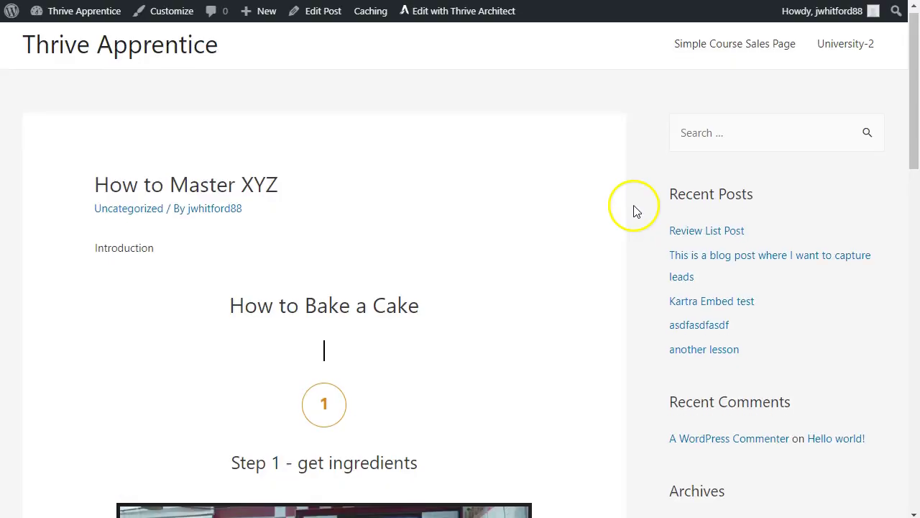
scroll(633, 210, "down", 3)
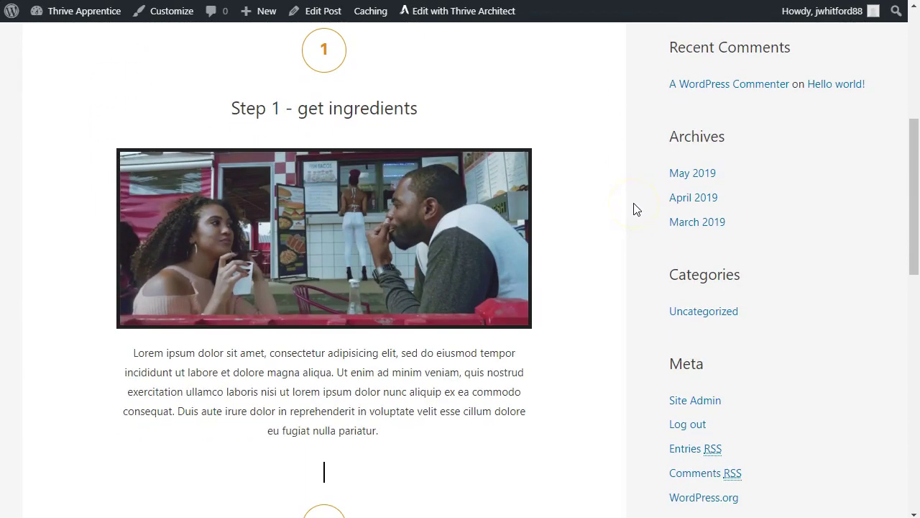
scroll(626, 212, "down", 2)
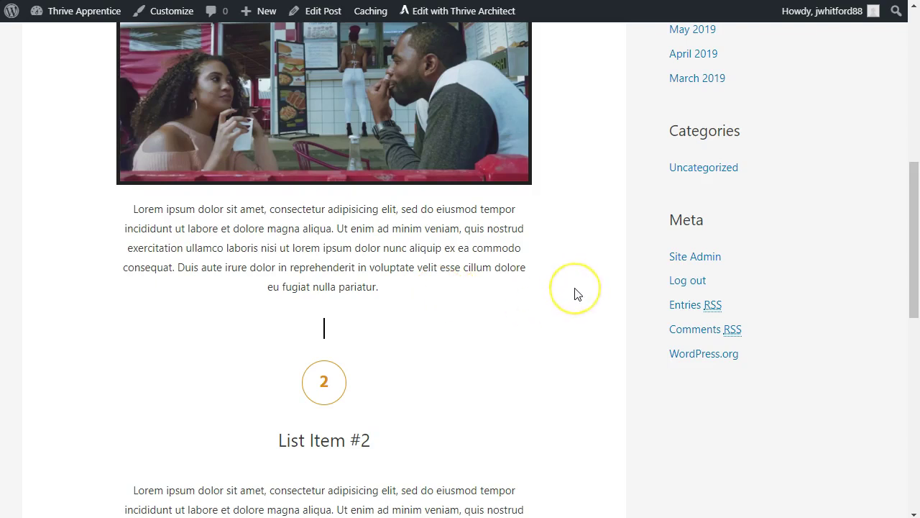
scroll(574, 294, "down", 9)
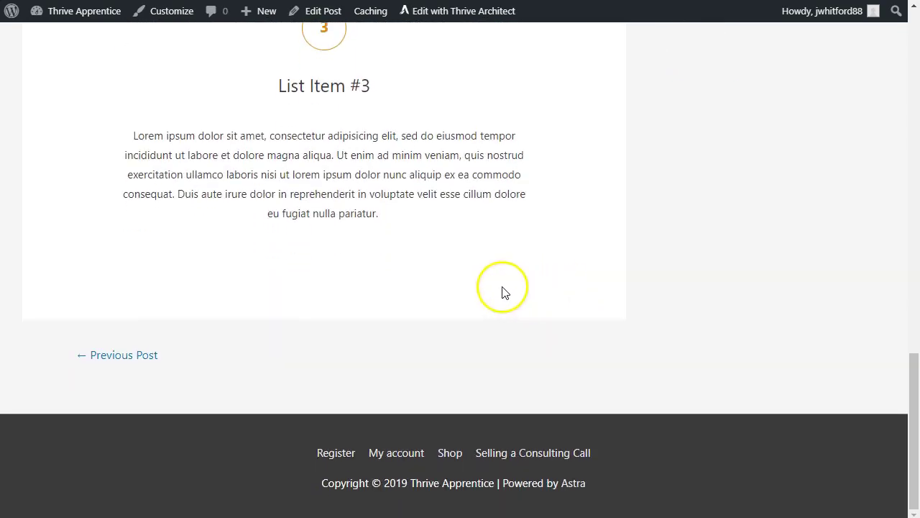